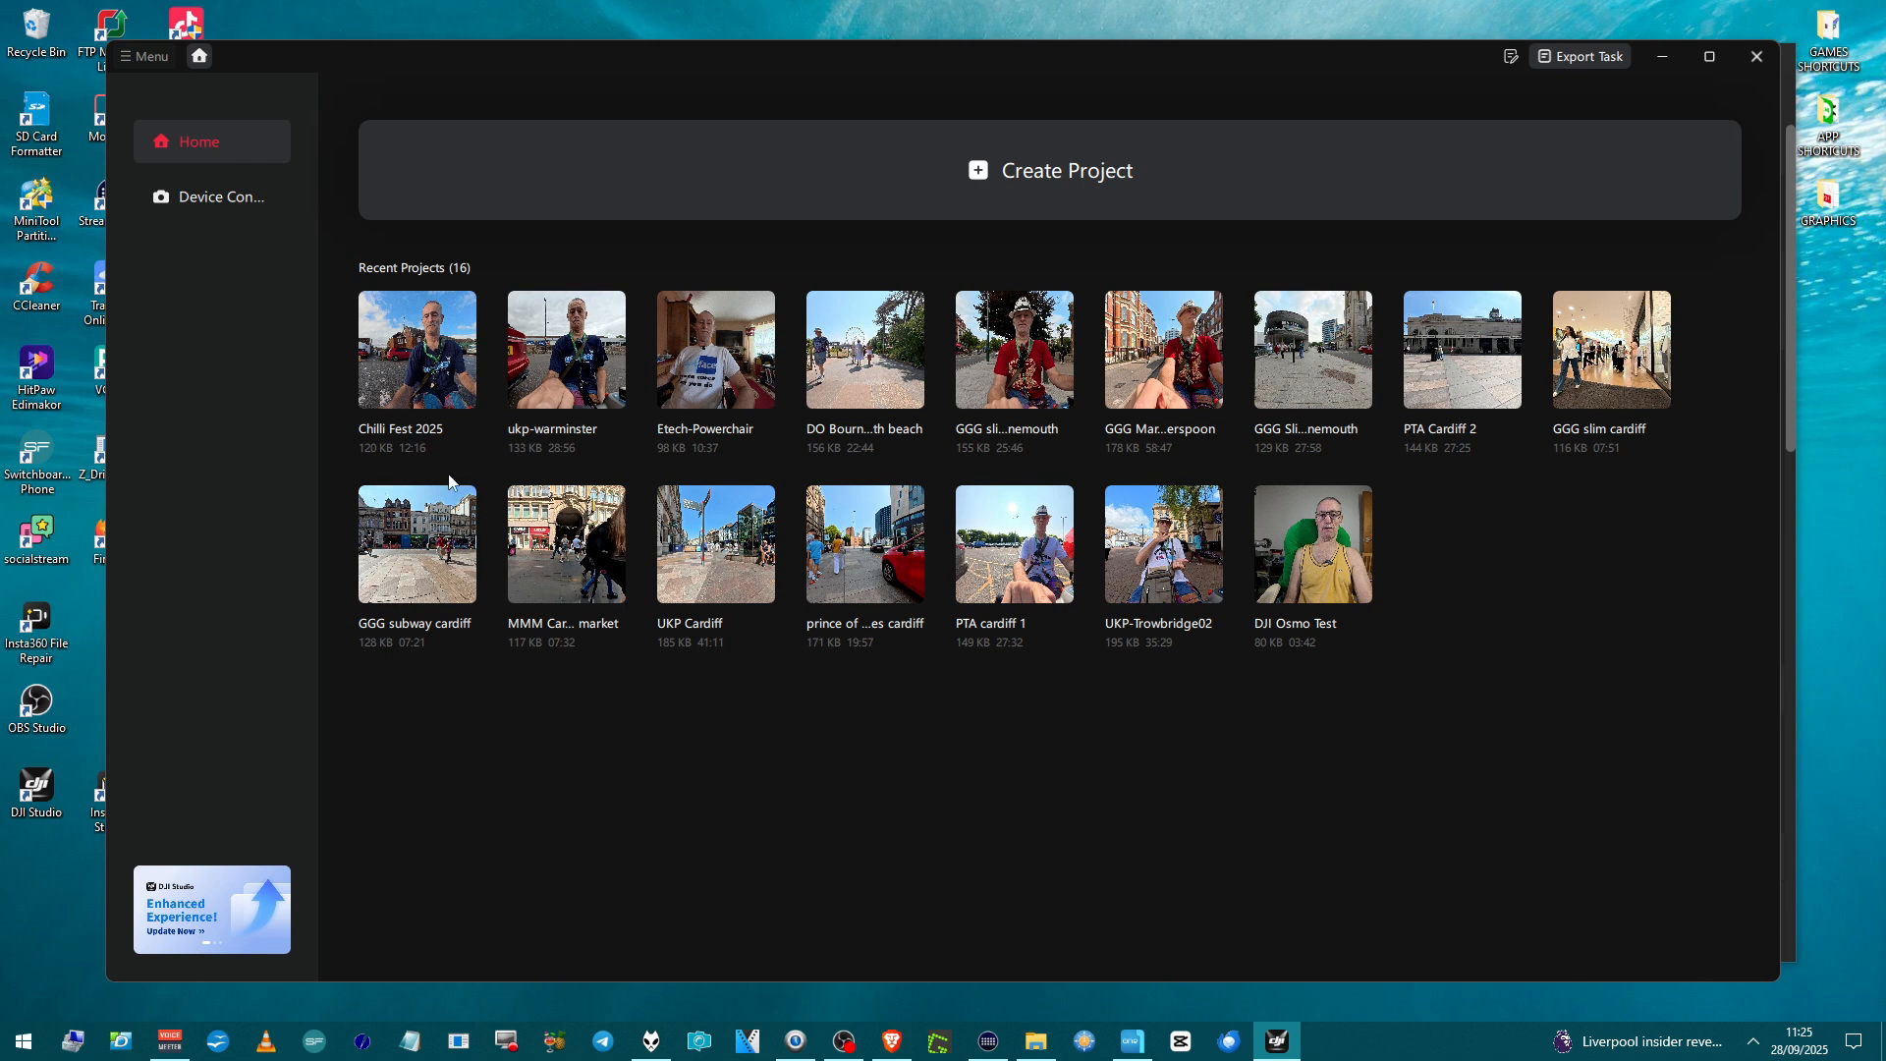
Open the Chilli Fest 2025 project and review the Add keyframe entry in the editing keyboard shortcuts
left_click(433, 398)
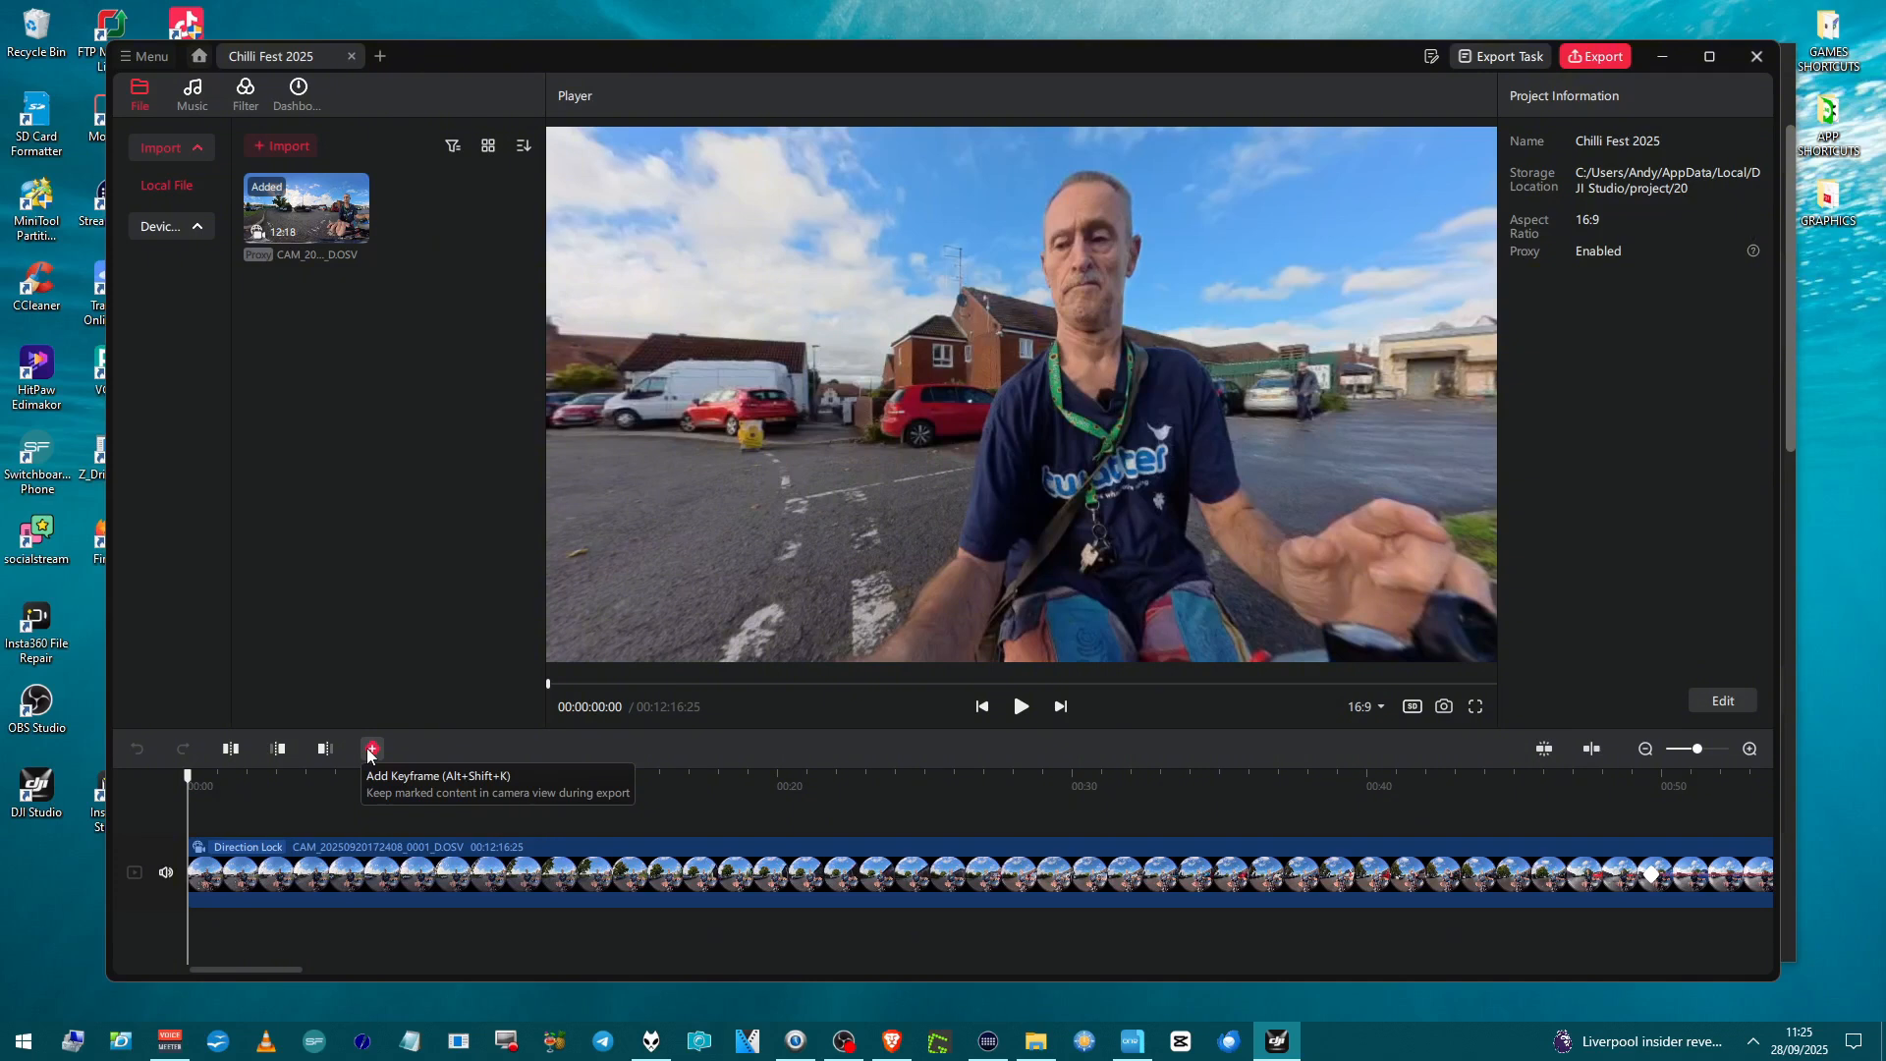
left_click(152, 59)
mouse_move(216, 203)
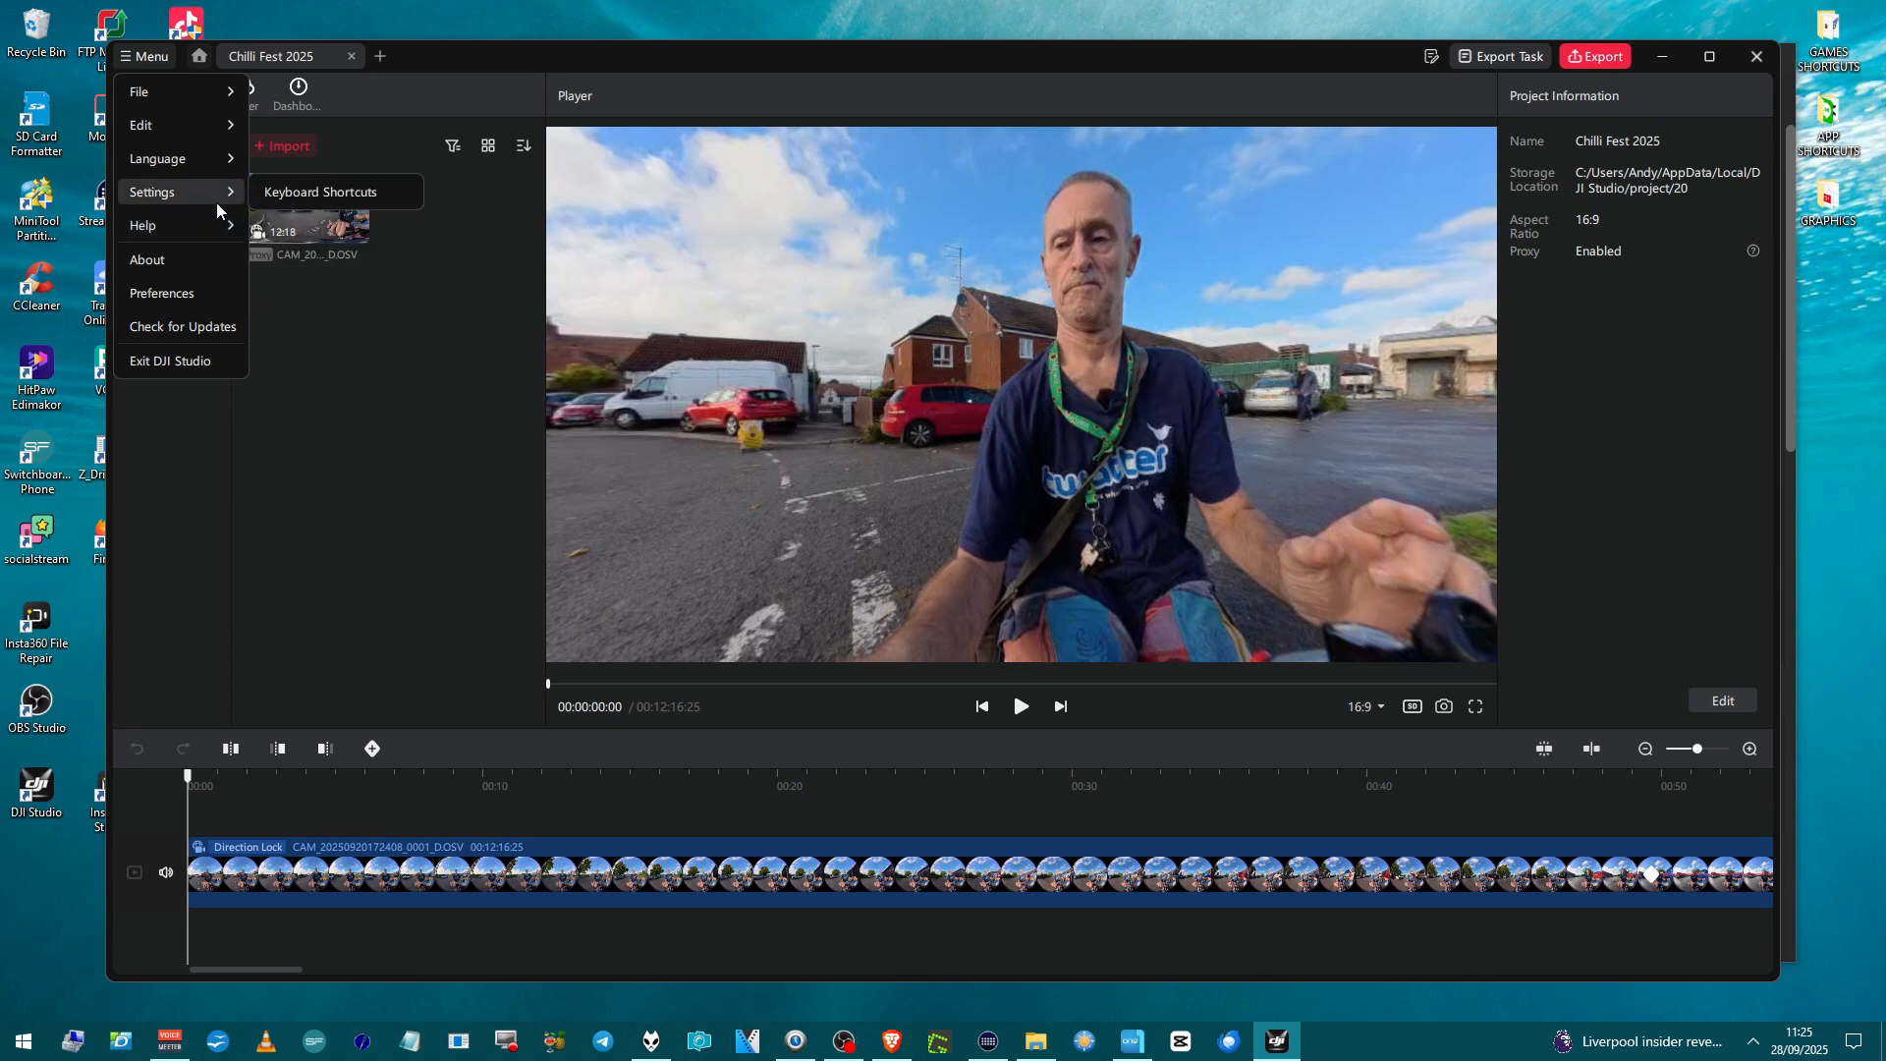
left_click(277, 203)
left_click(1222, 454)
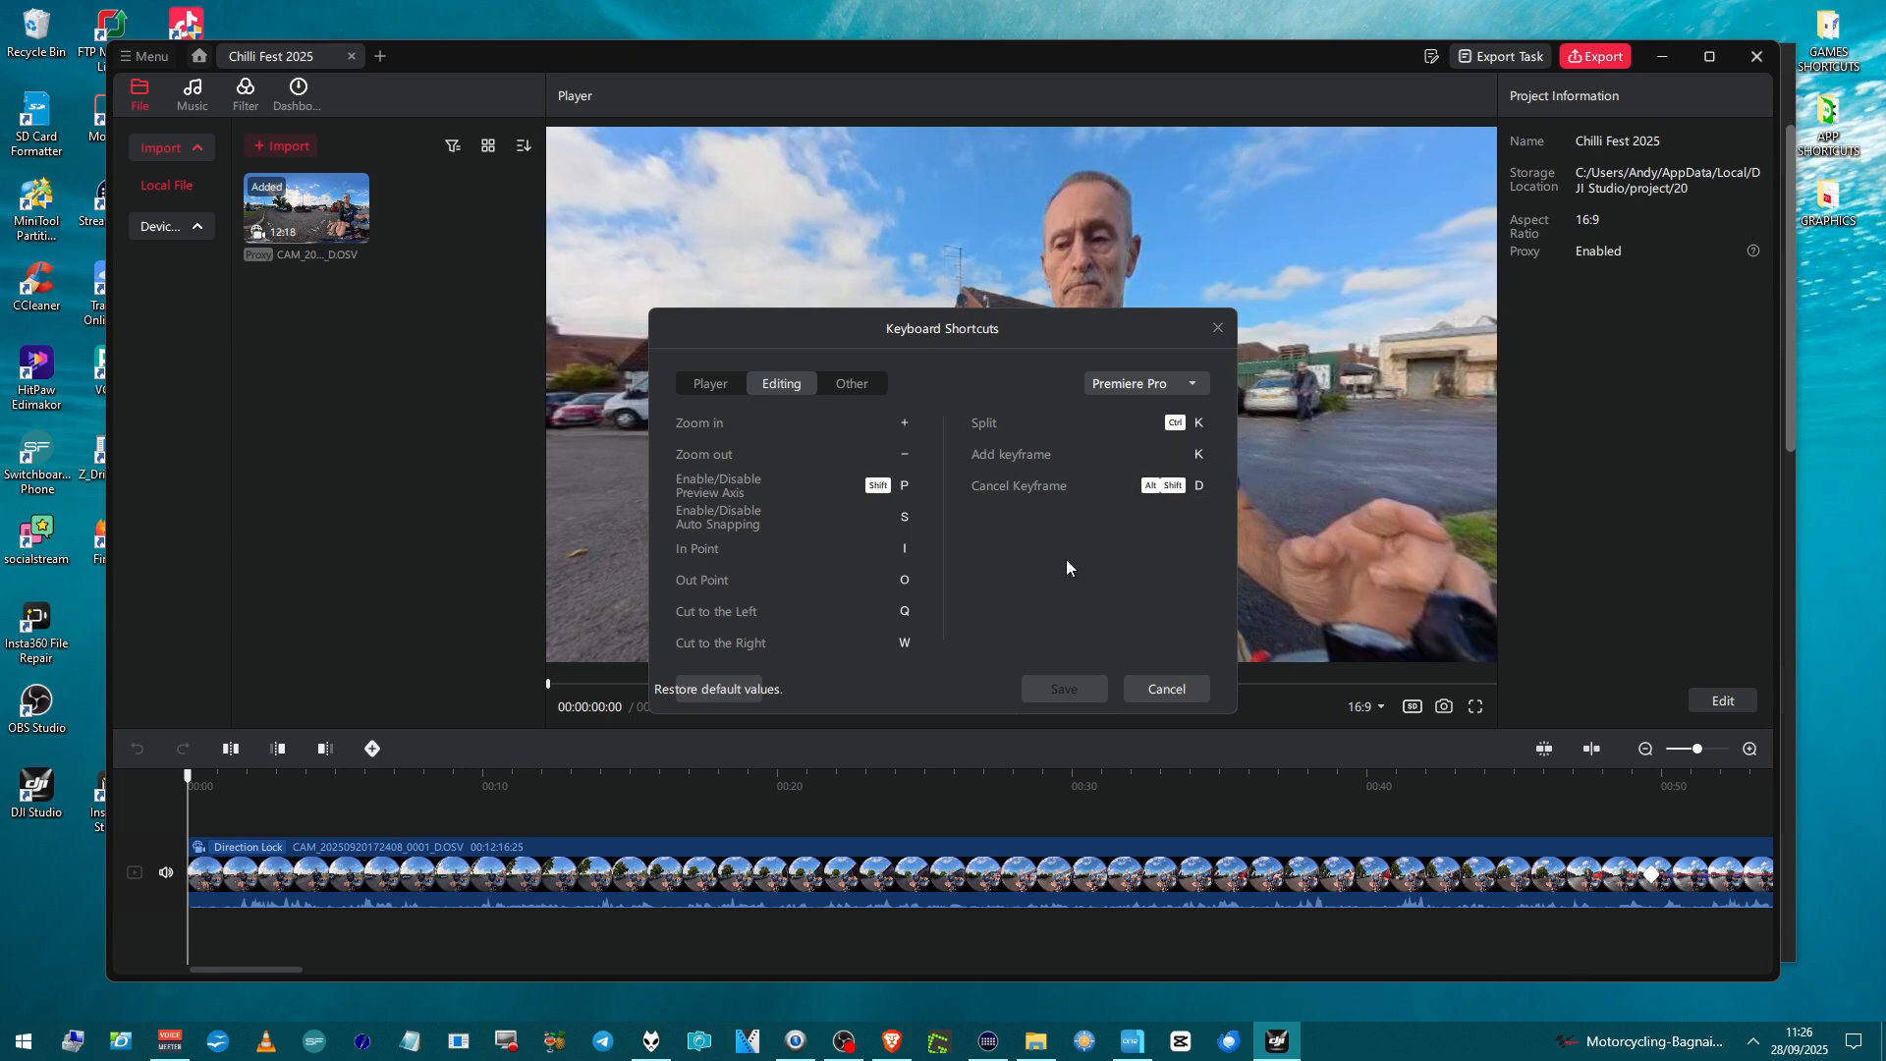
left_click(1062, 691)
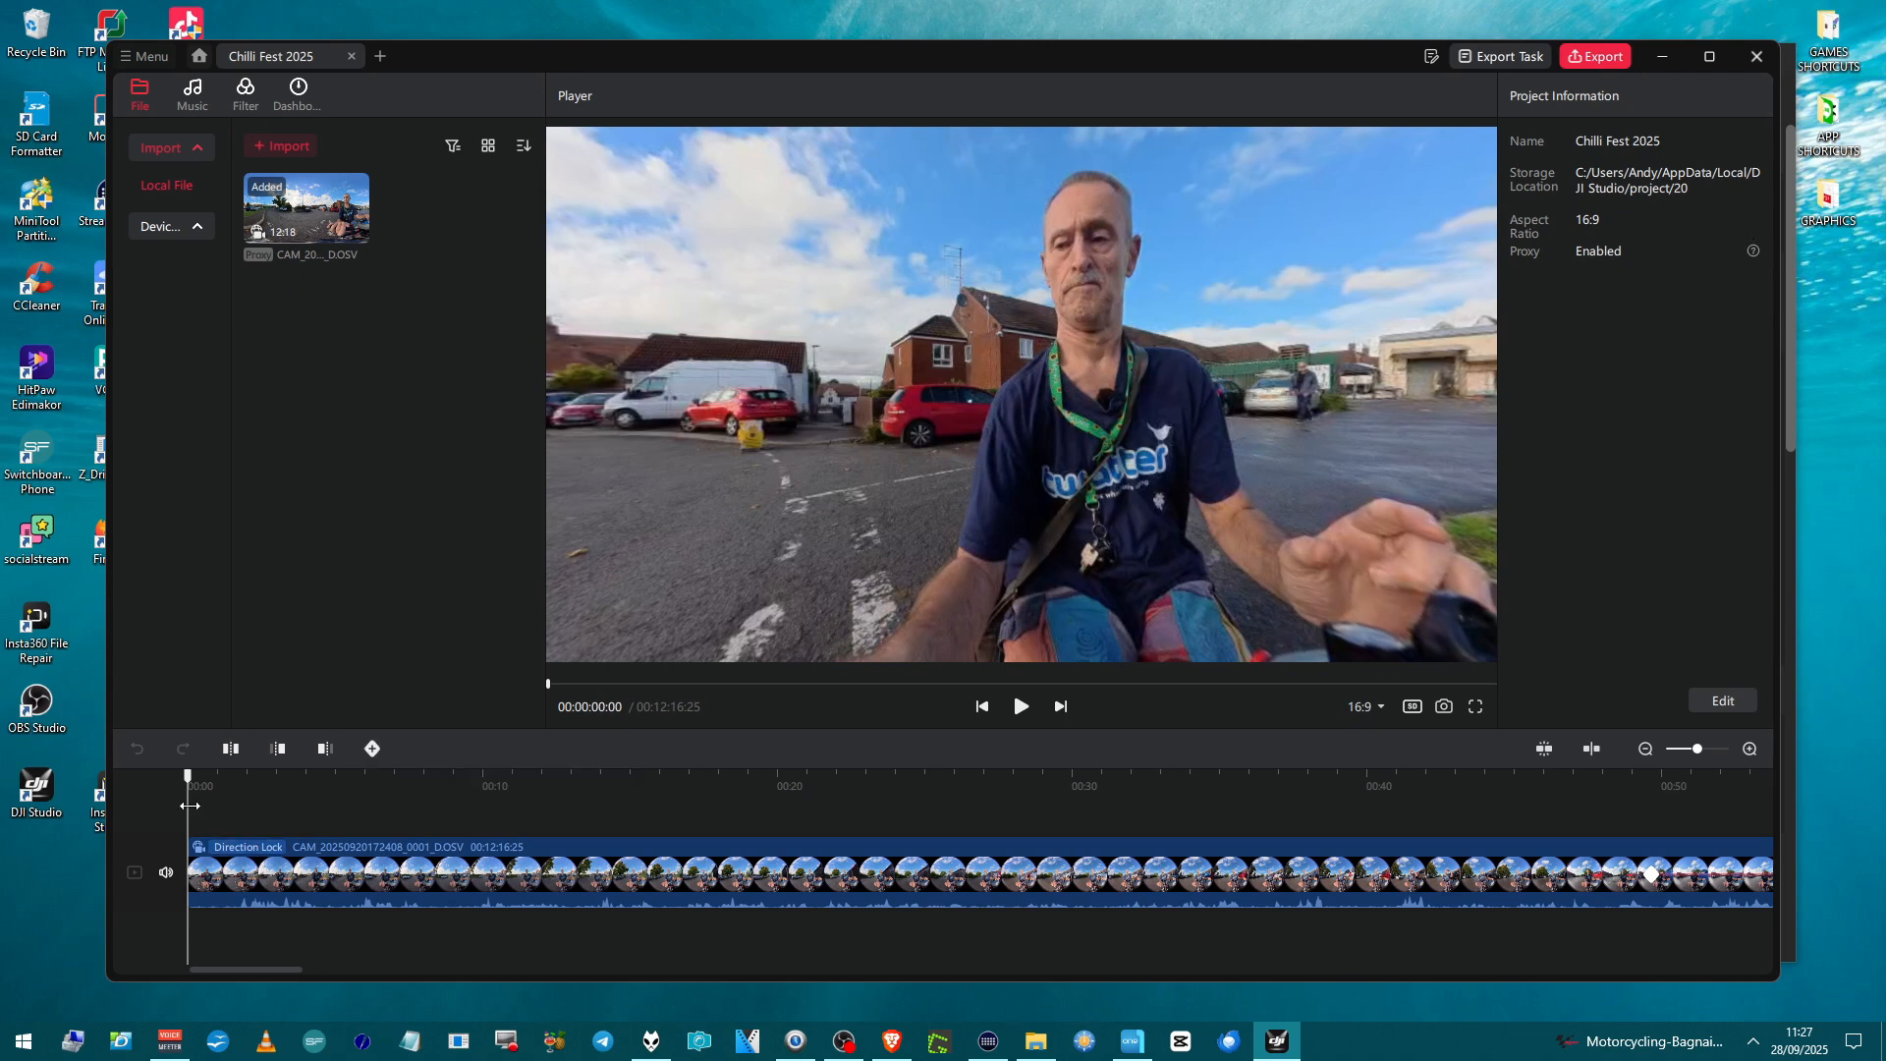
Move the playhead to about 00:00:01:19 and add a keyframe to the clip there
left_click_drag(189, 805, 236, 821)
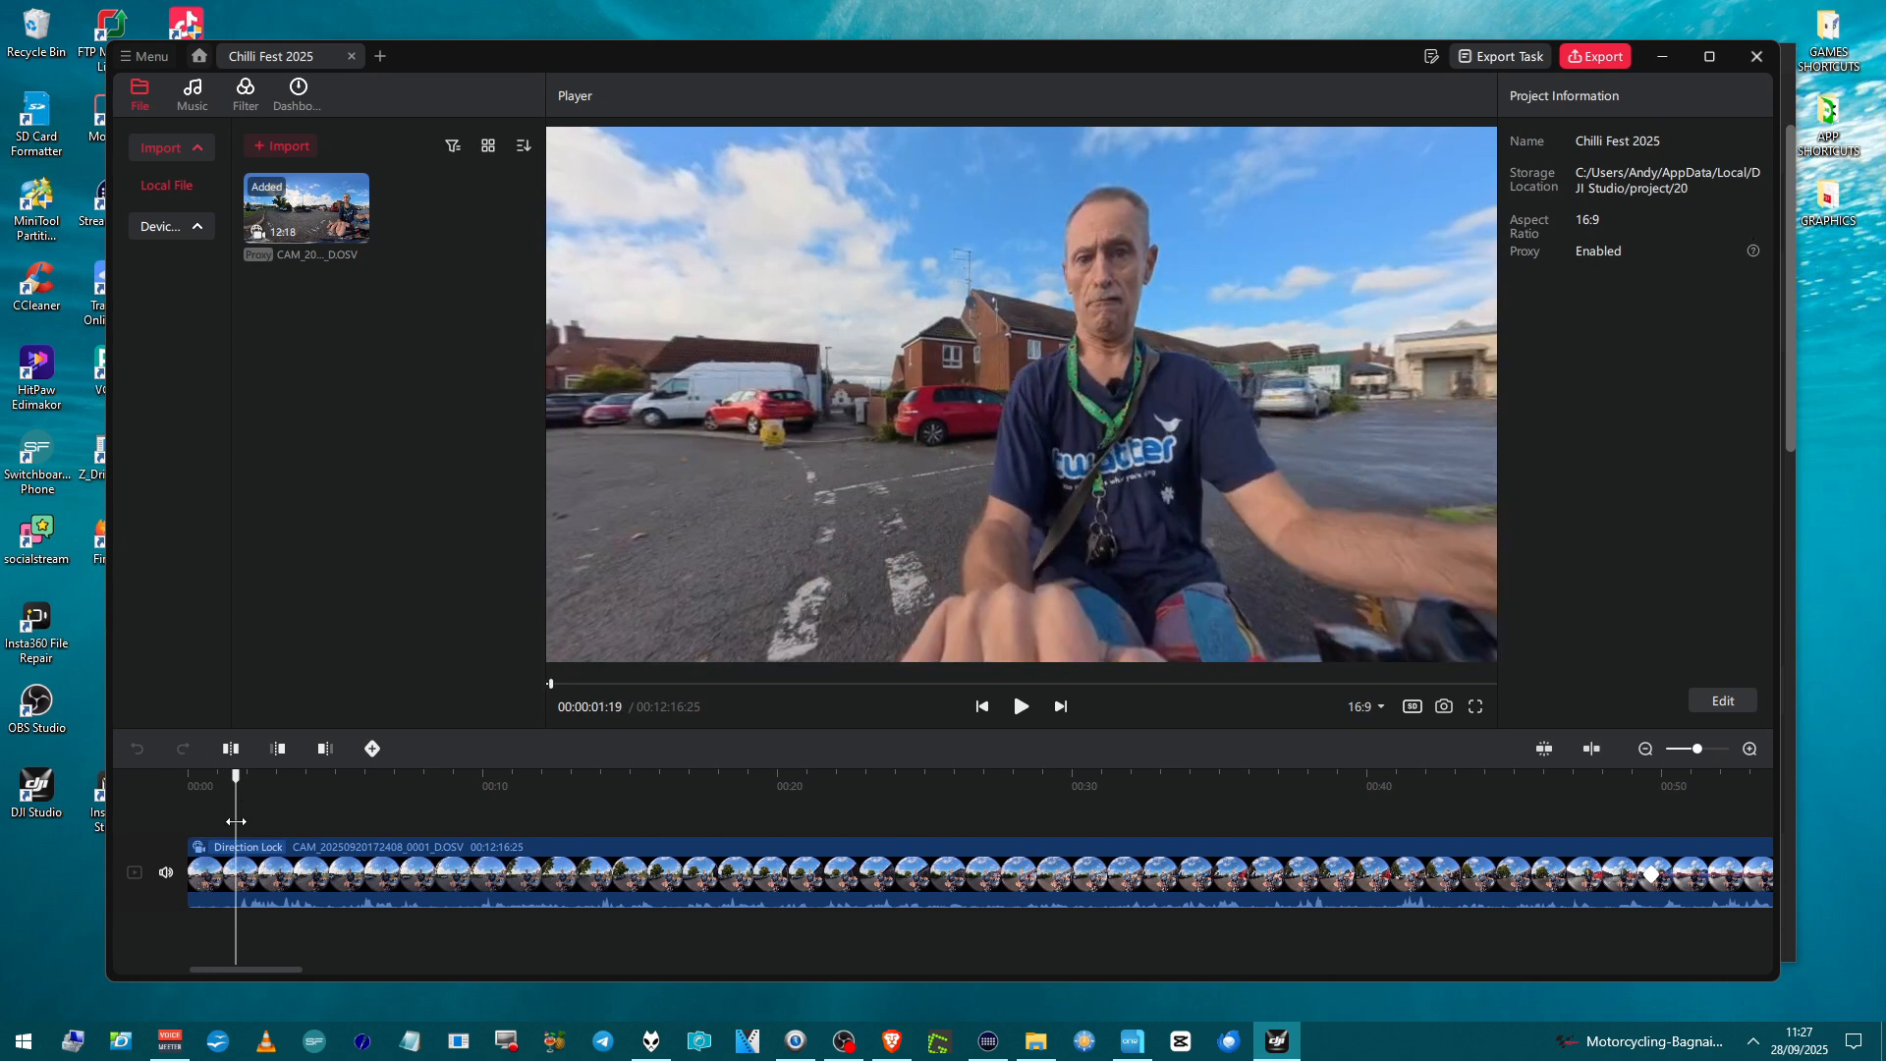
left_click(247, 871)
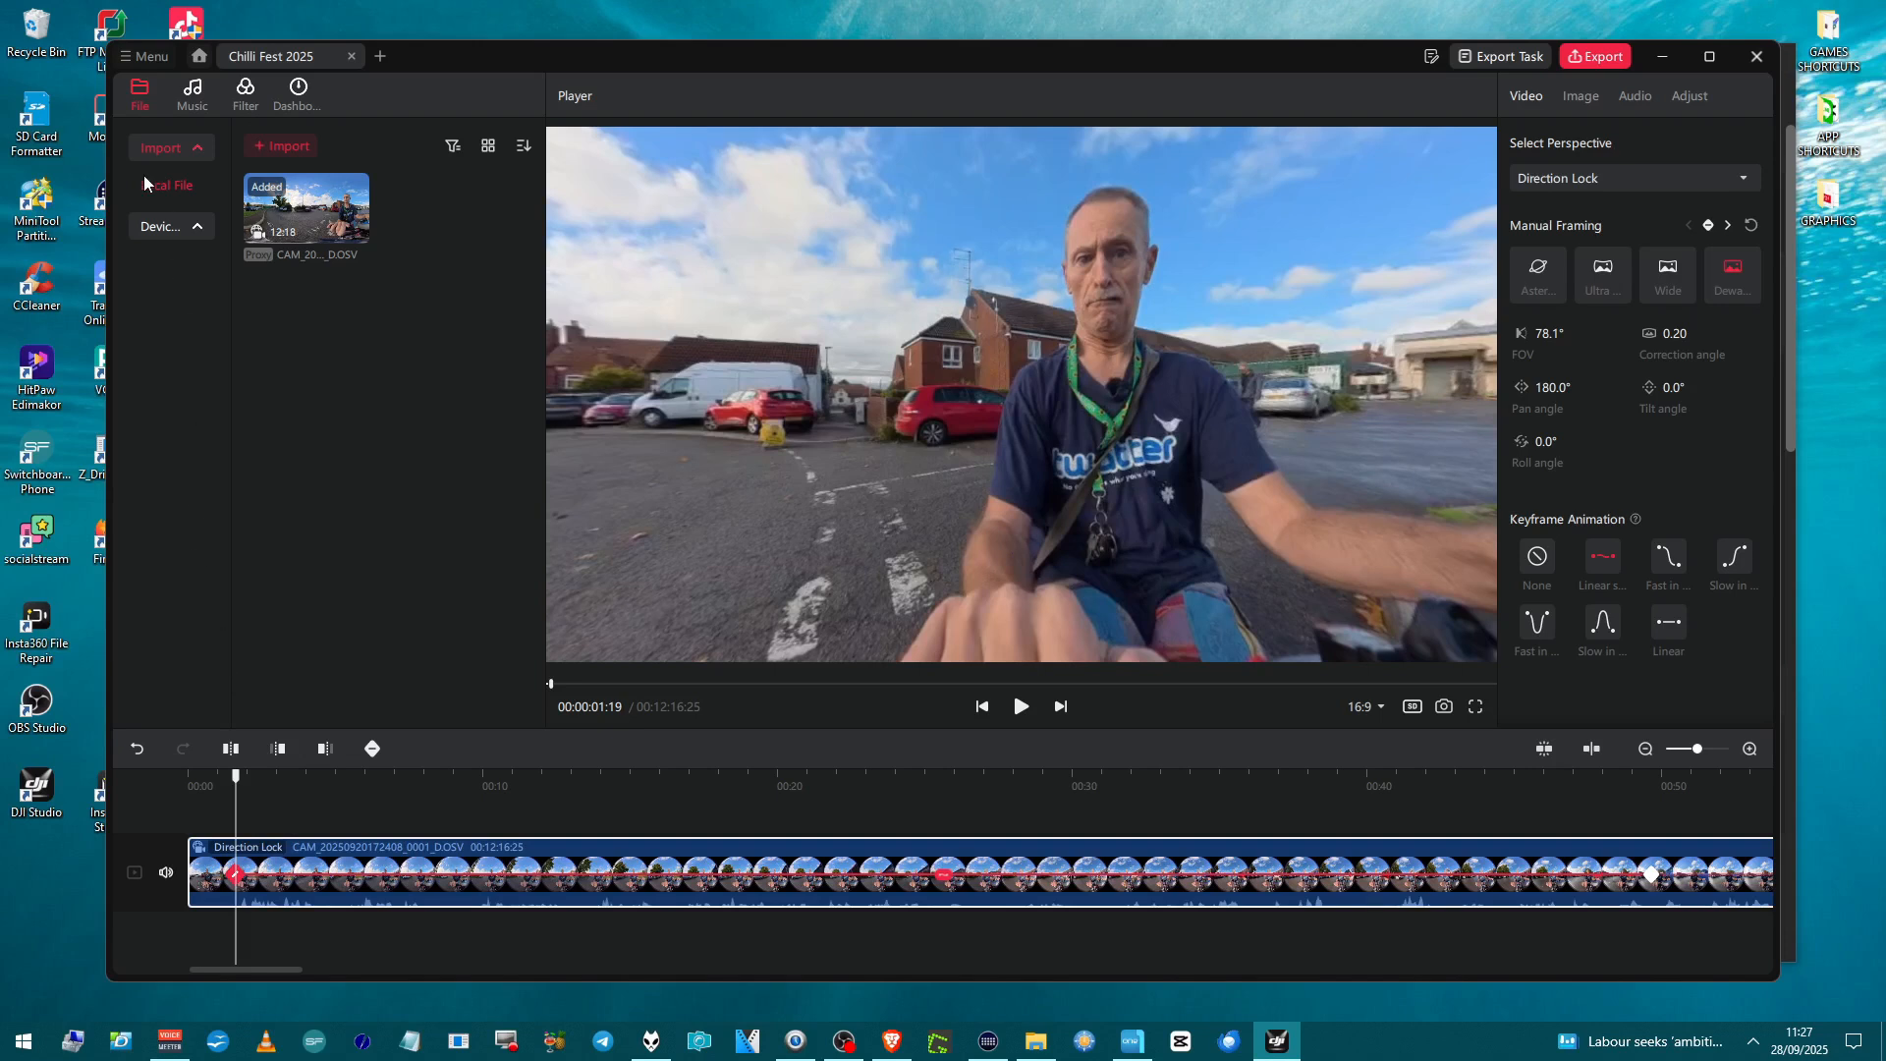
Inspect the Add keyframe hotkey in the editing keyboard shortcuts and leave the shortcut settings without saving
left_click(145, 56)
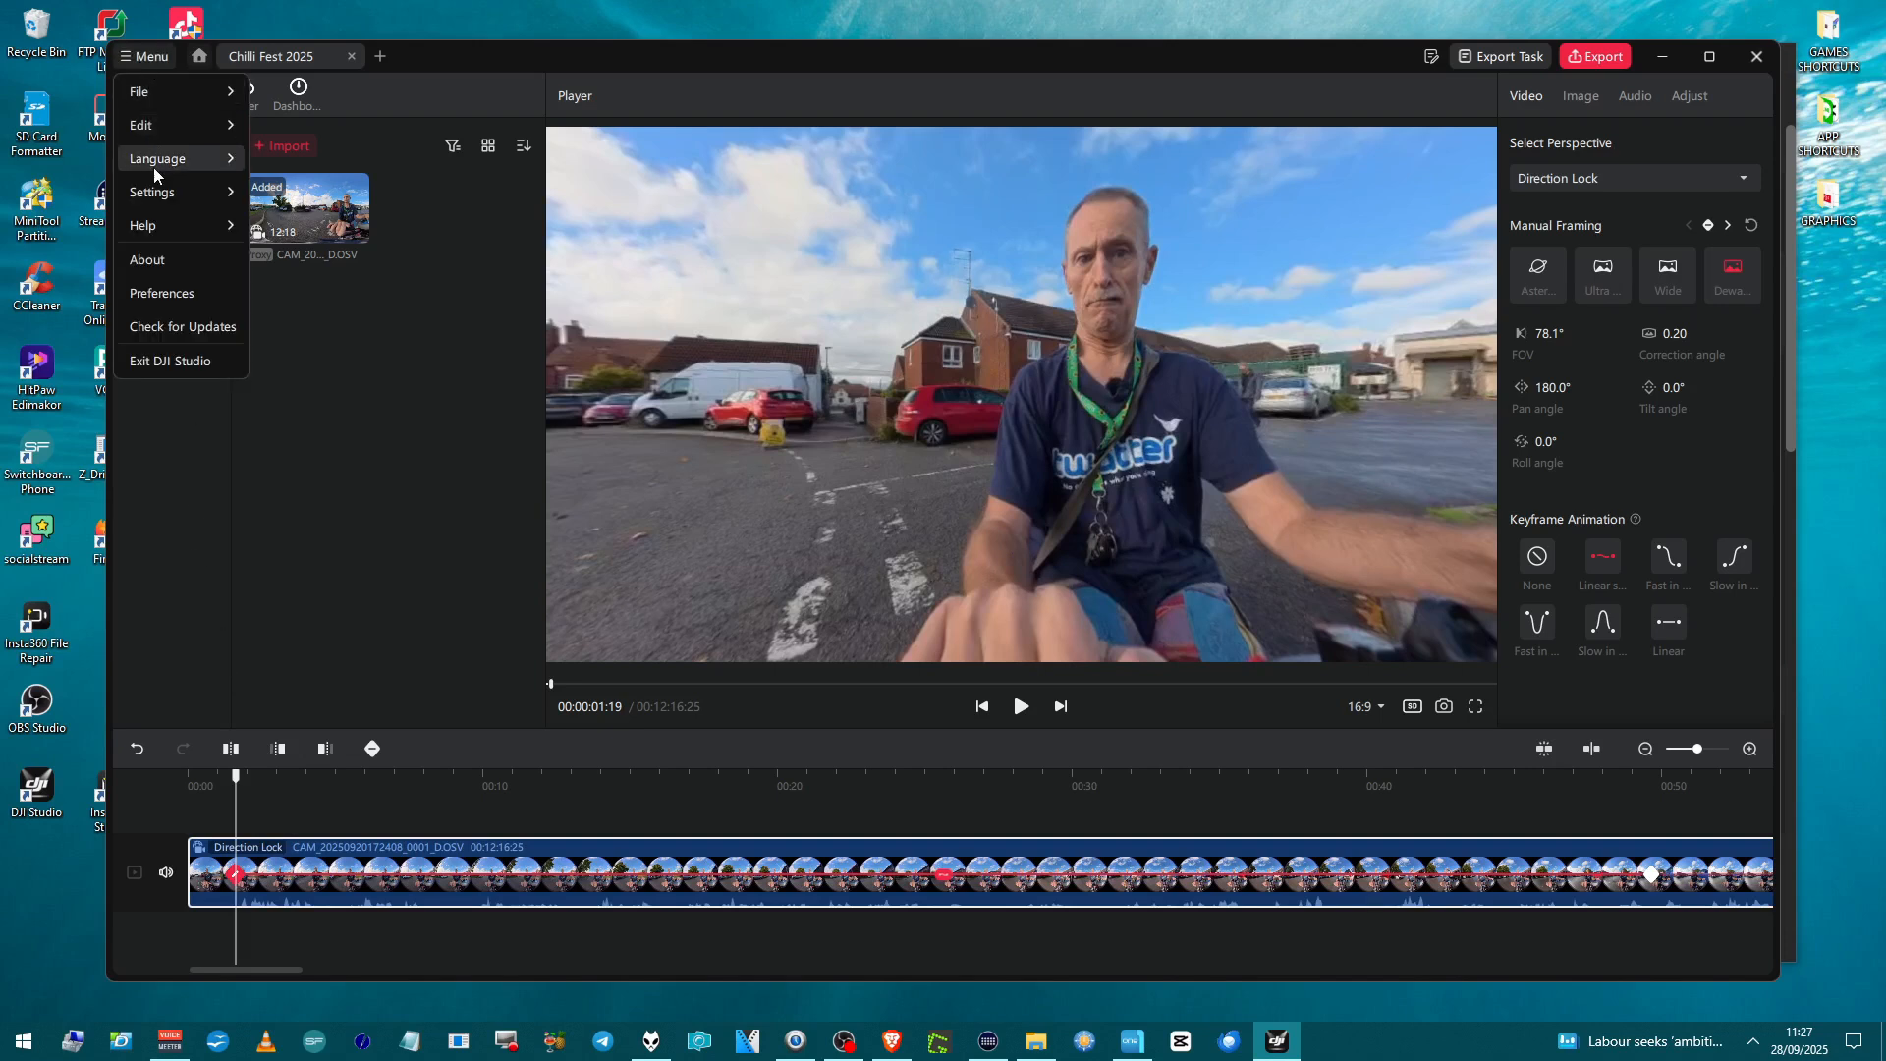
mouse_move(157, 192)
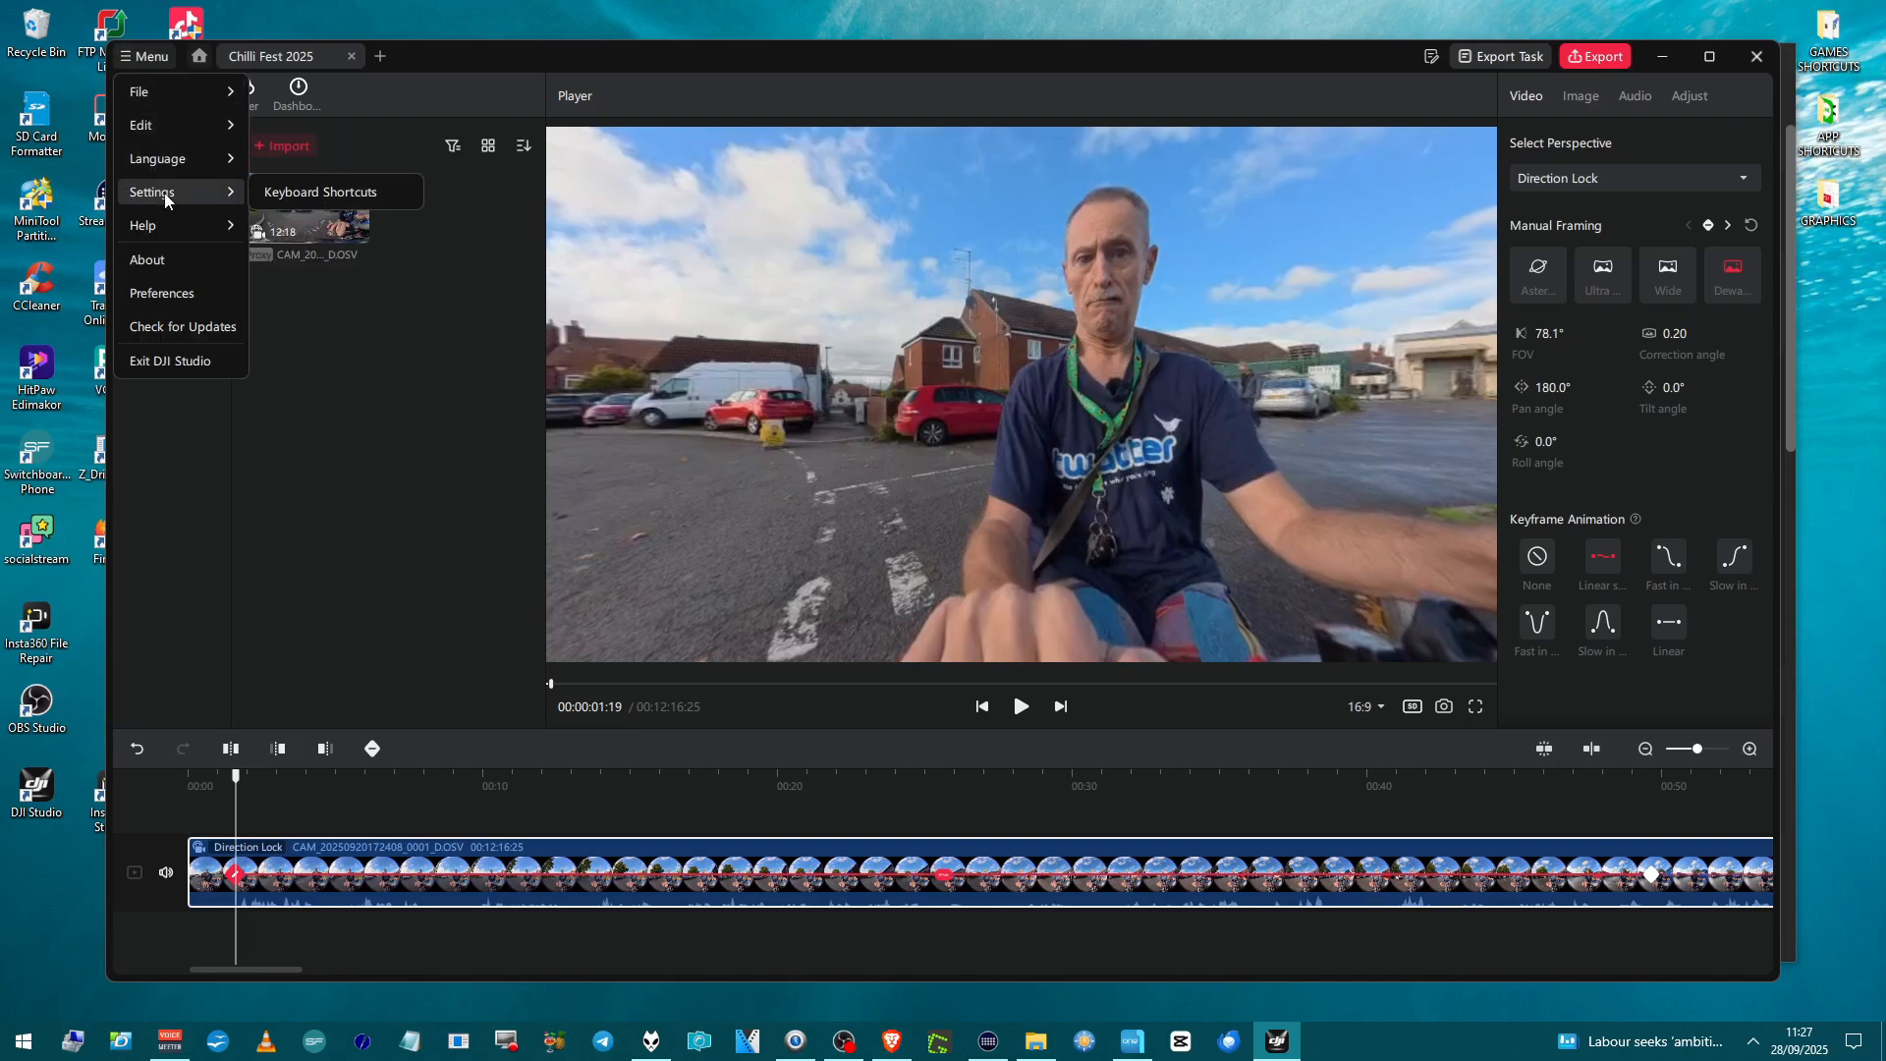
left_click(309, 195)
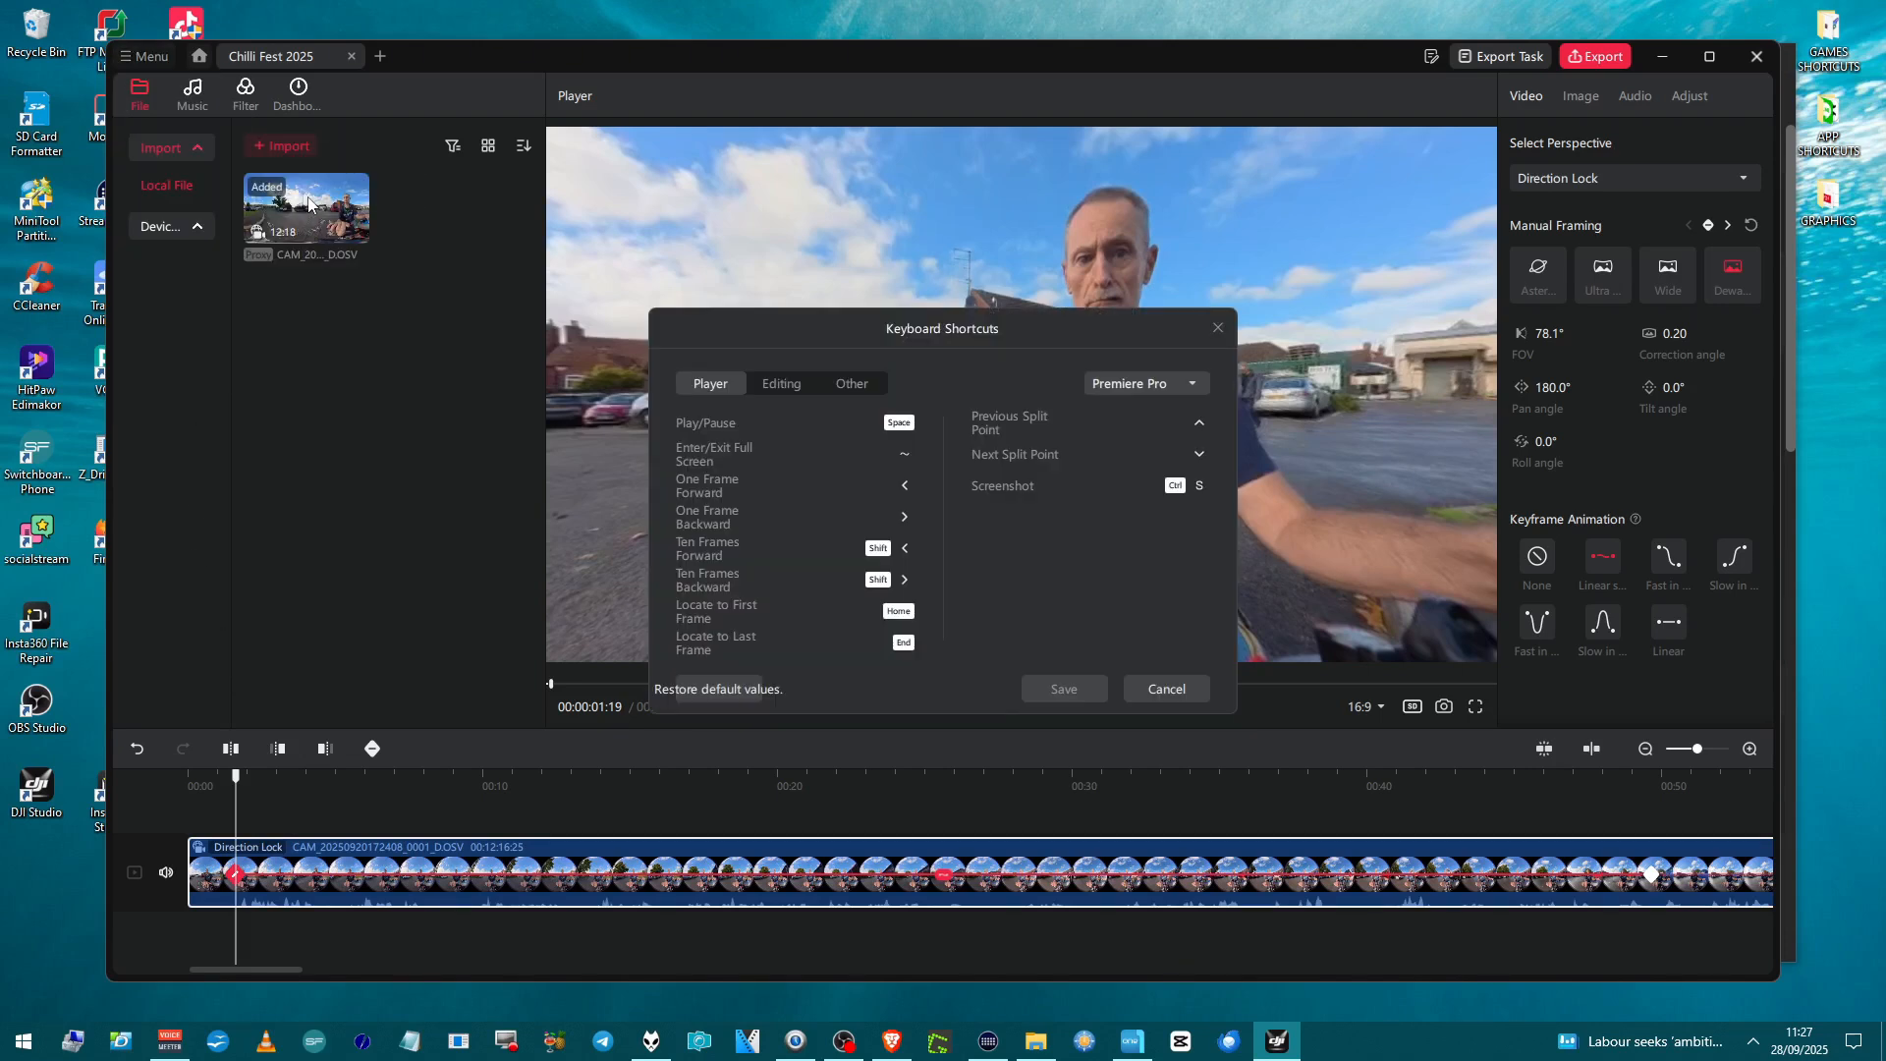
left_click(784, 386)
left_click(1192, 459)
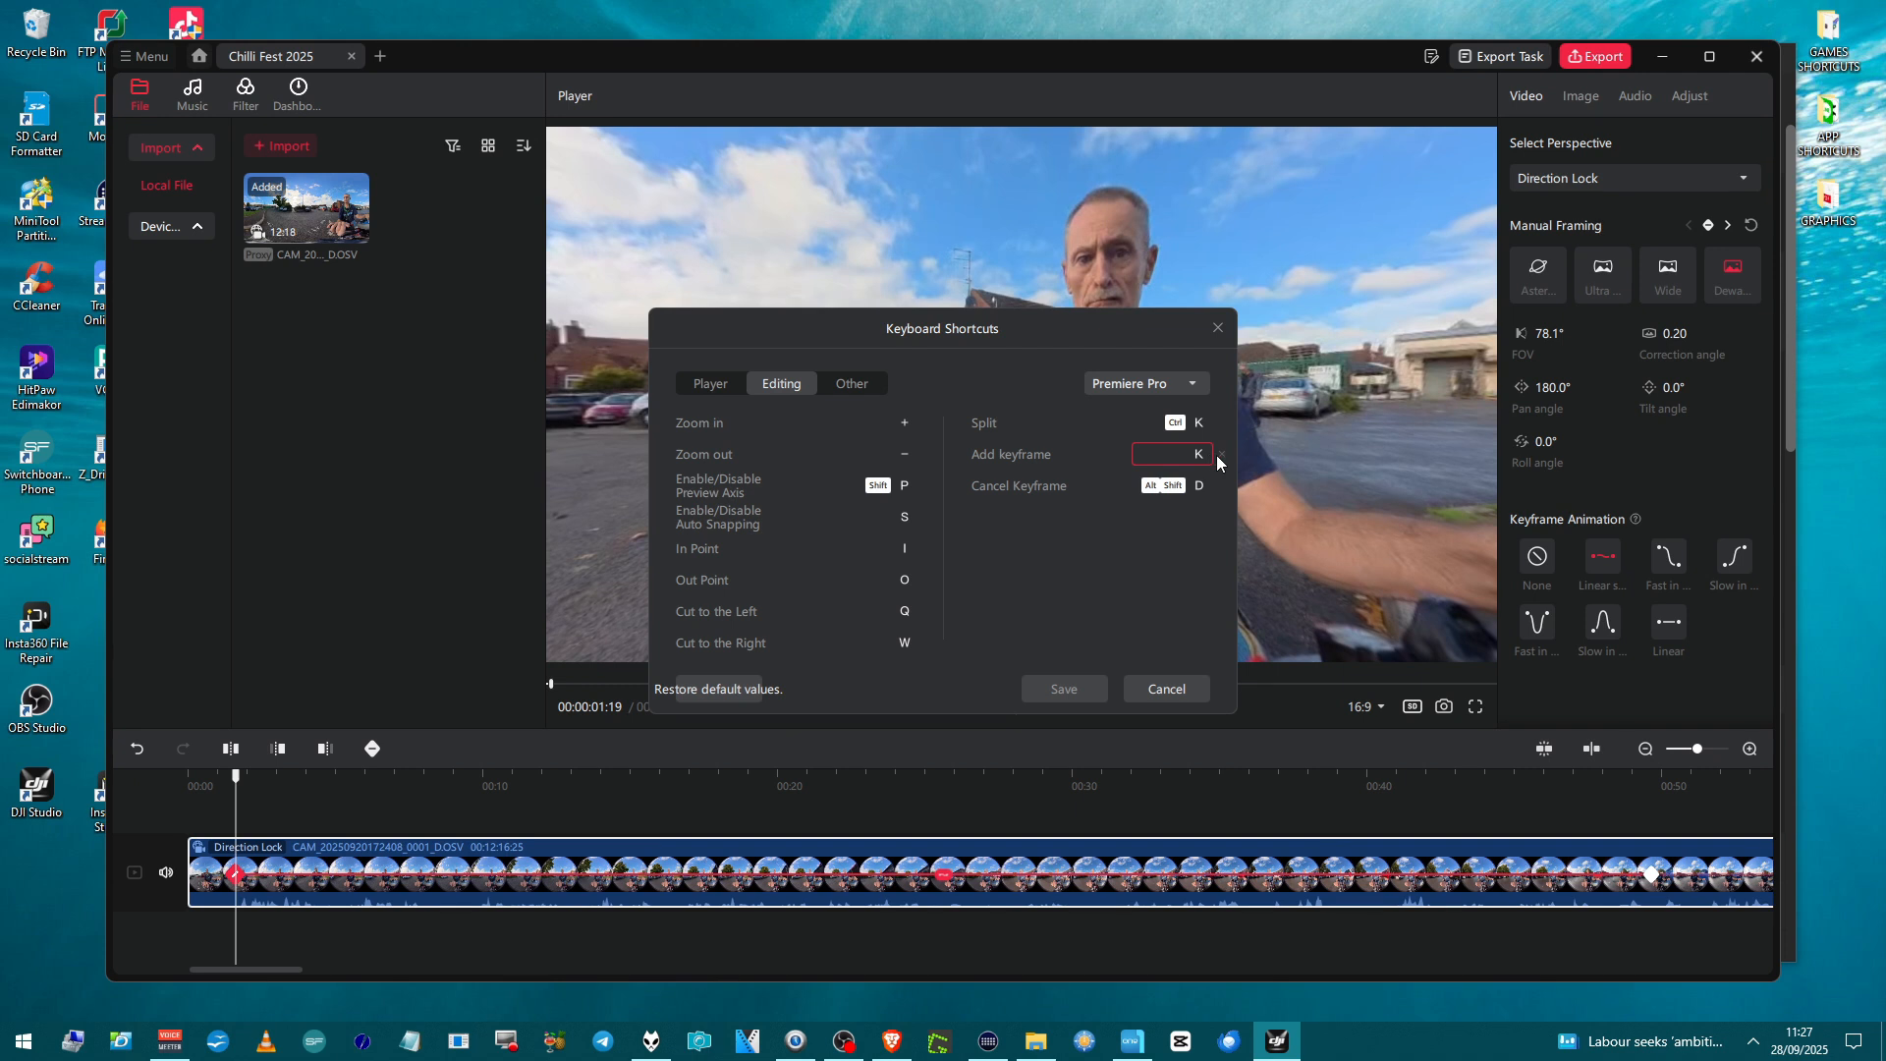
left_click(1218, 454)
left_click(695, 692)
left_click(1176, 690)
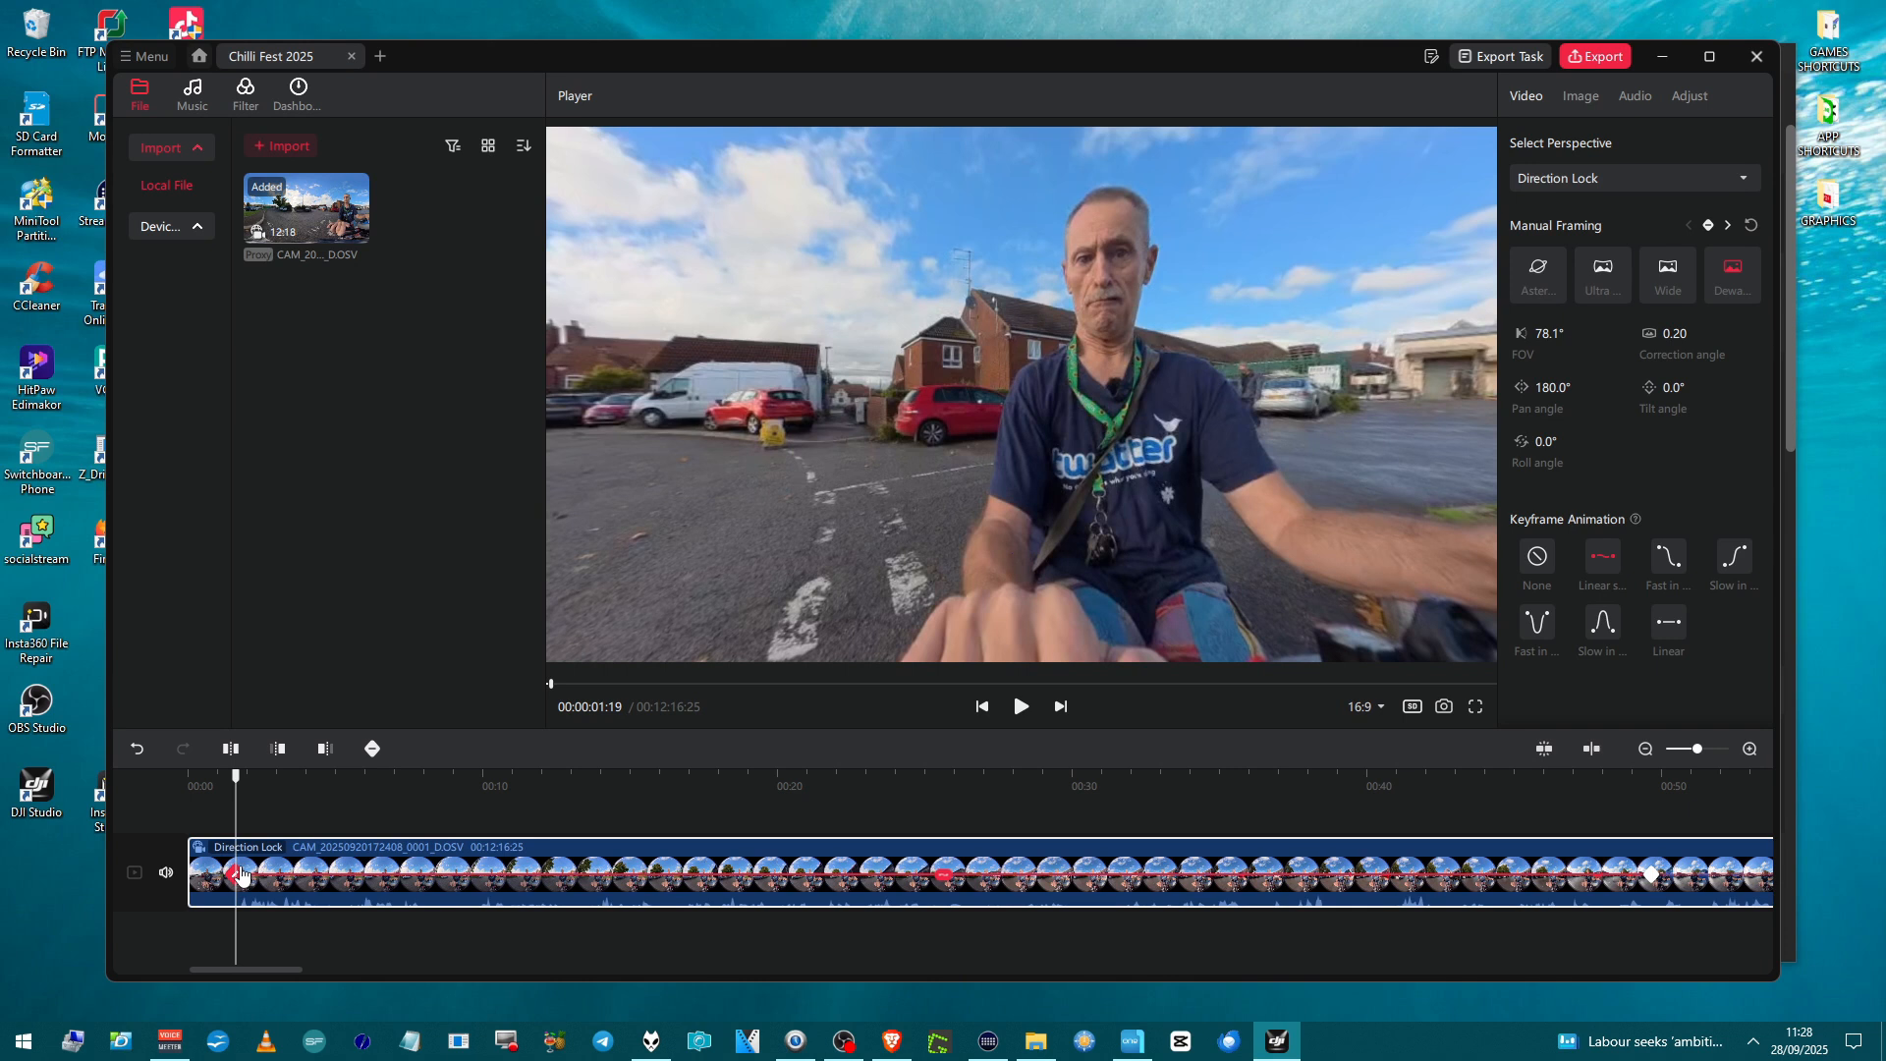
Delete the keyframe at the playhead near the start of the clip
key("Delete")
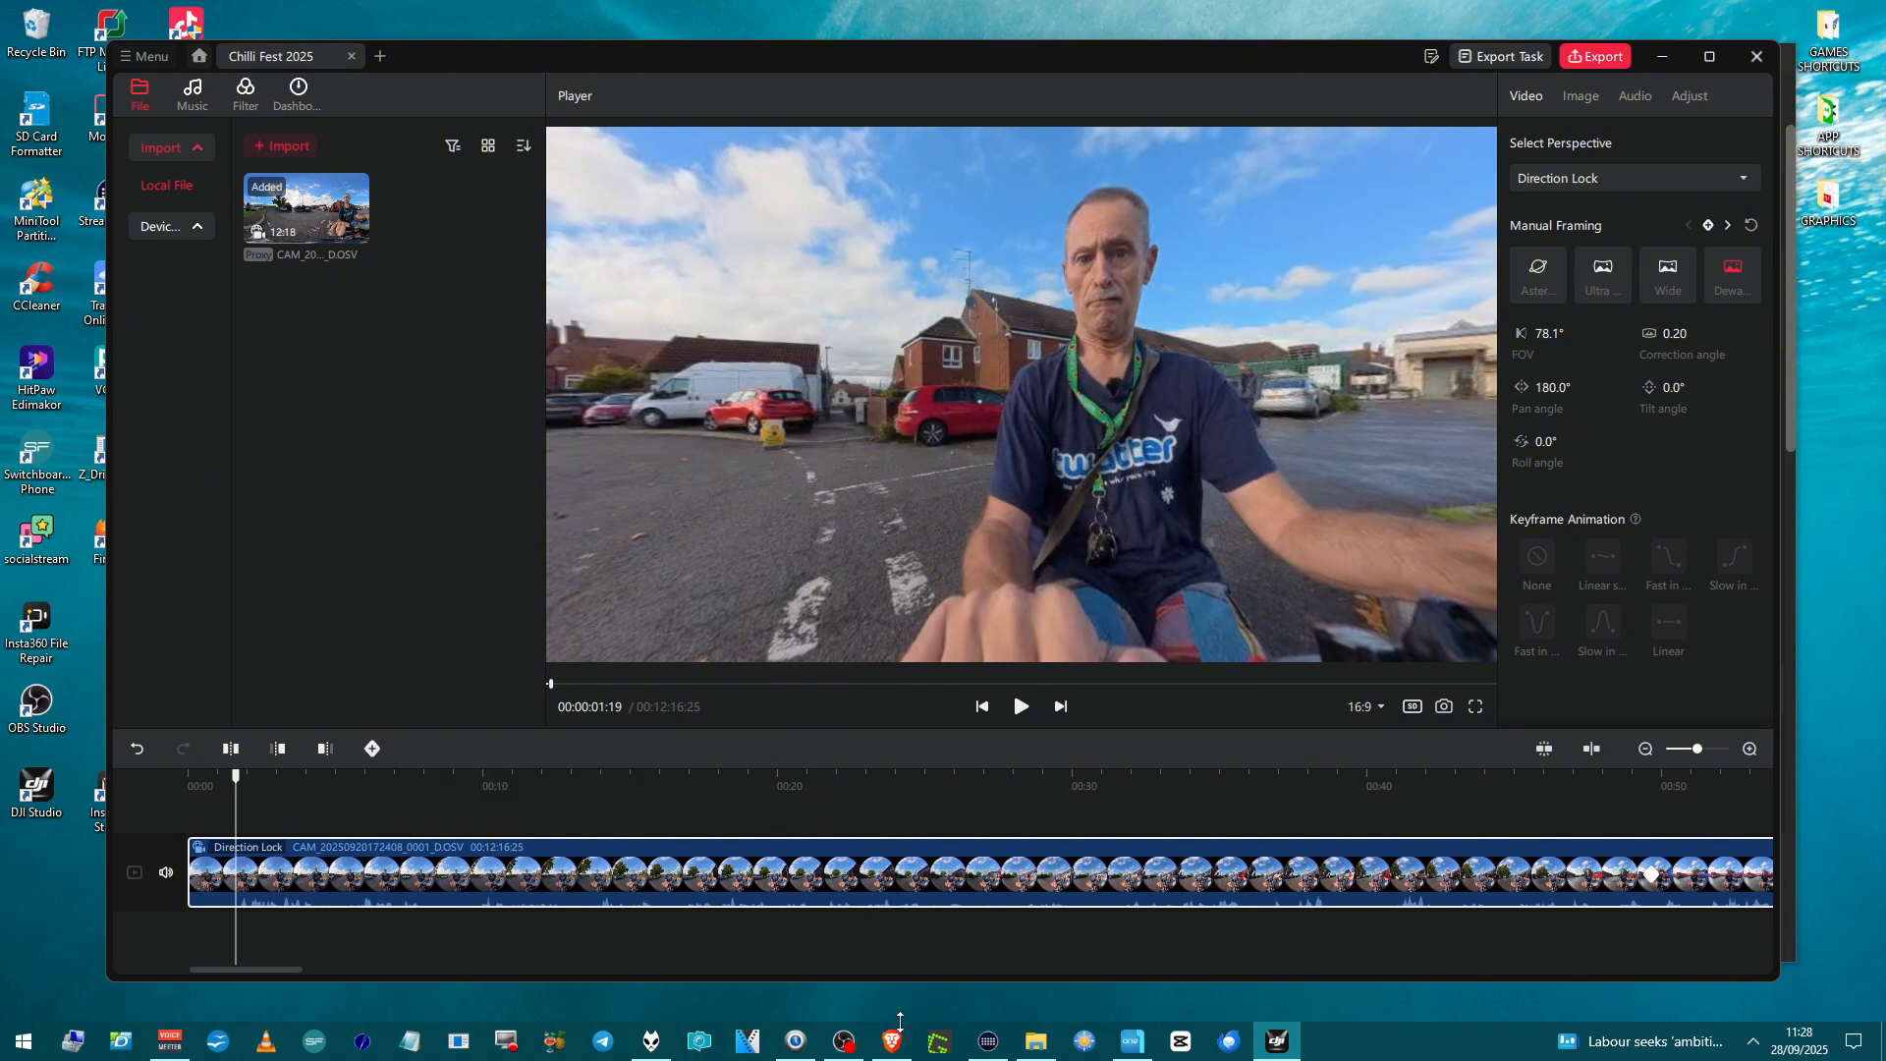
Switch to Stream Deck and retitle the green DJI Studio ZERO key as KEY FRAME on two lines
left_click(988, 1049)
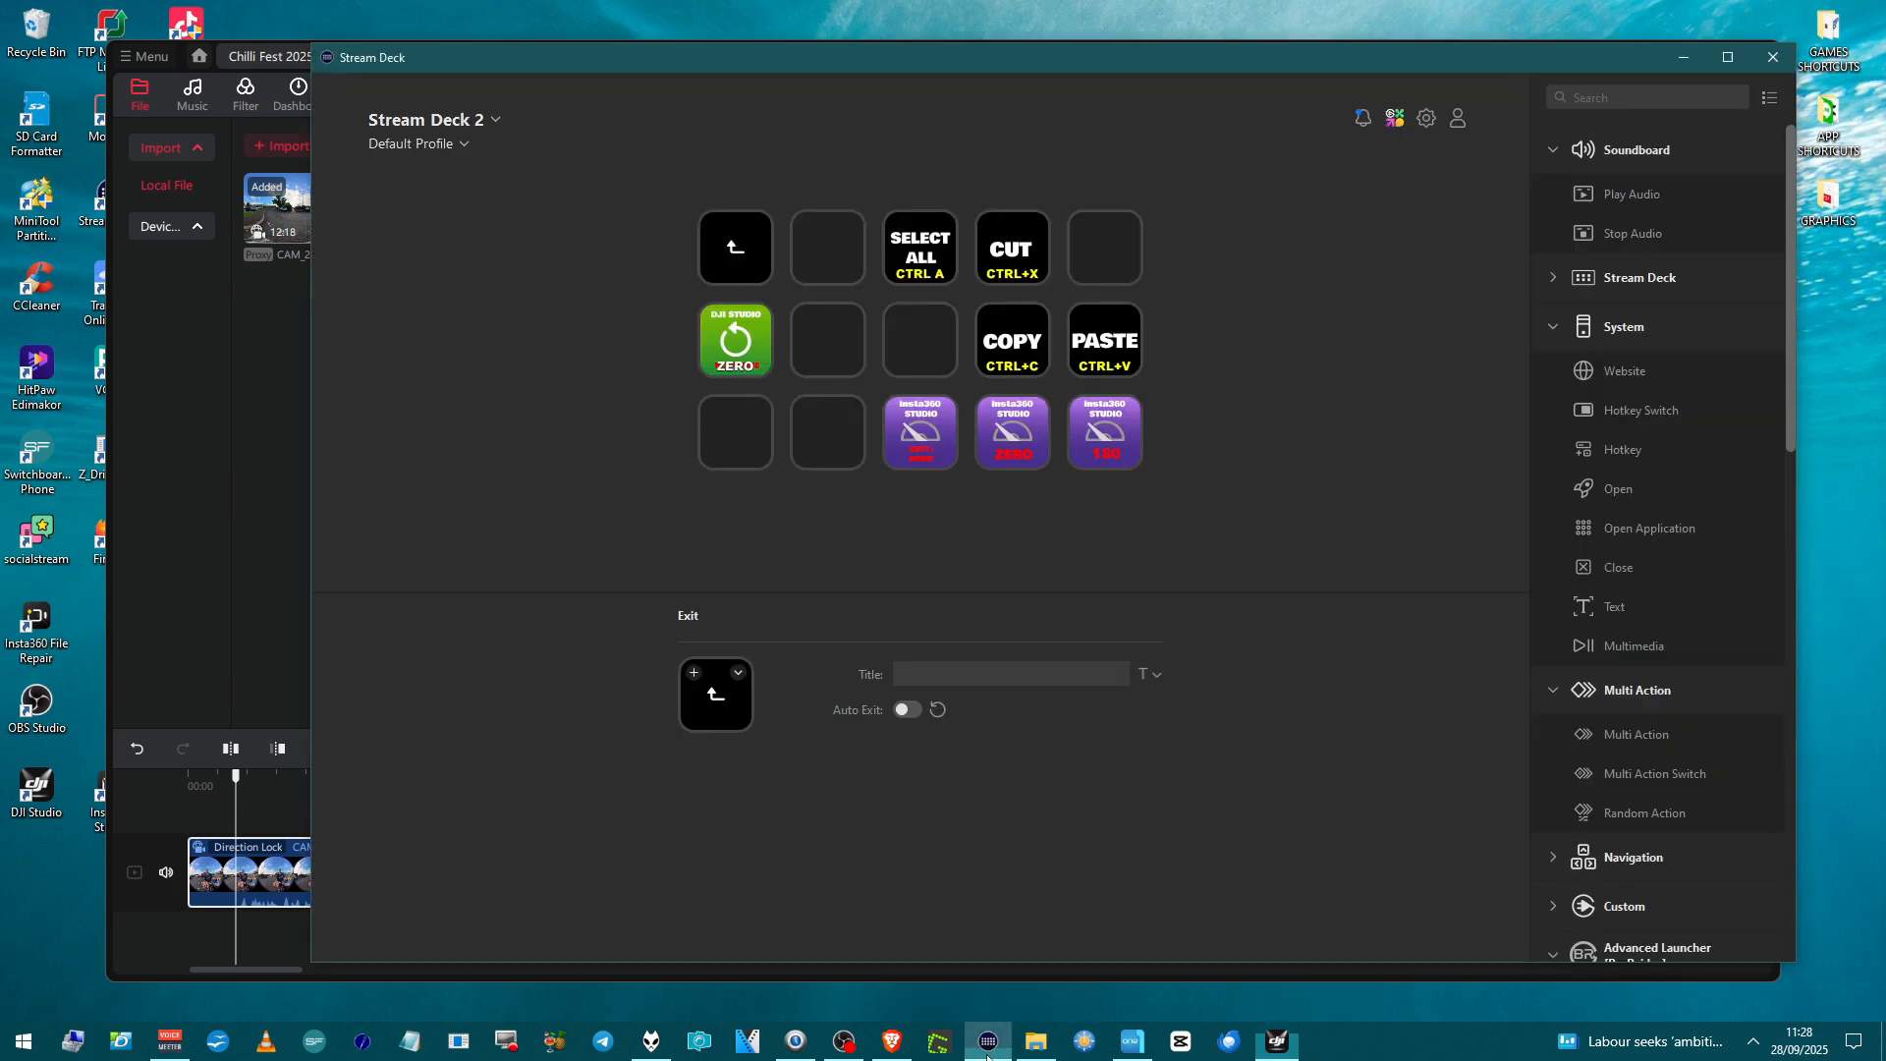
left_click(726, 349)
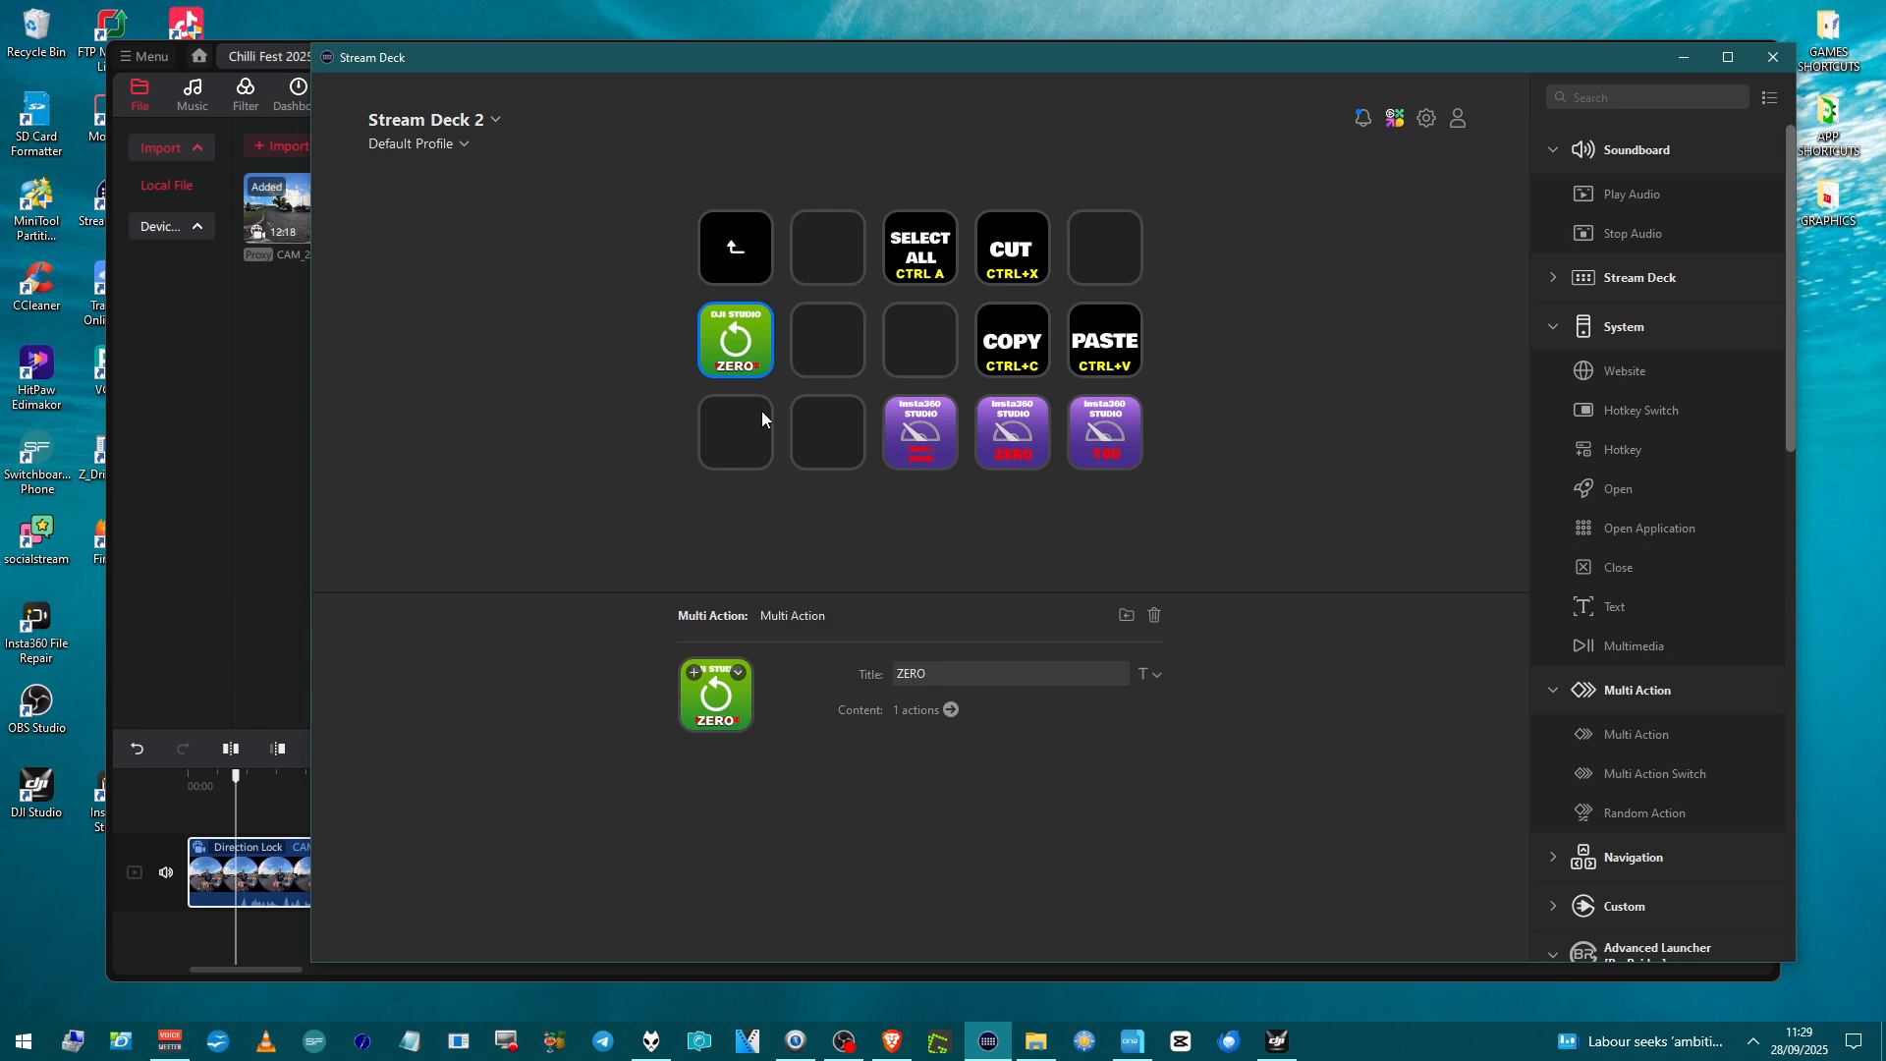
double_click(966, 679)
key("BackSpace")
type("KEYFRAME")
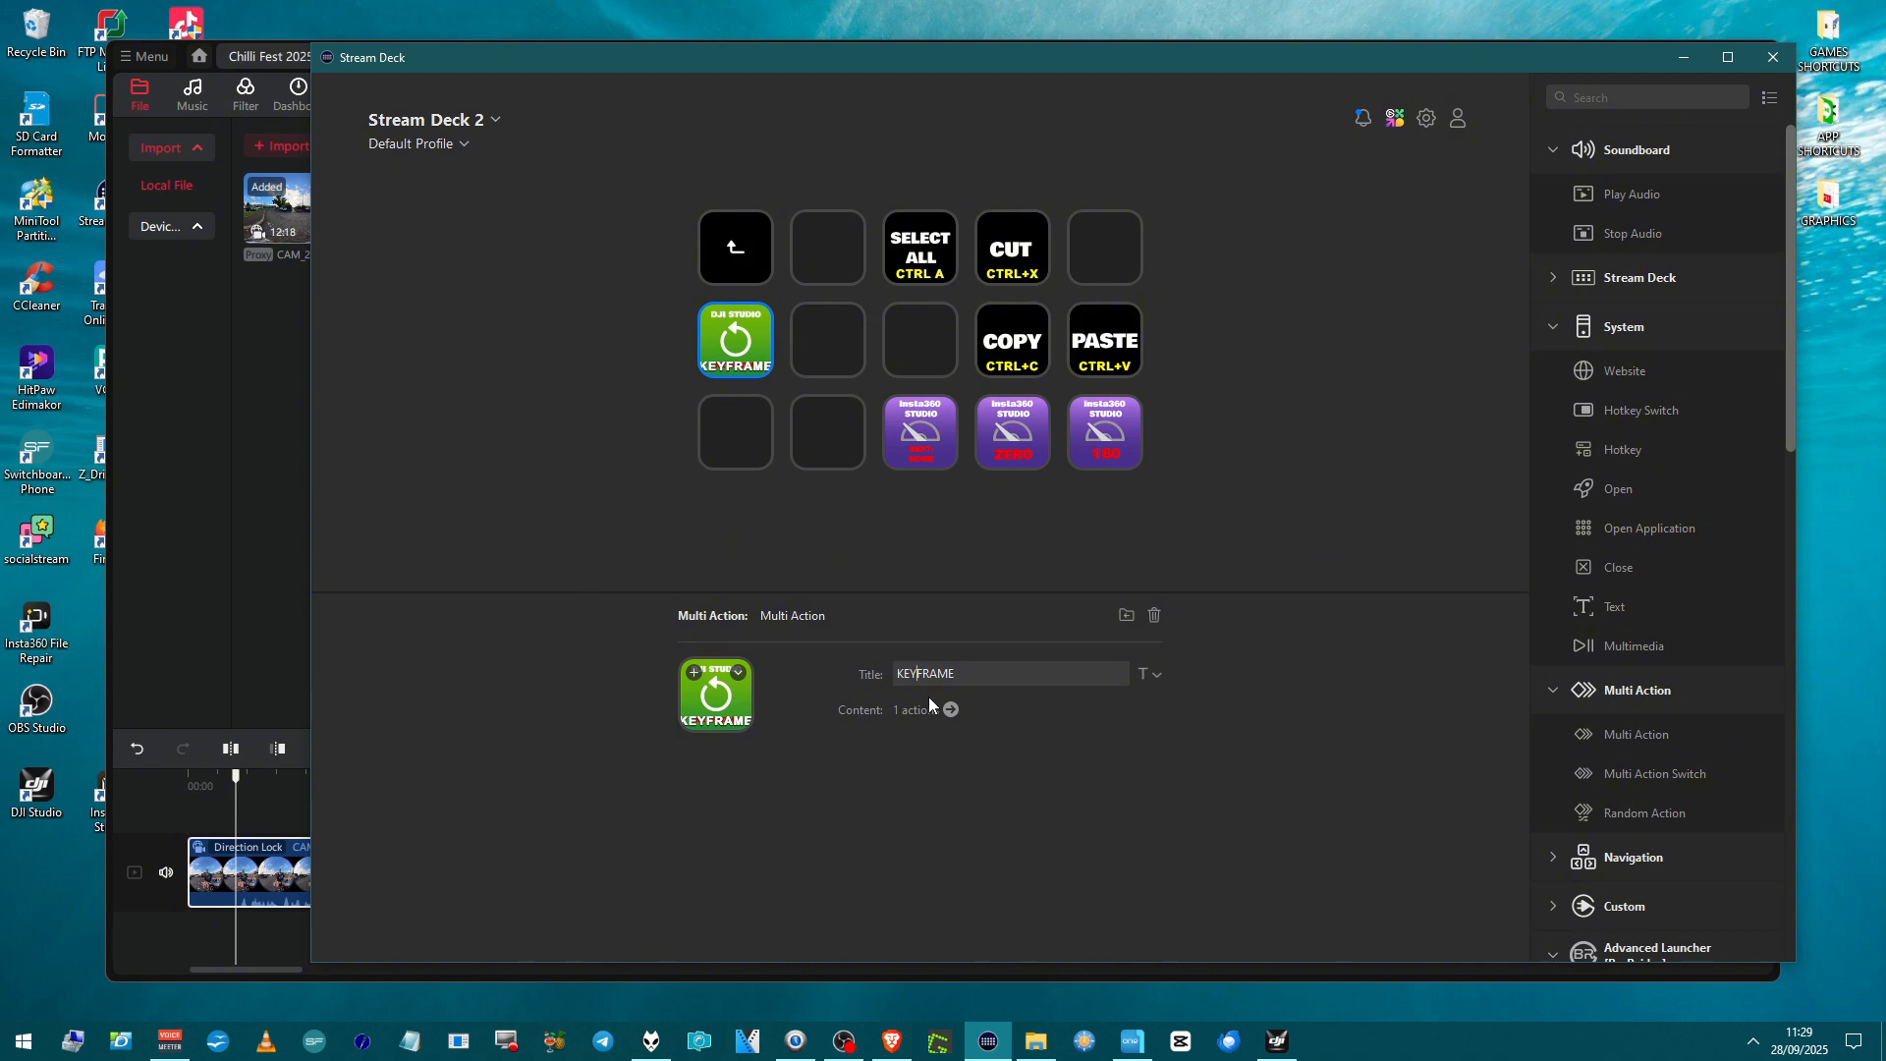
key("Return")
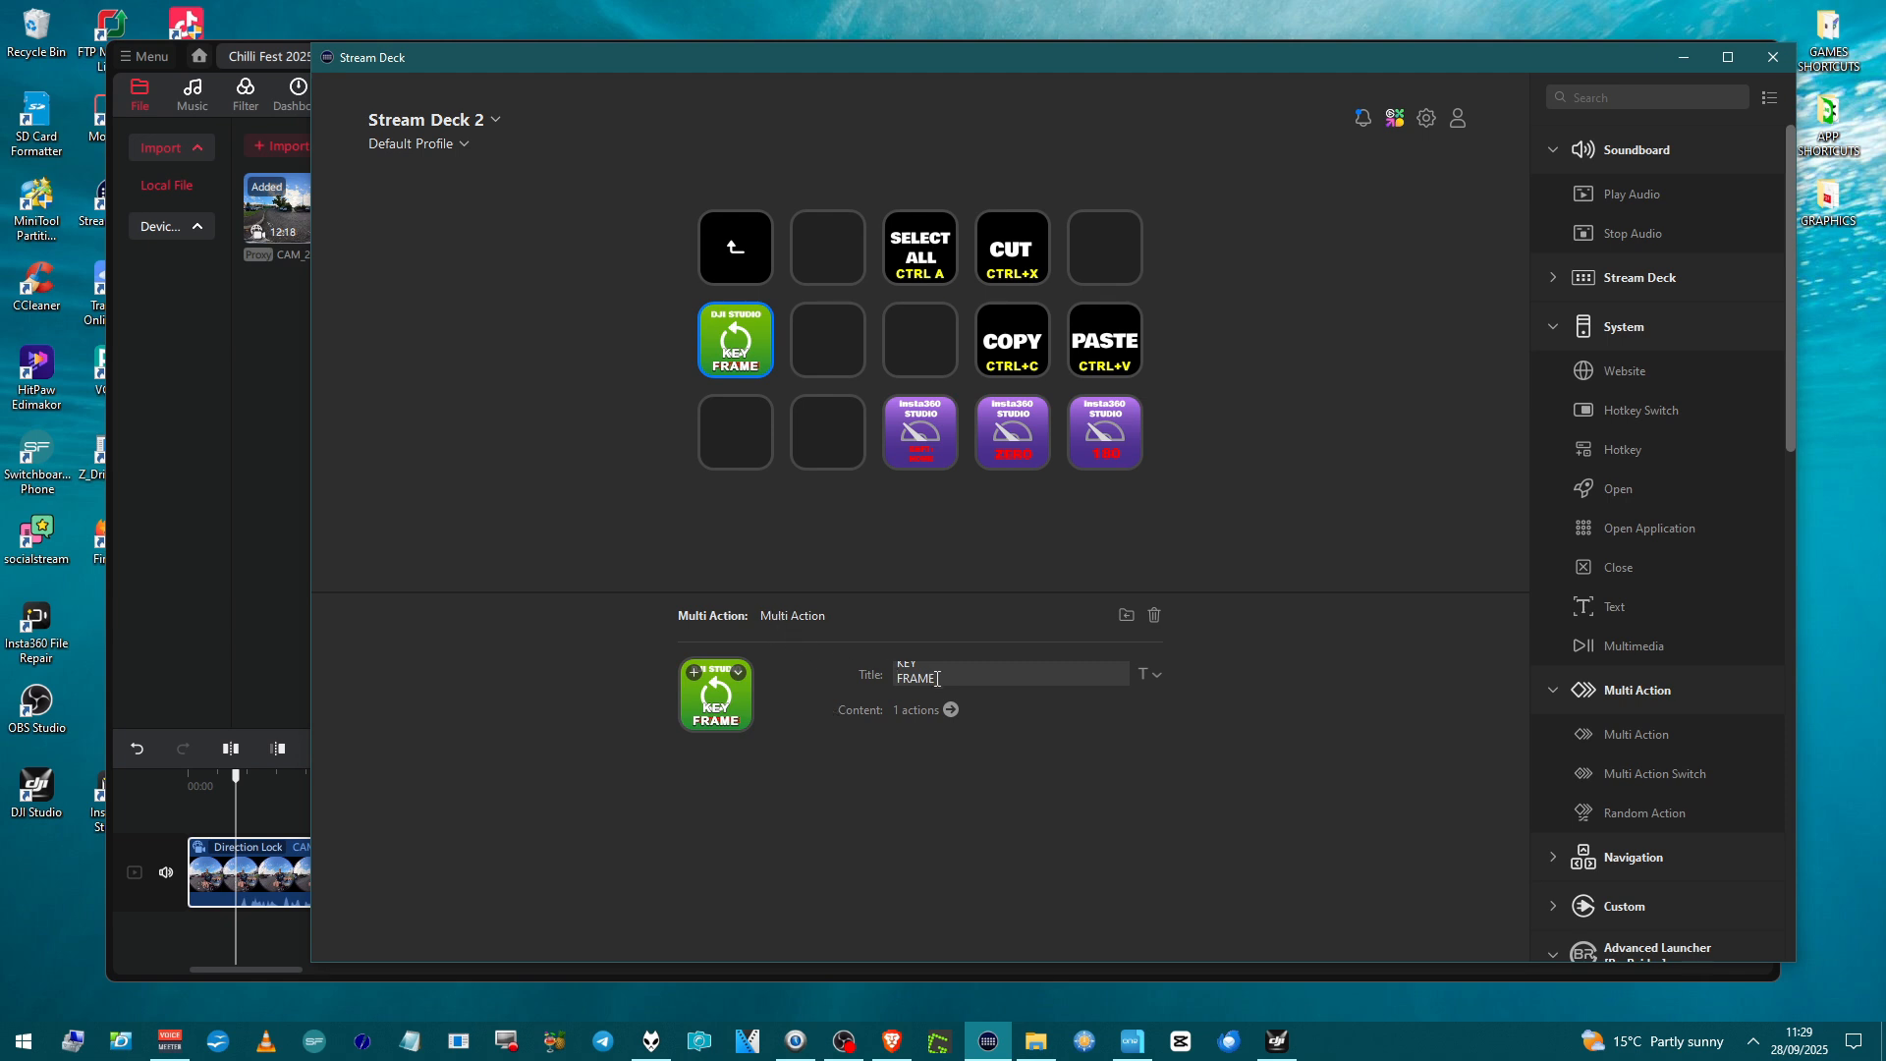
Clear the title text of the green DJI Studio key
left_click(852, 690)
left_click(851, 689)
key("BackSpace")
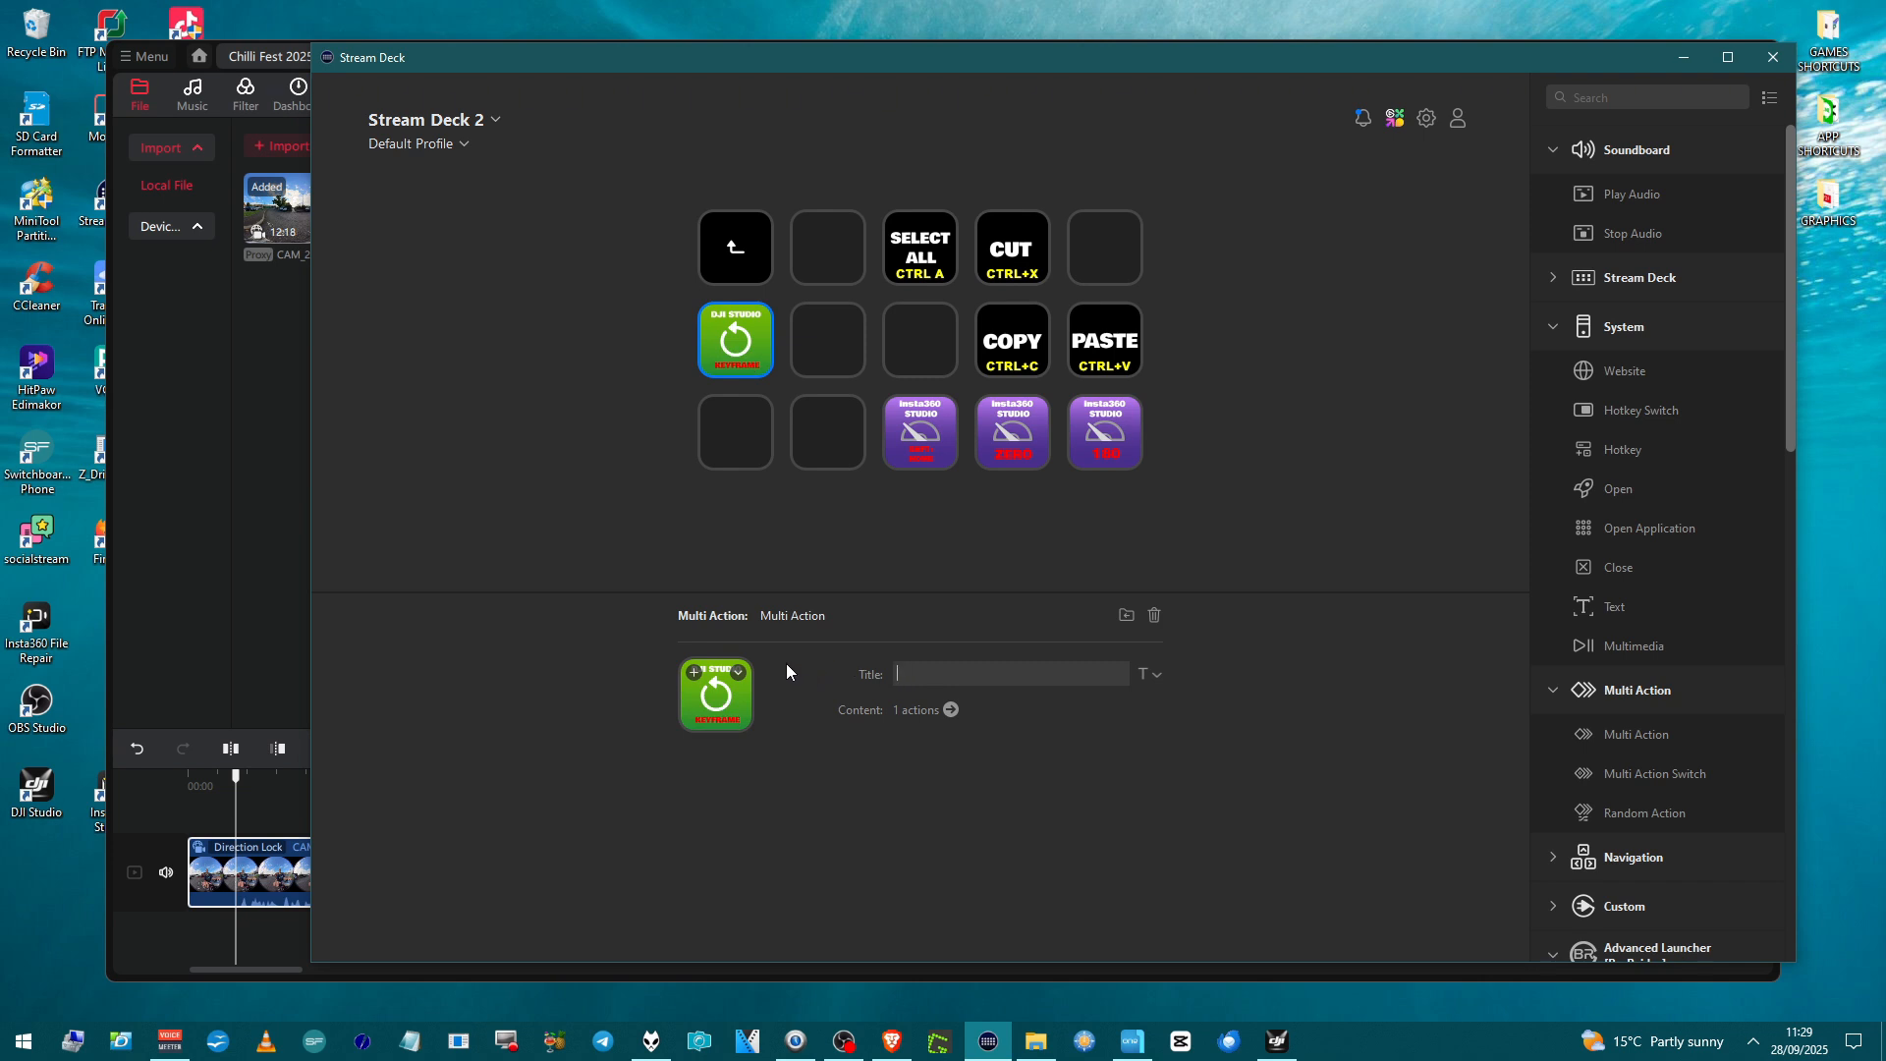
Rename the Alt+Shift+K hotkey inside the green key's multi action to keyframe and return to the key layout
left_click(949, 710)
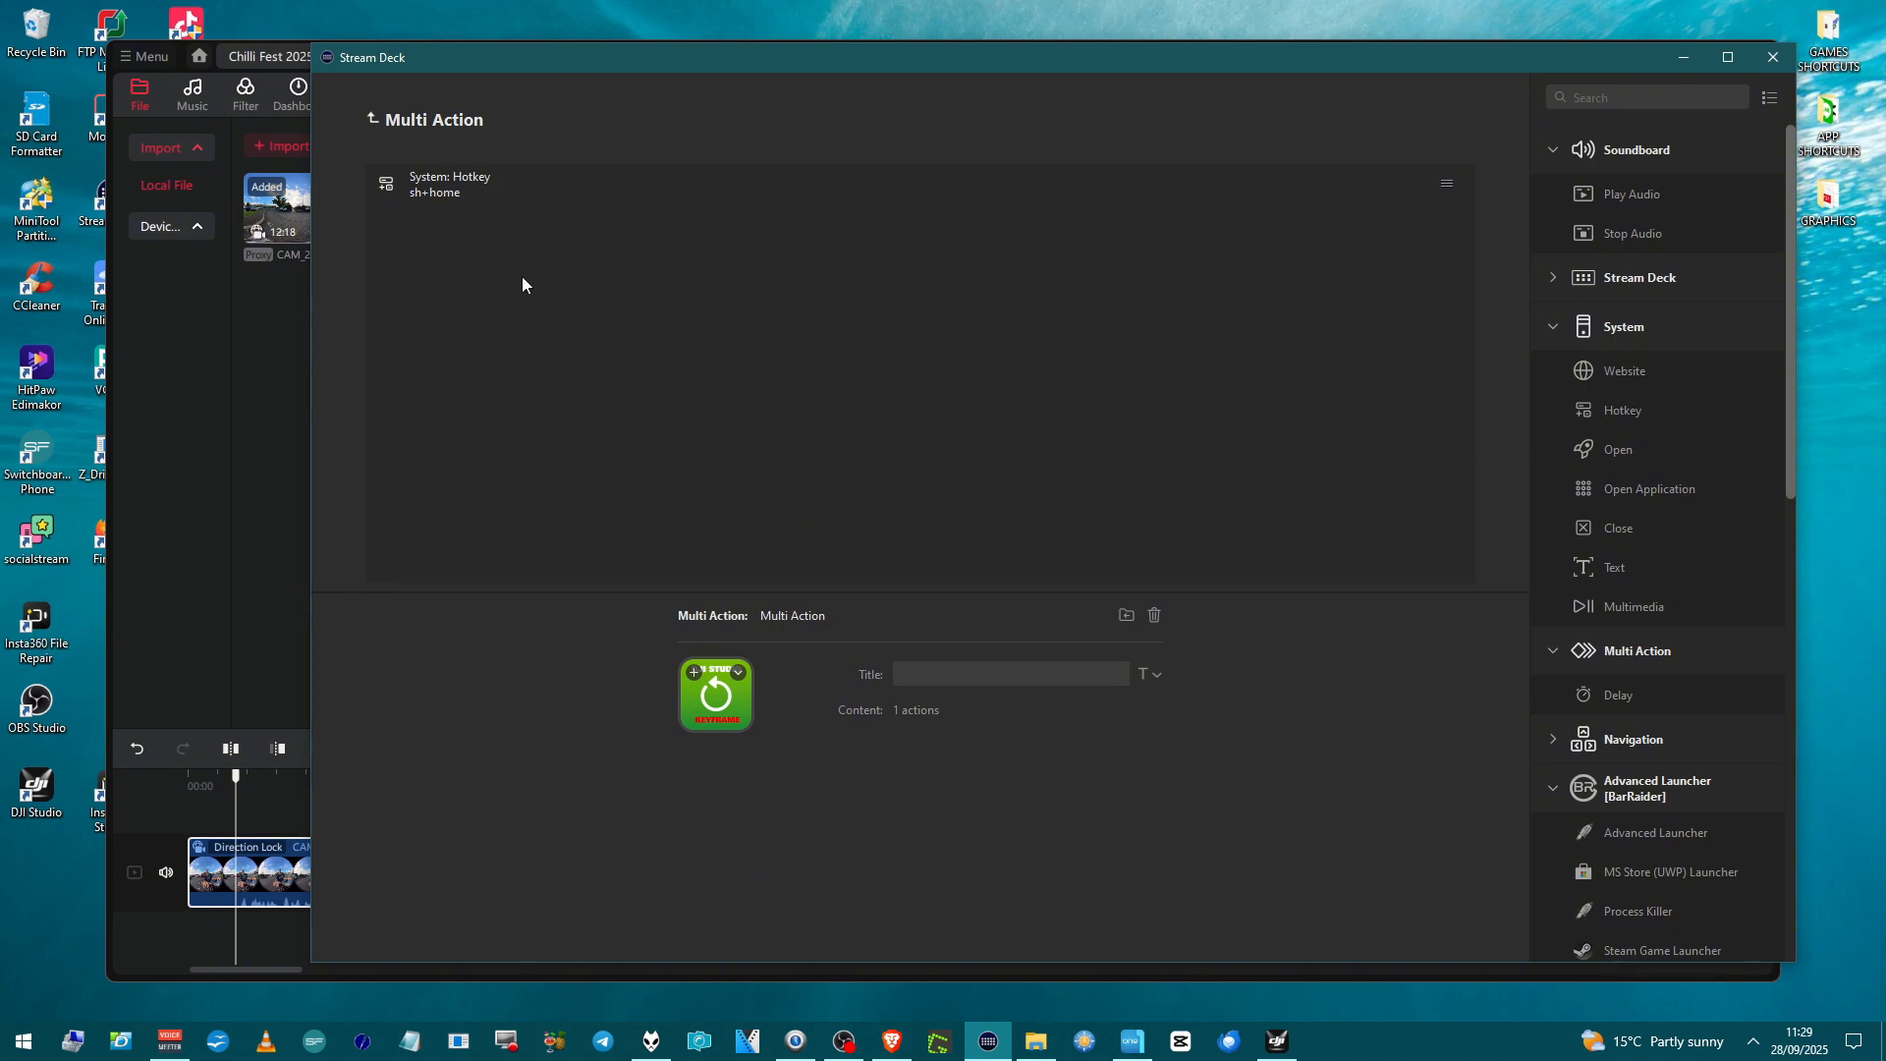
left_click(480, 203)
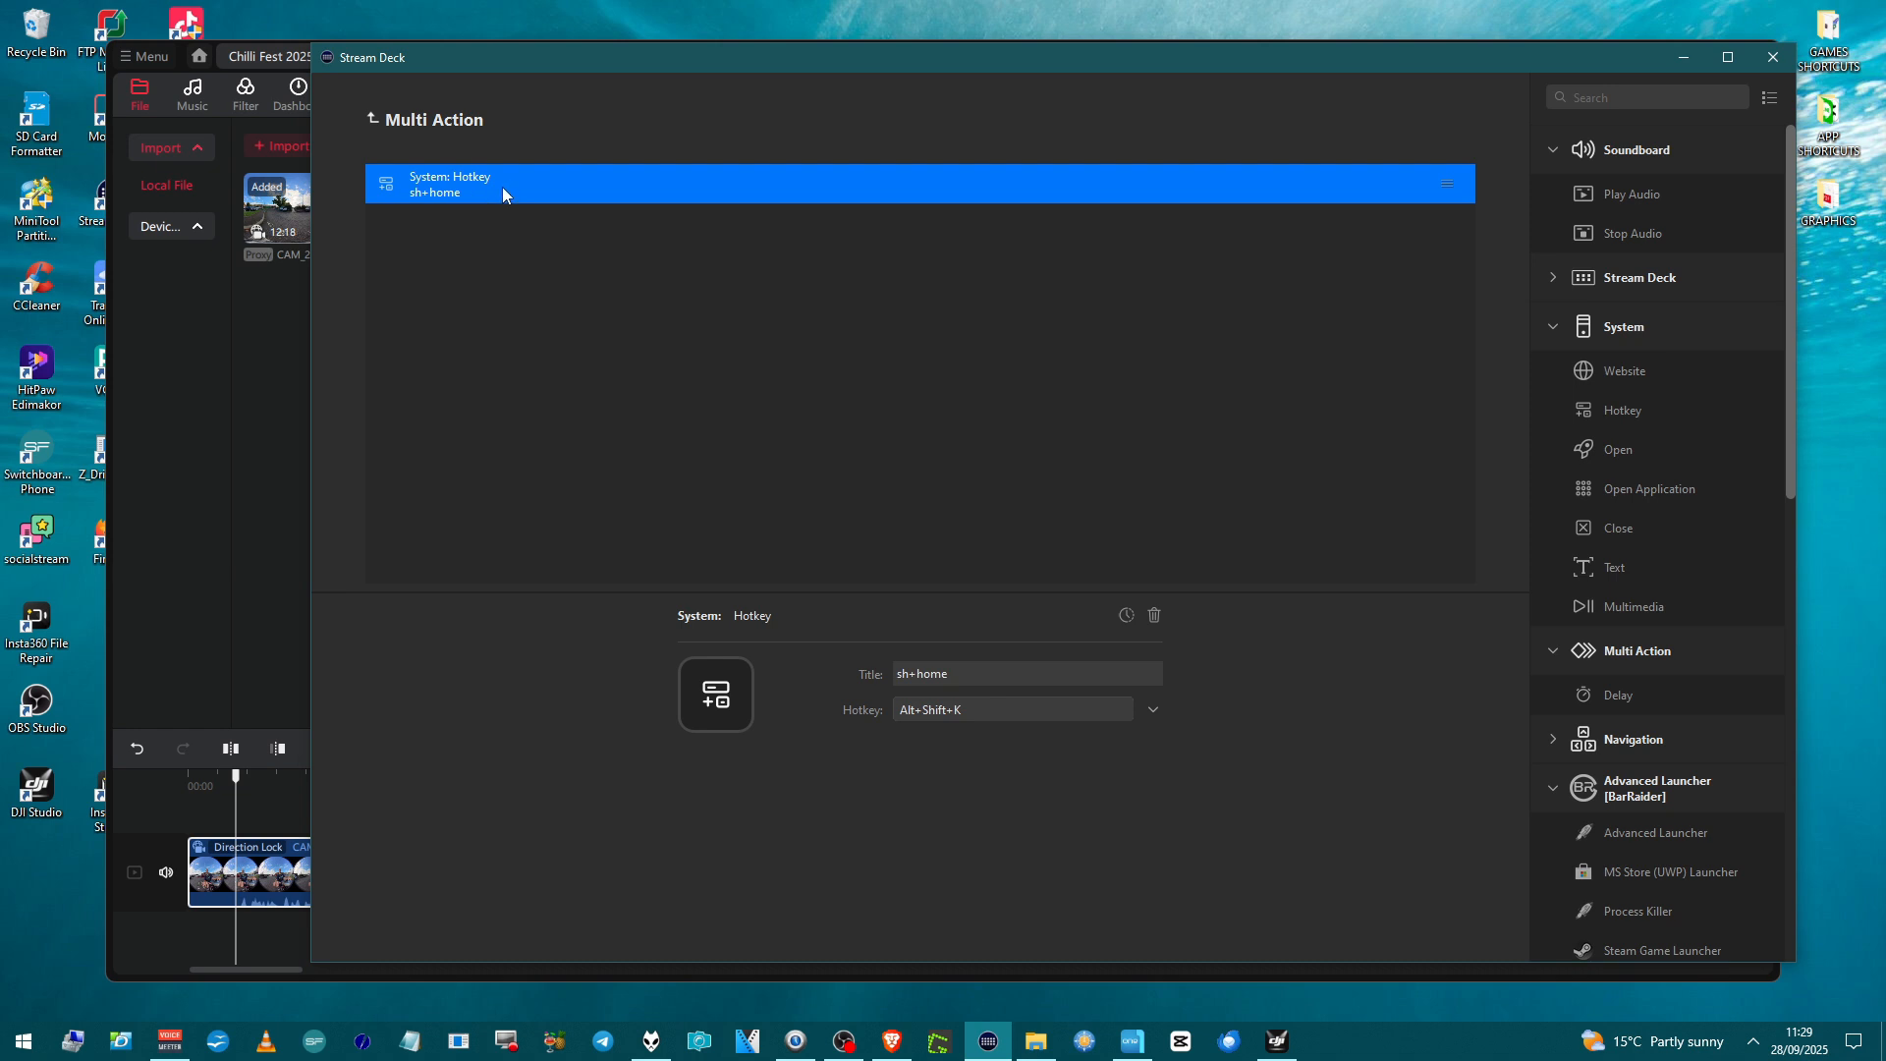
left_click(958, 677)
type("keyframe")
left_click(371, 119)
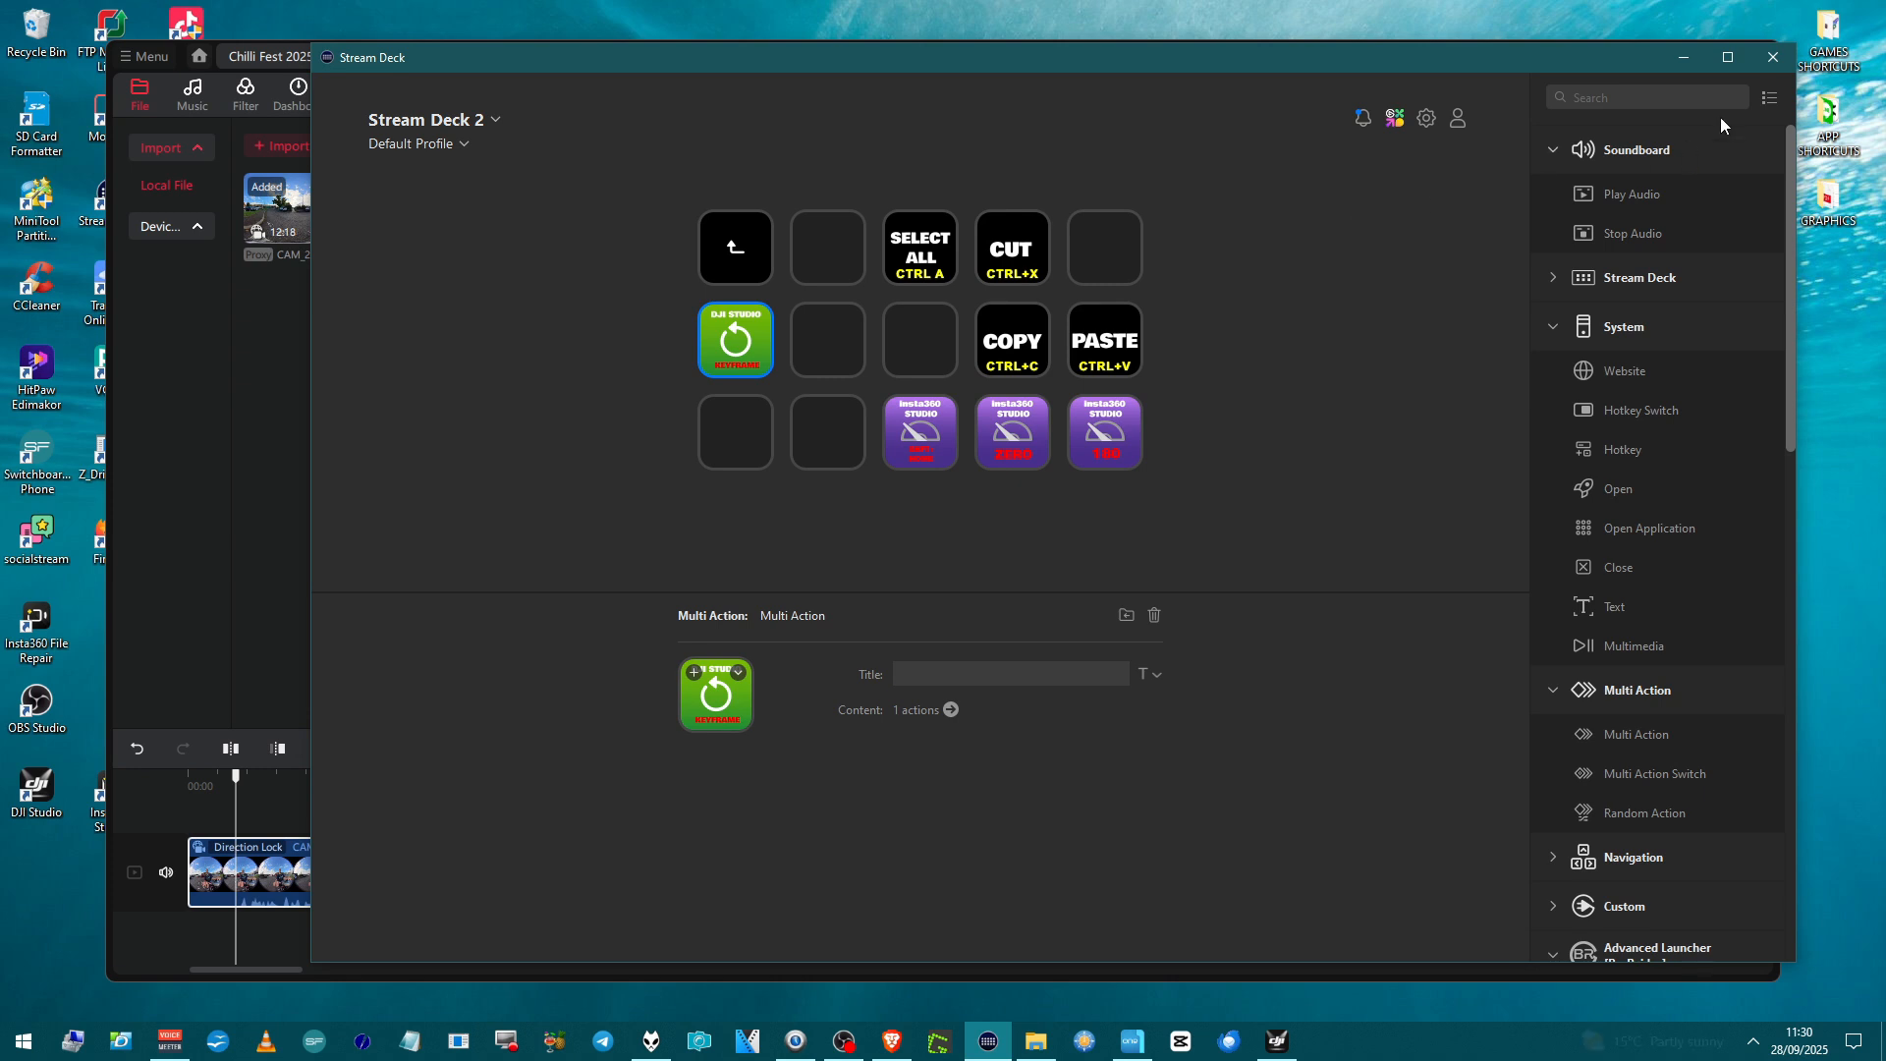
Switch back to DJI Studio, add a keyframe at the playhead and shift it to about 00:00:01:23
left_click(1685, 58)
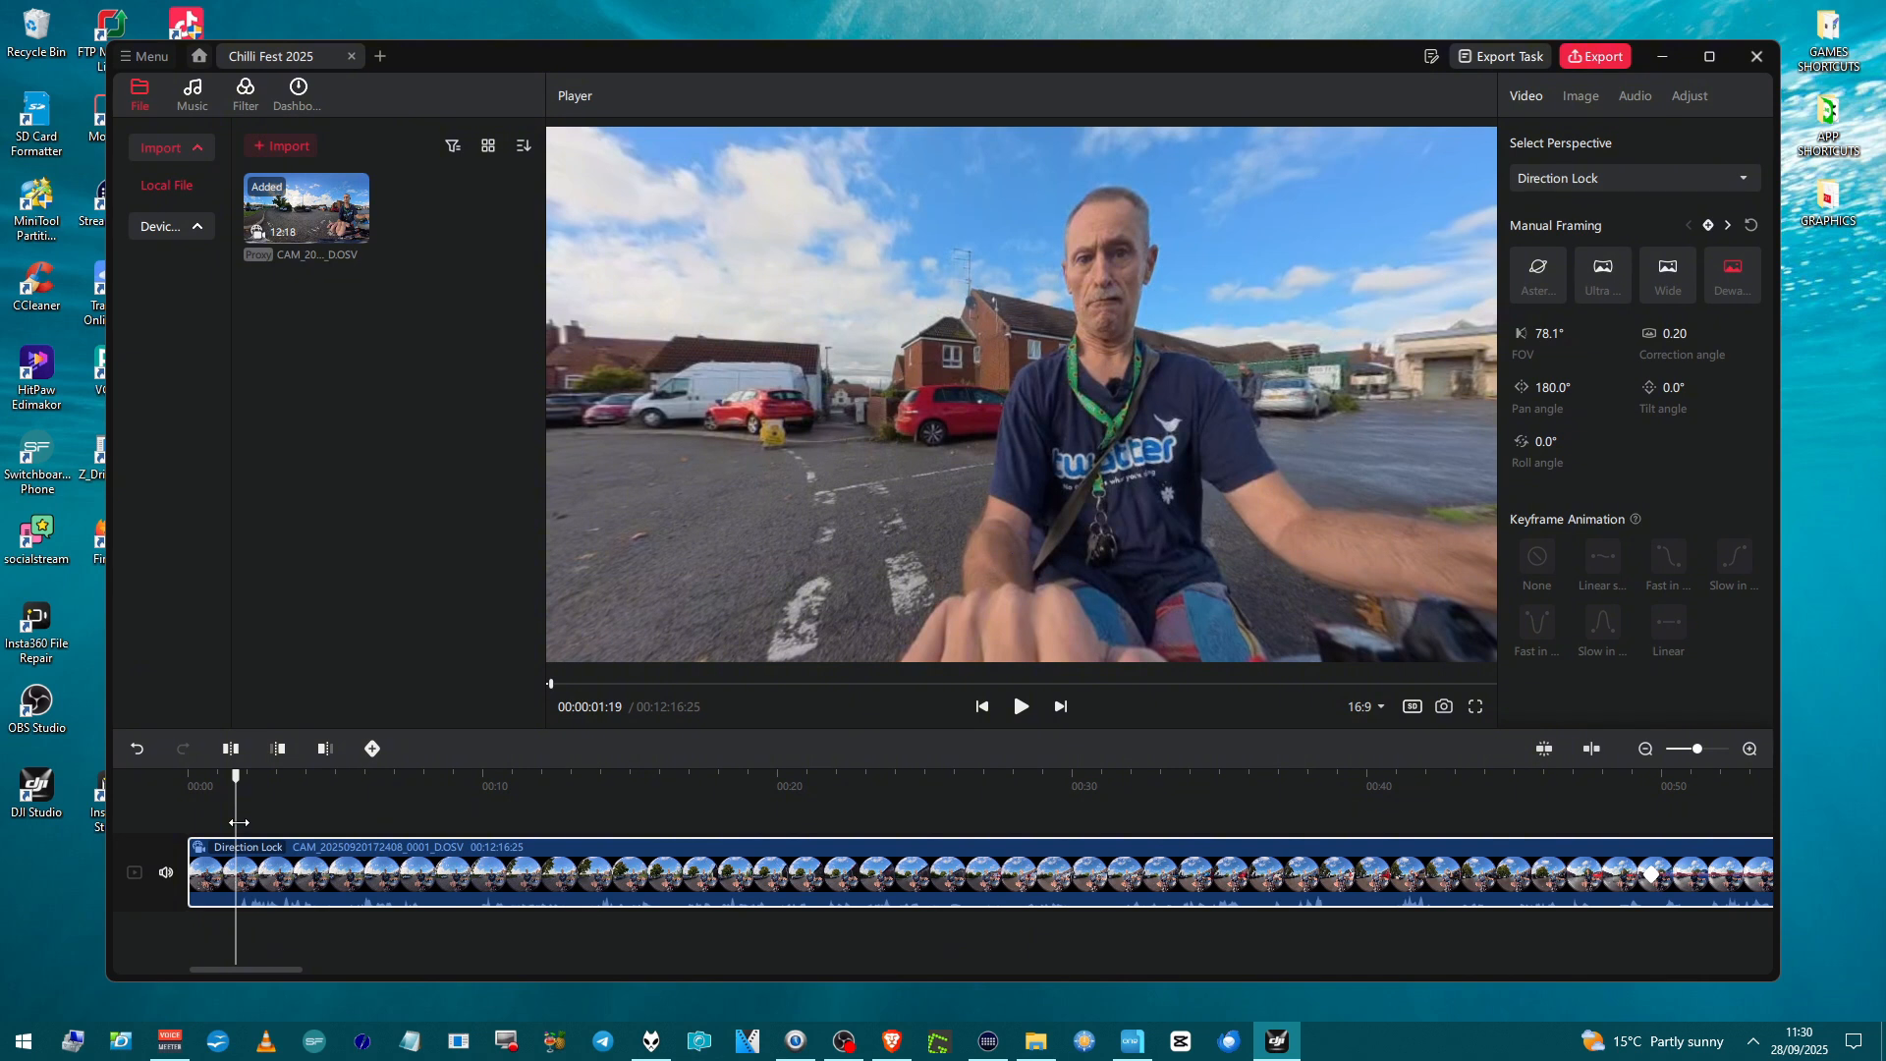
key("k")
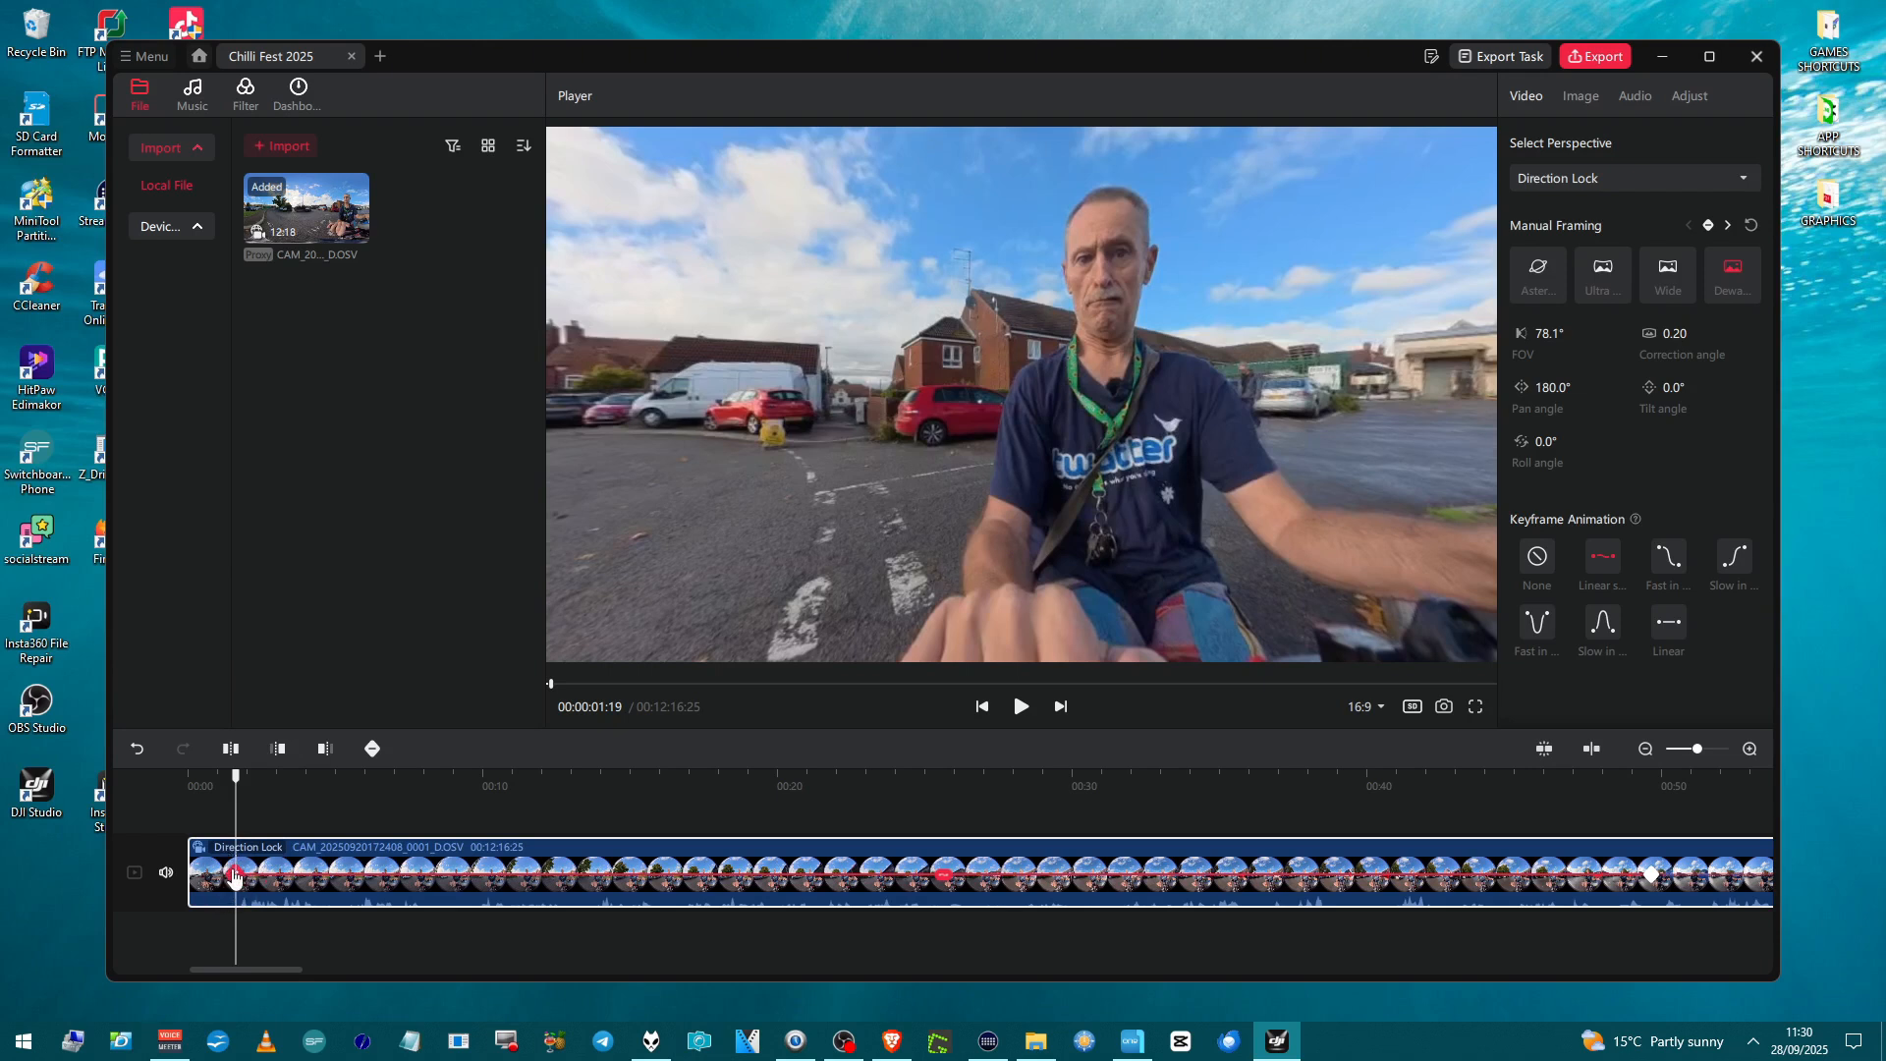
left_click_drag(233, 877, 239, 886)
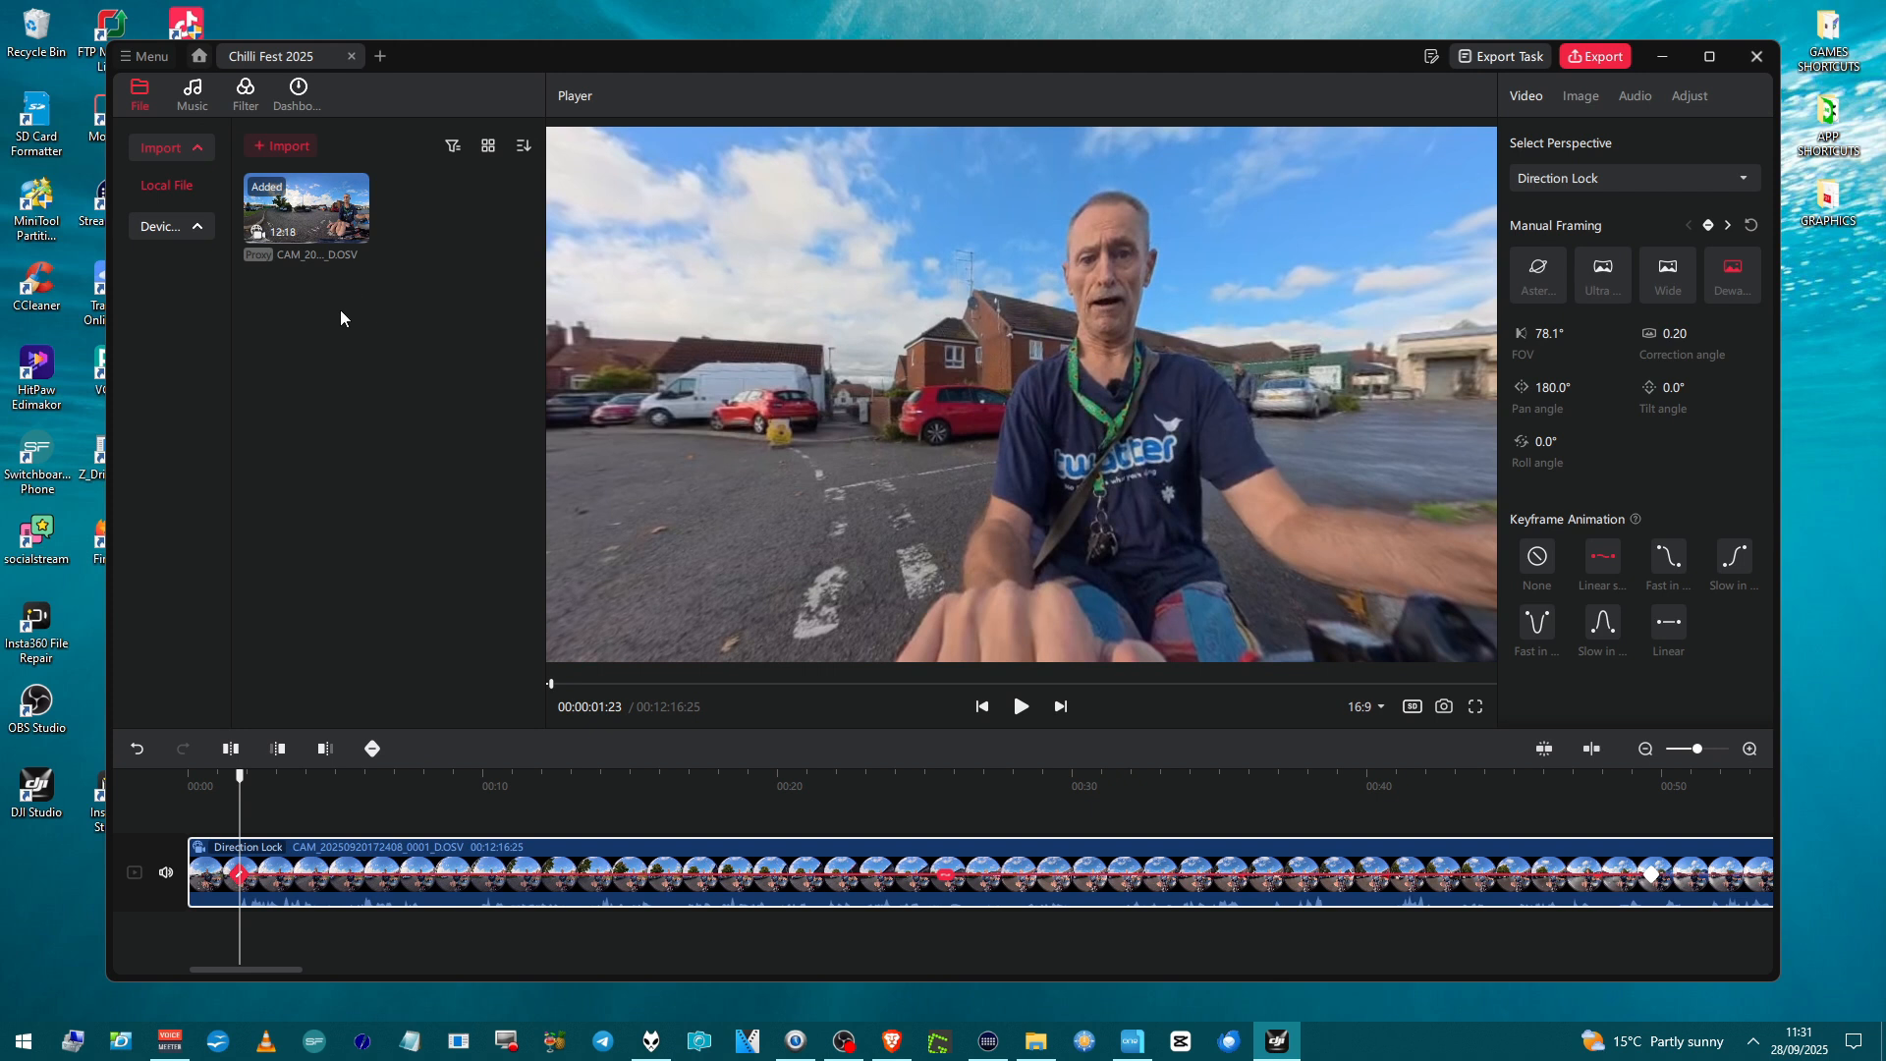
Check which perspective options are available for the clip, keeping Direction Lock
left_click(1569, 183)
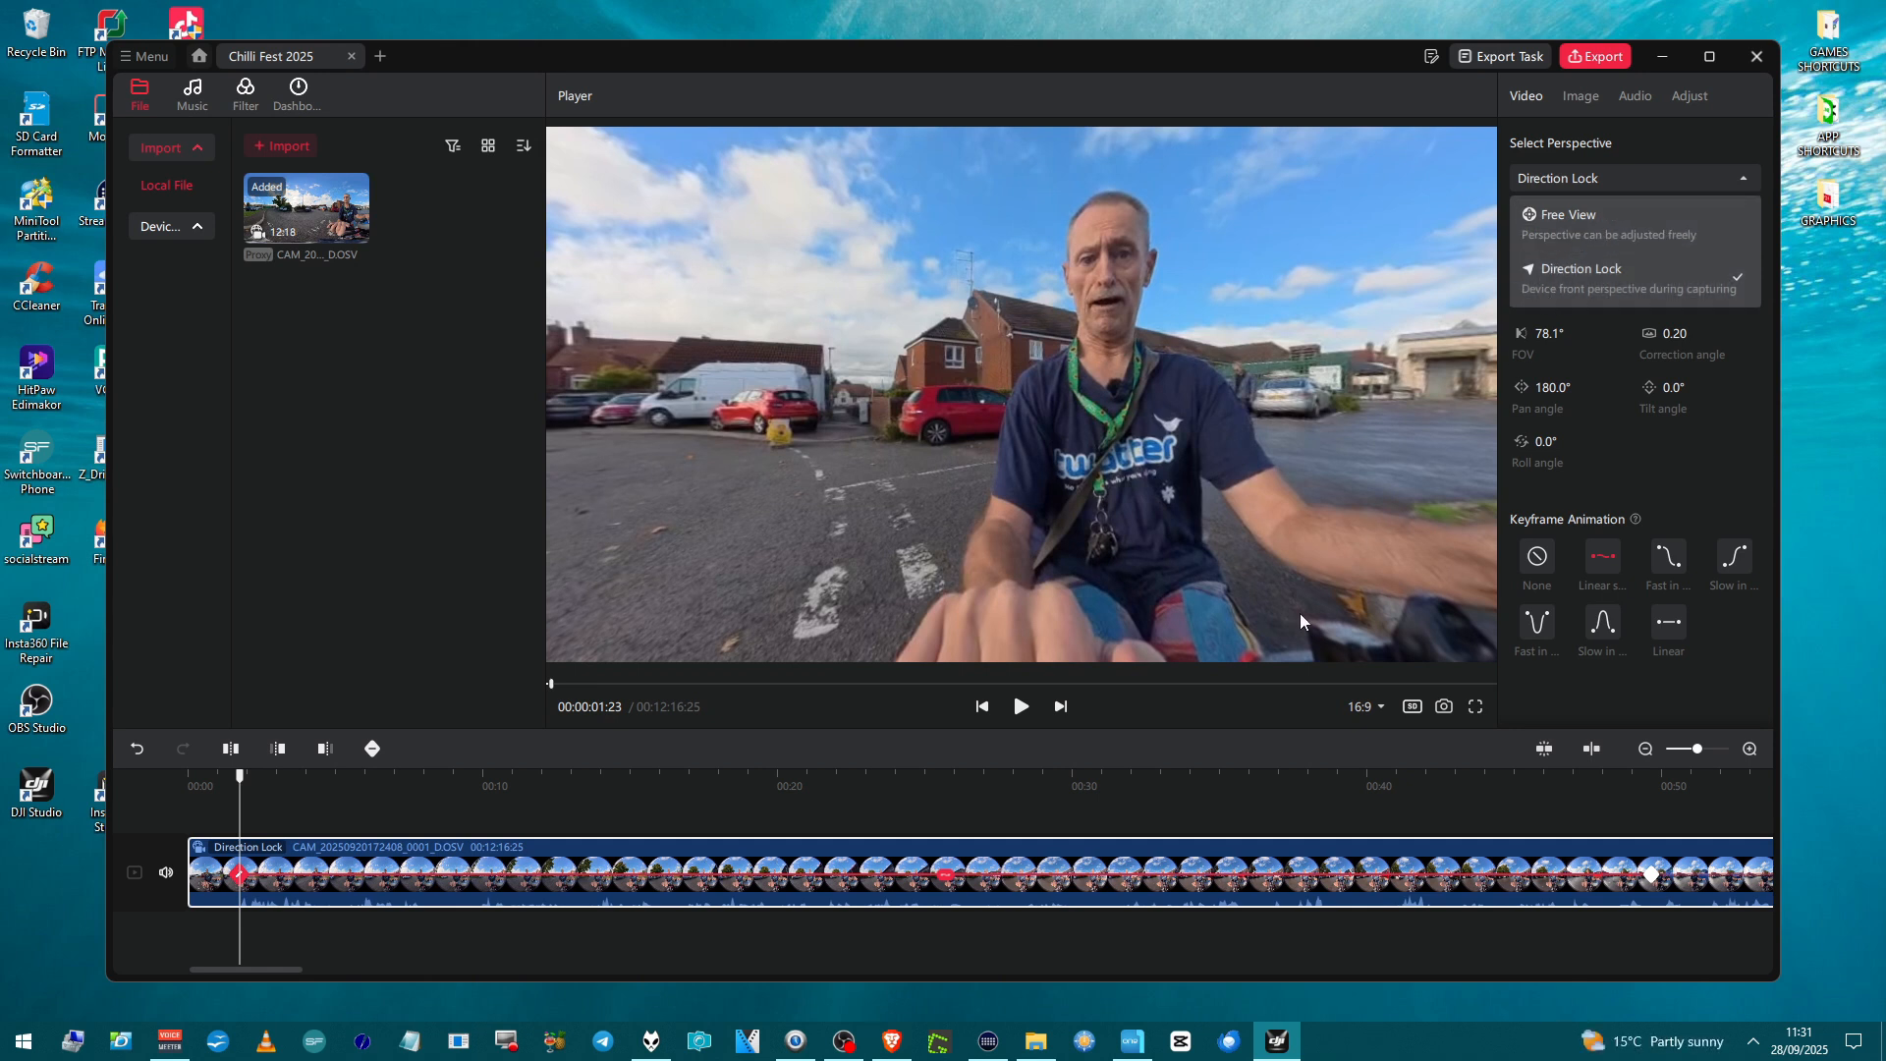
left_click(1115, 716)
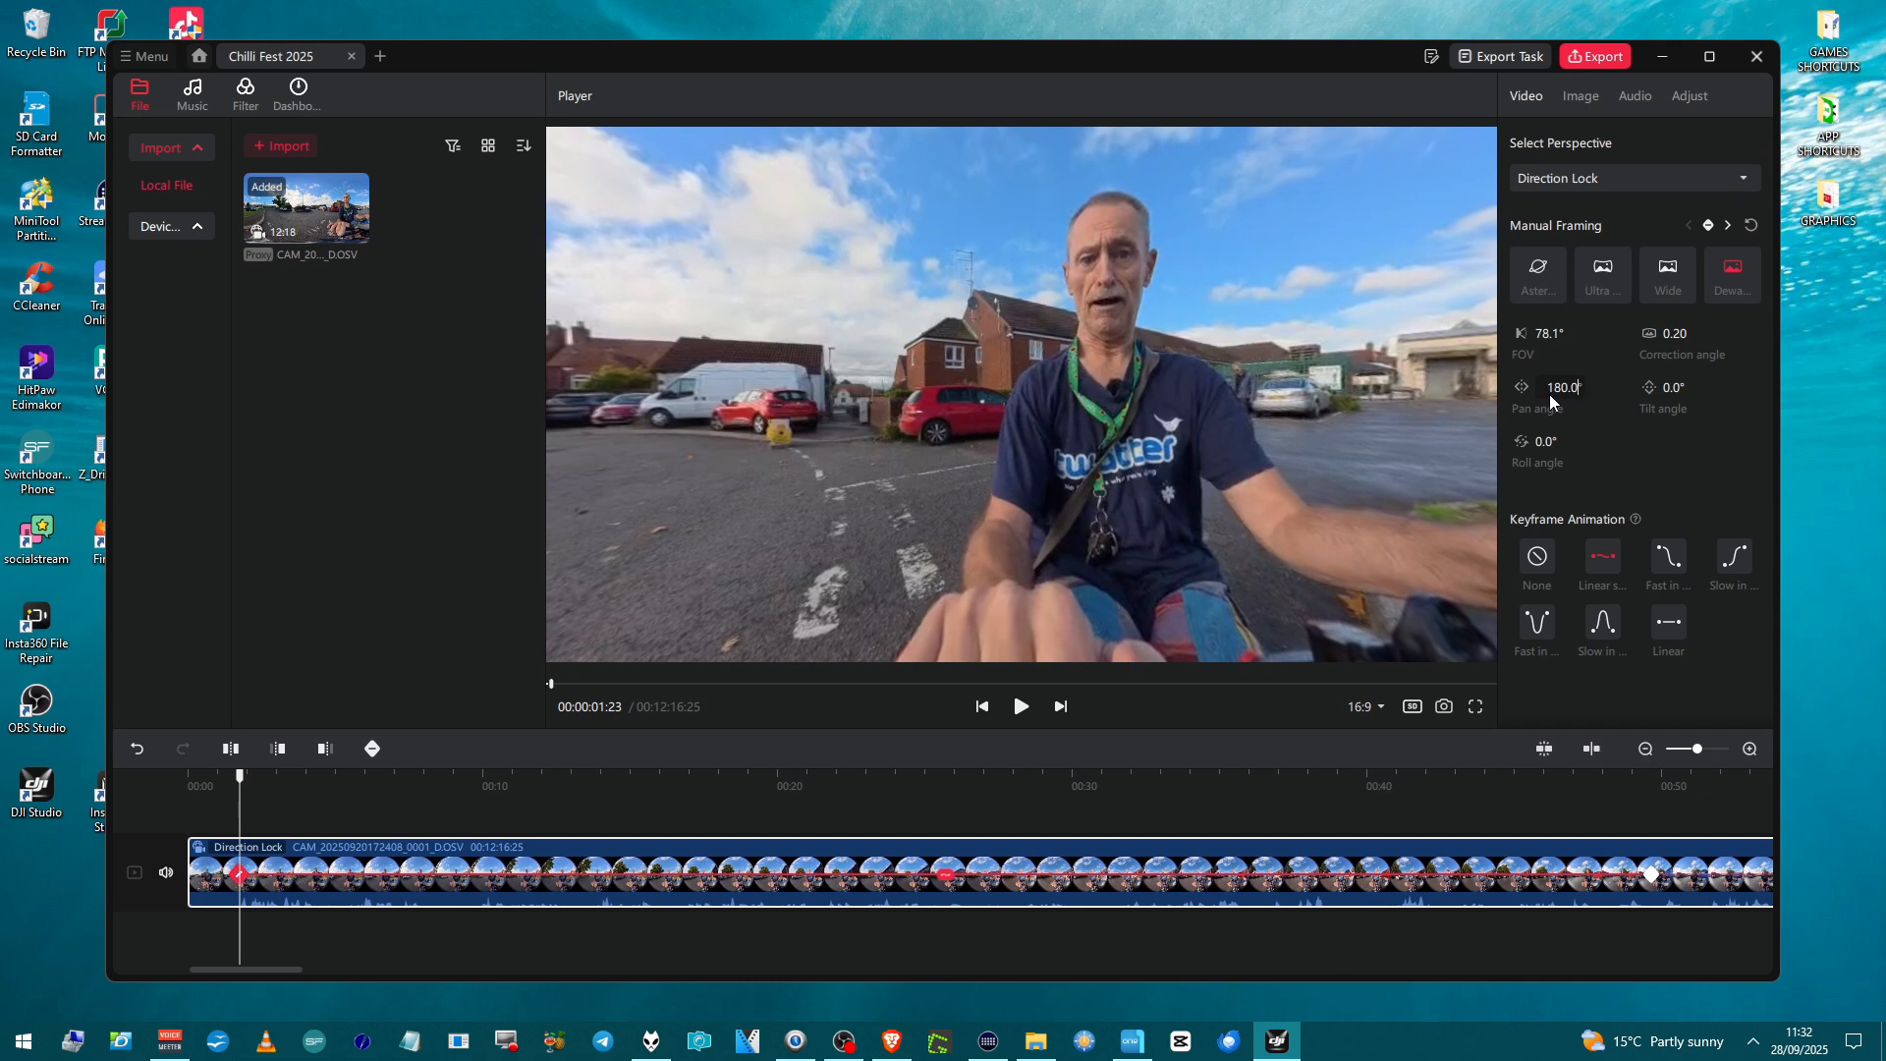
Set the keyframe's pan angle to 0° and back to 180°
type("0")
key("Return")
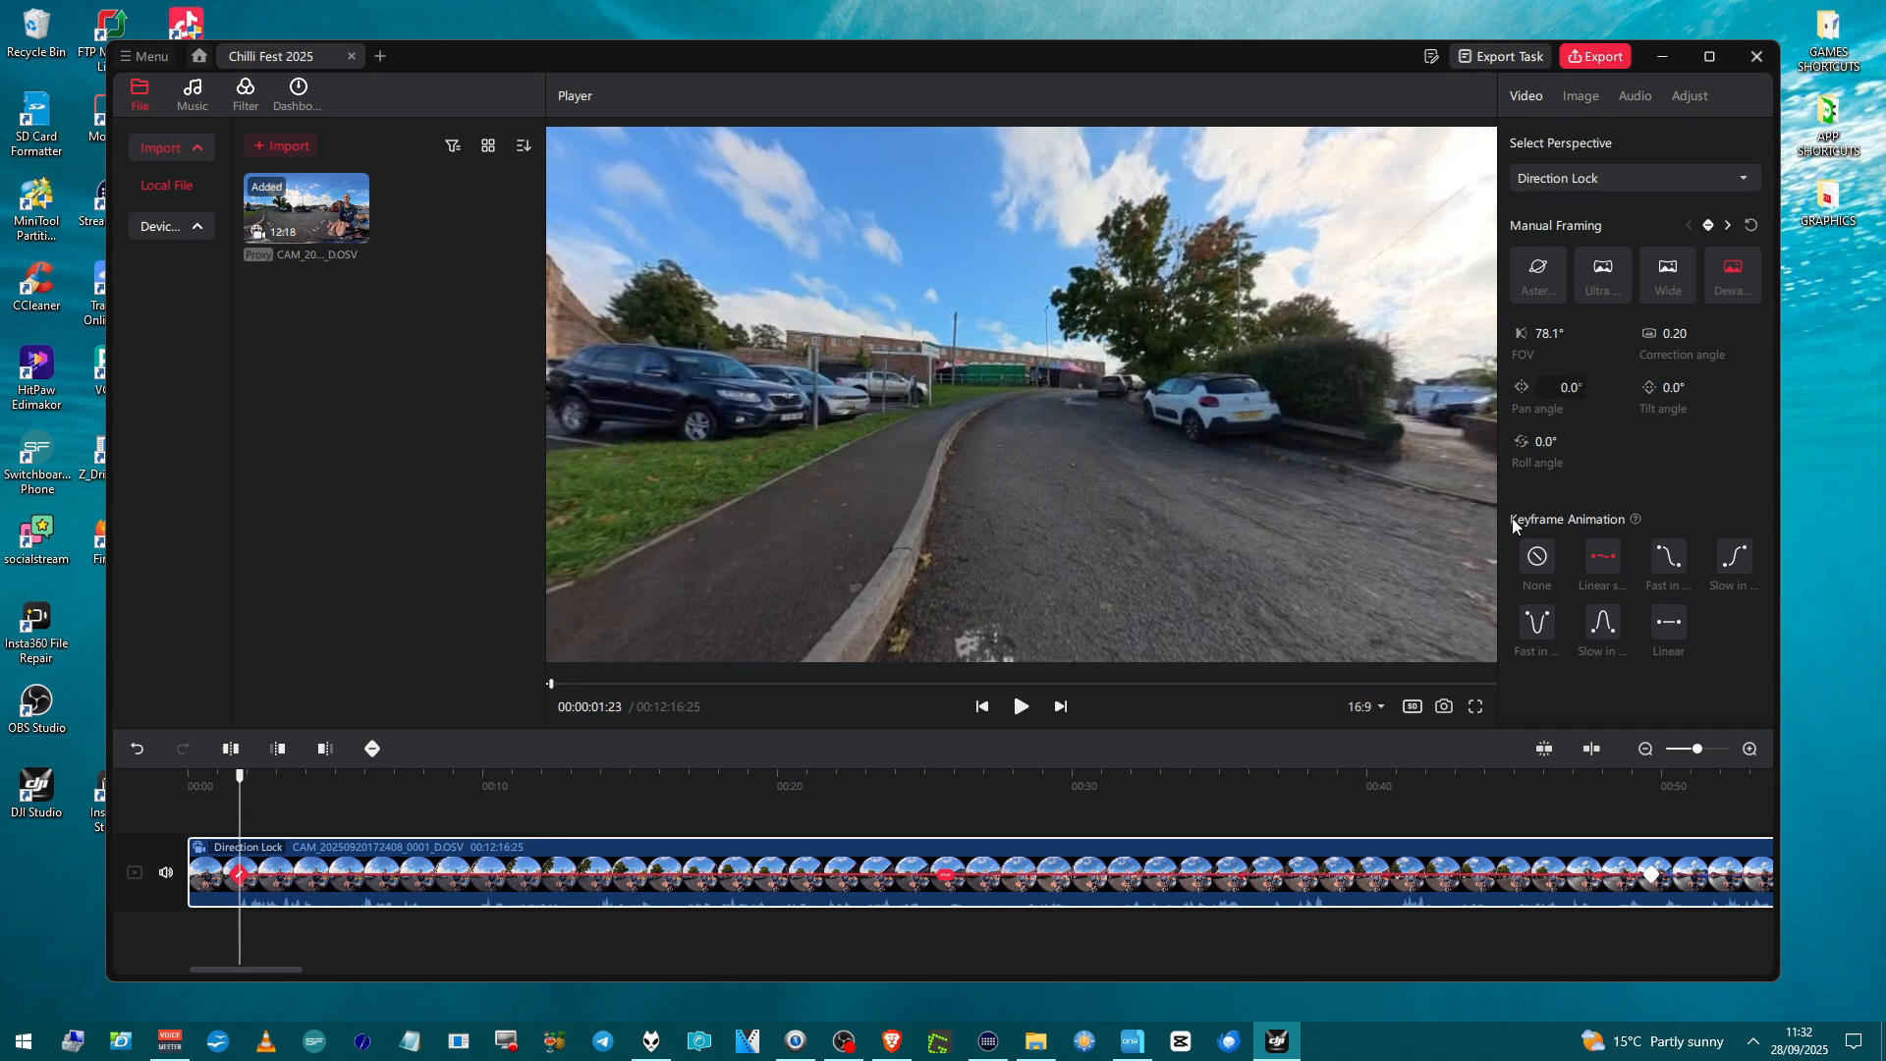
key("Tab")
type("180")
key("Return")
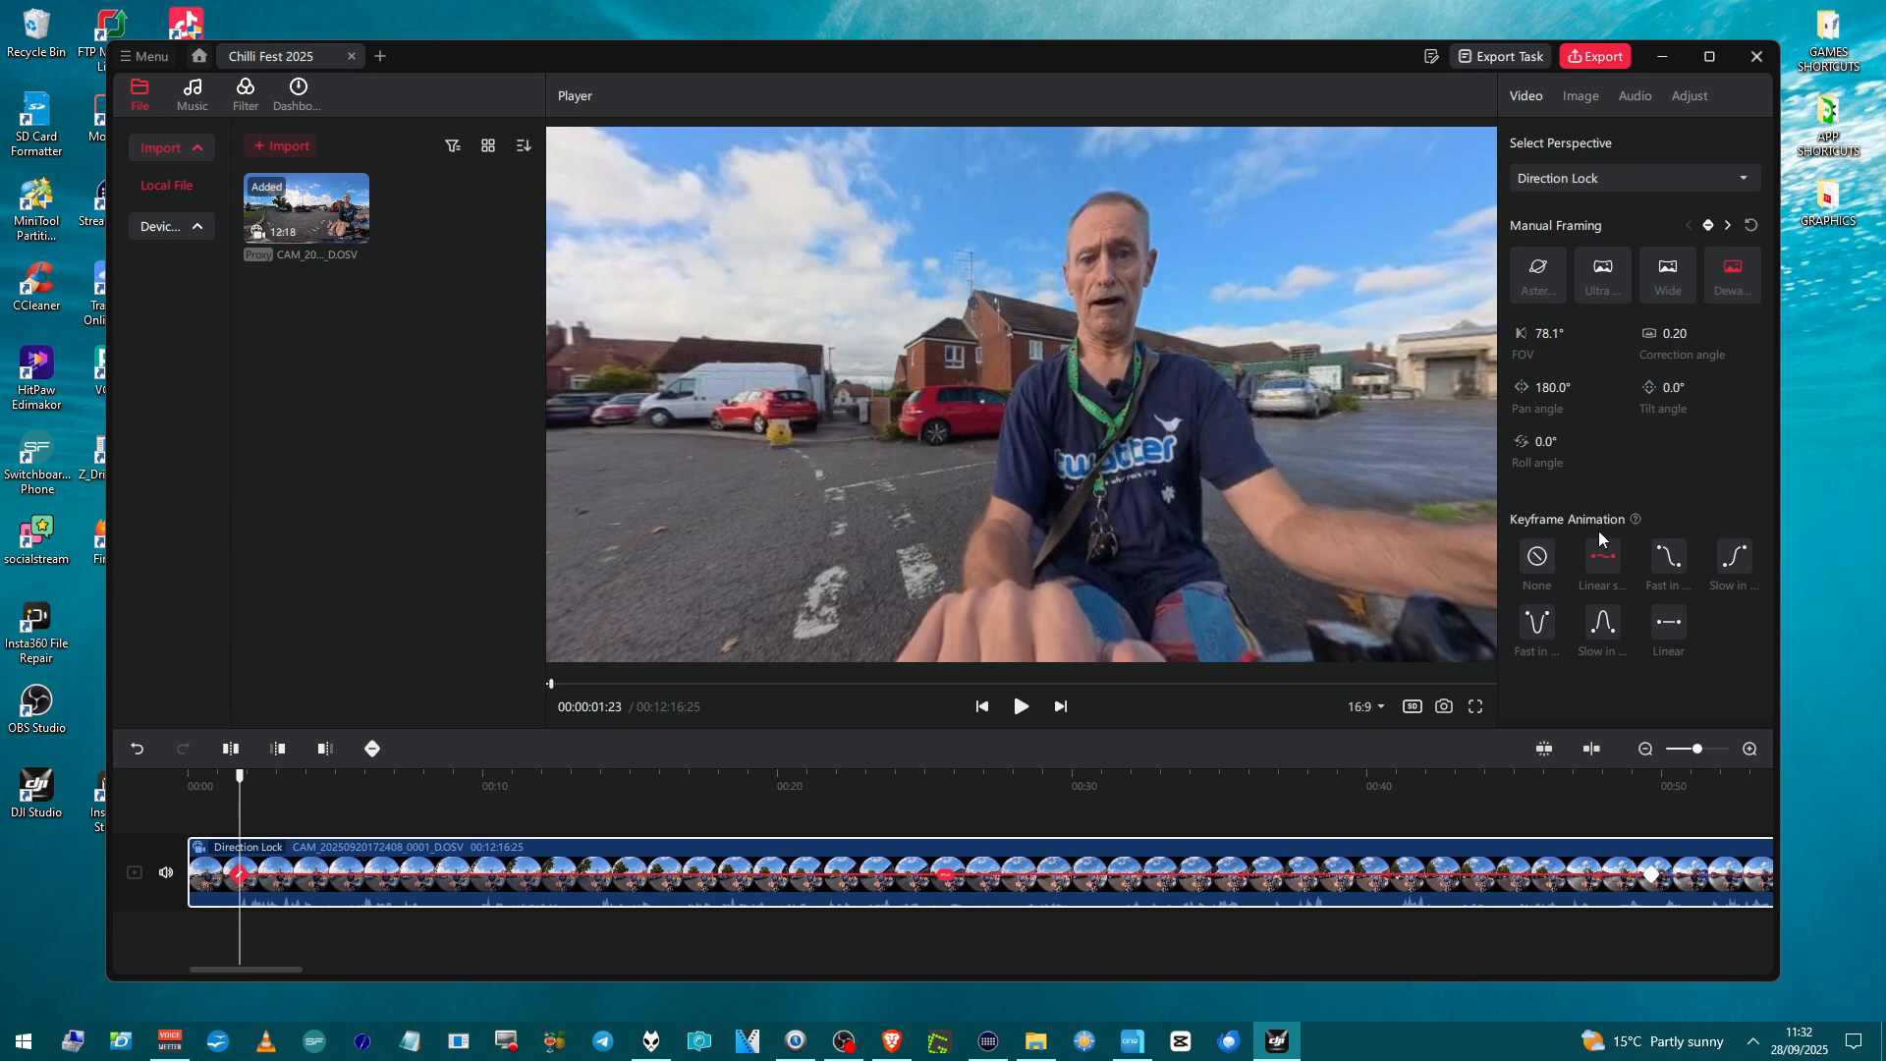
Set the keyframe animation to None and back to the first linear option
left_click(1538, 560)
left_click(1603, 556)
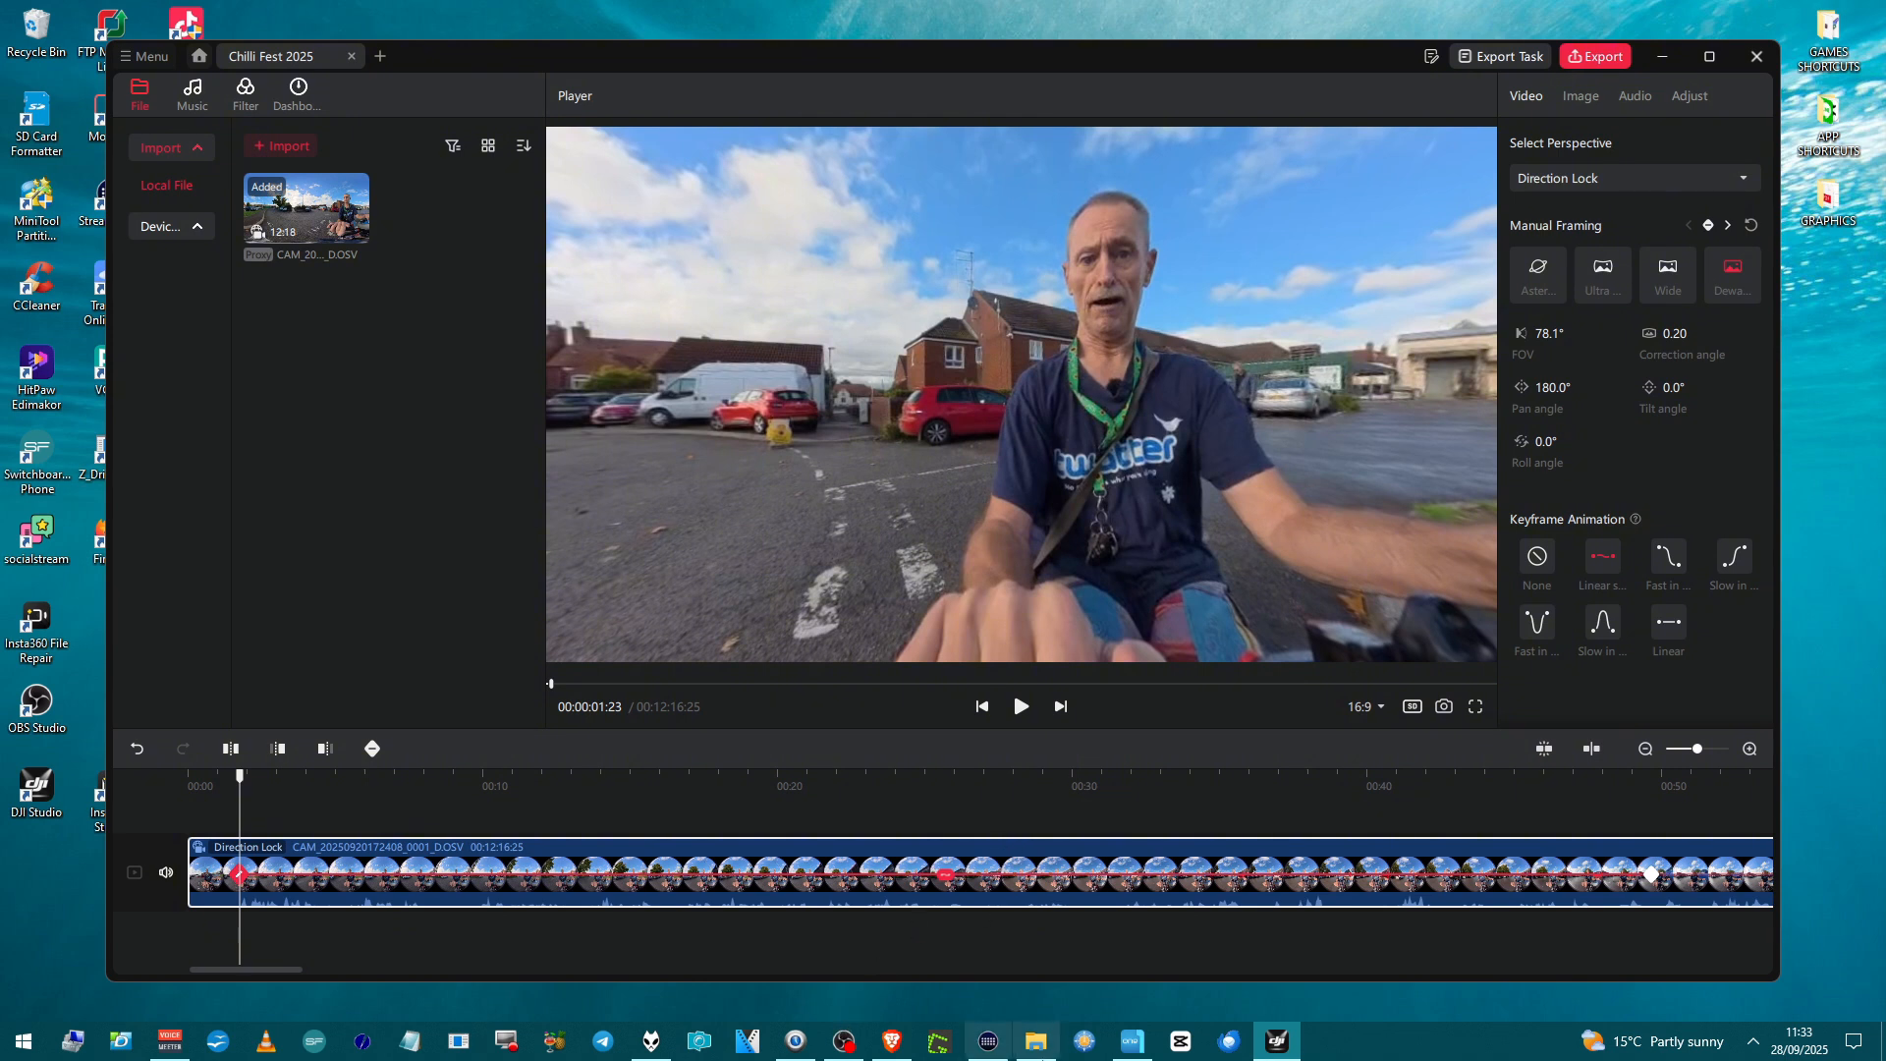
Switch to Stream Deck and examine the three hotkey actions inside the purple Insta360 Studio ZERO key
left_click(988, 1043)
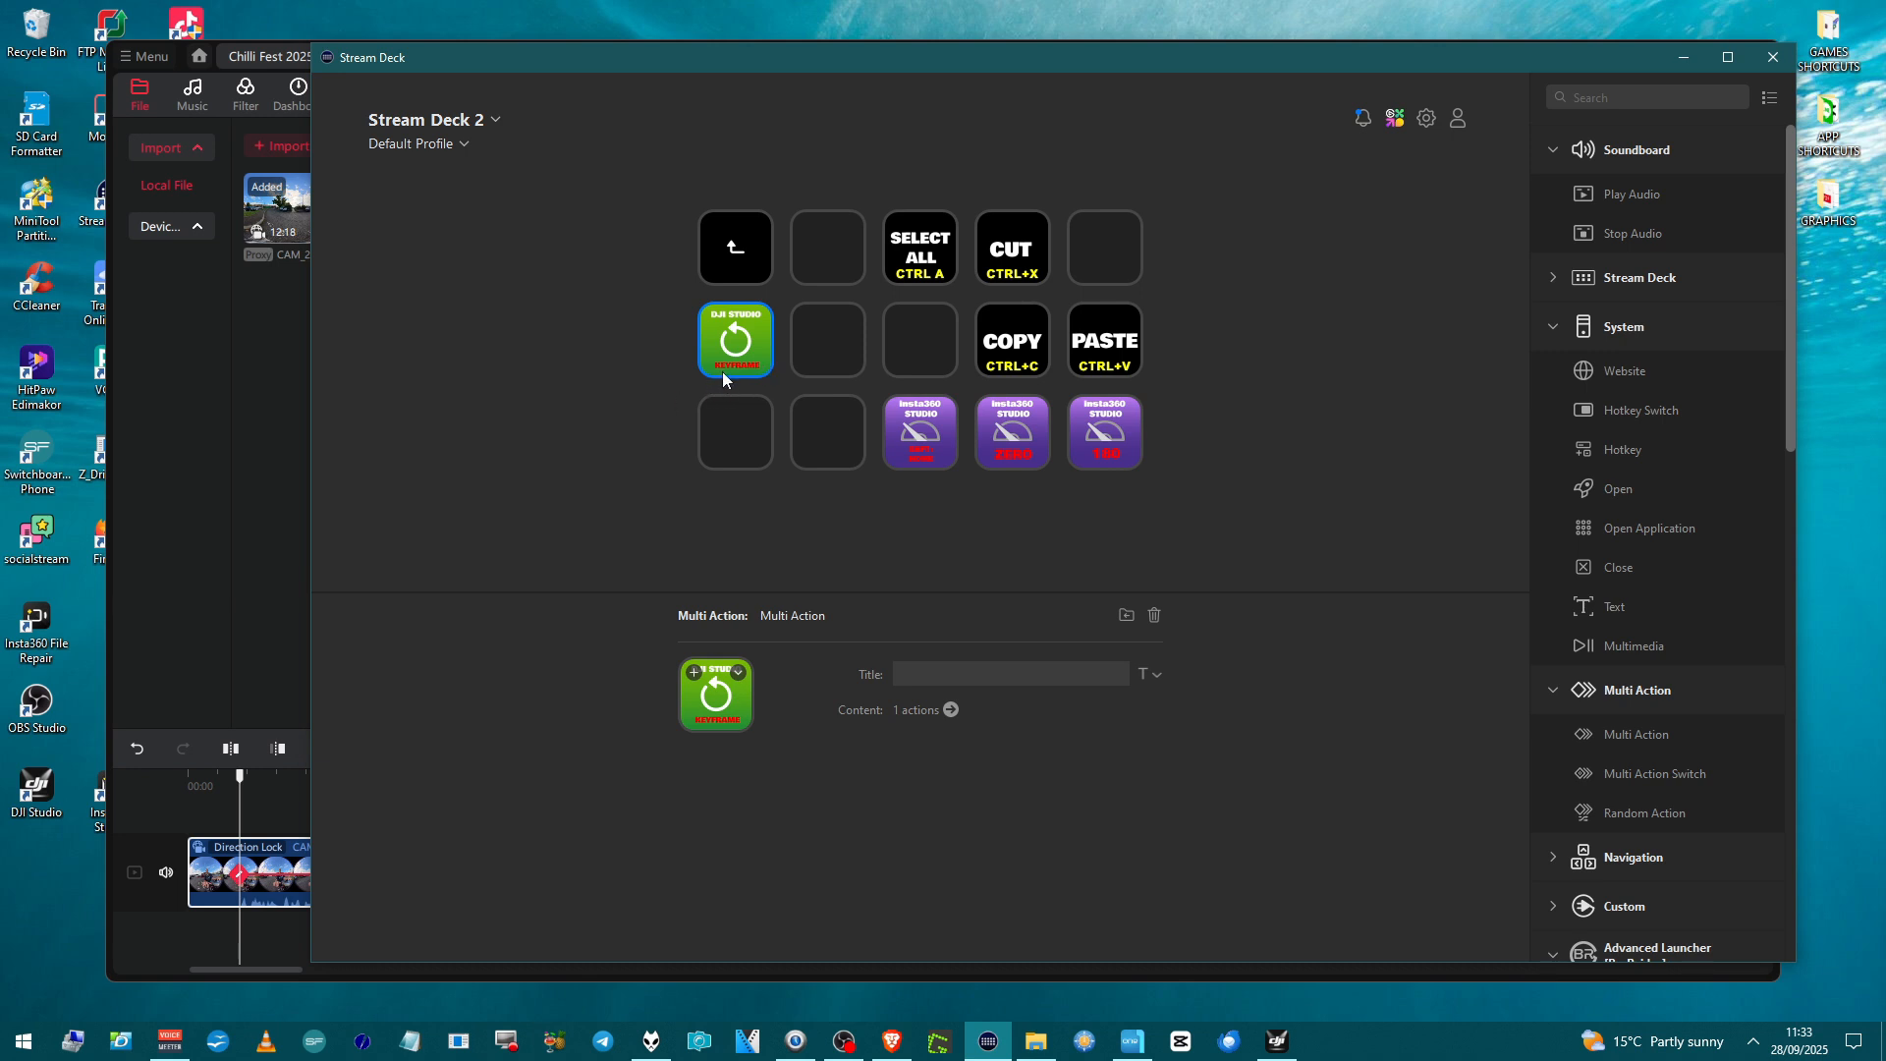
left_click(994, 439)
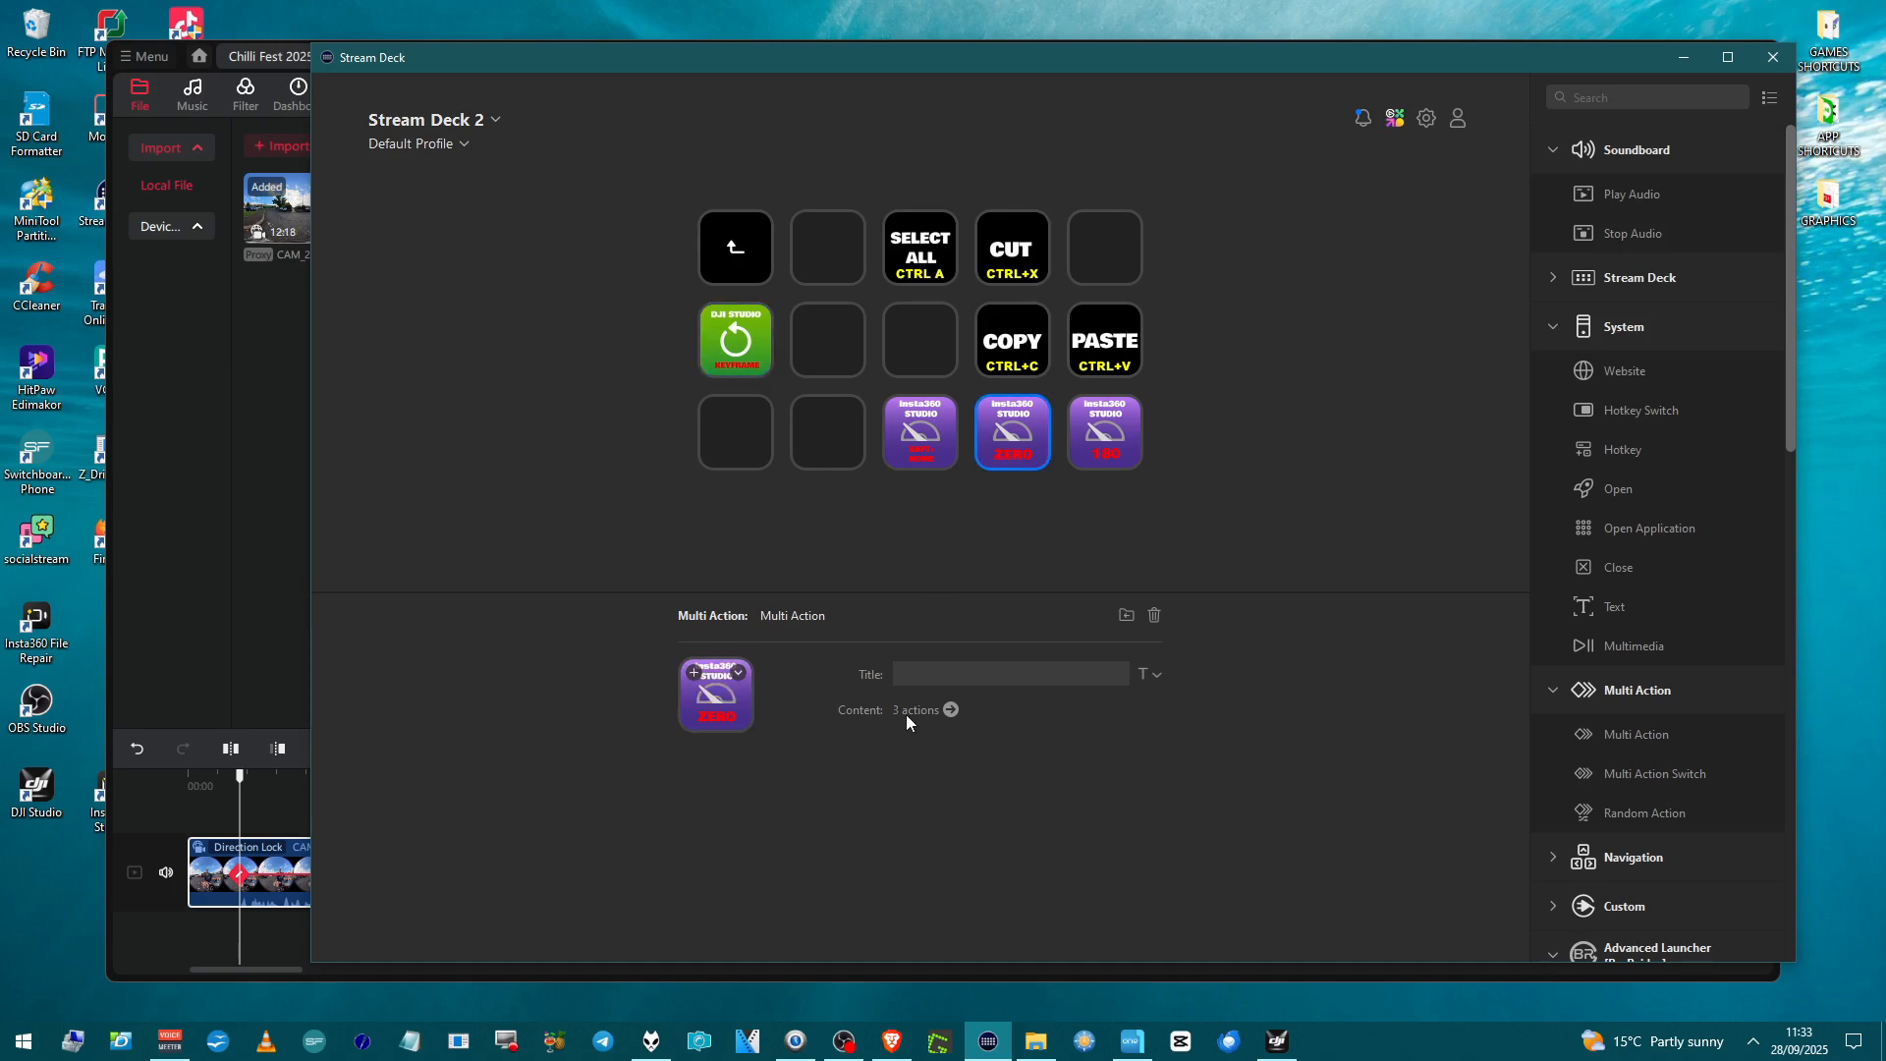
left_click(949, 709)
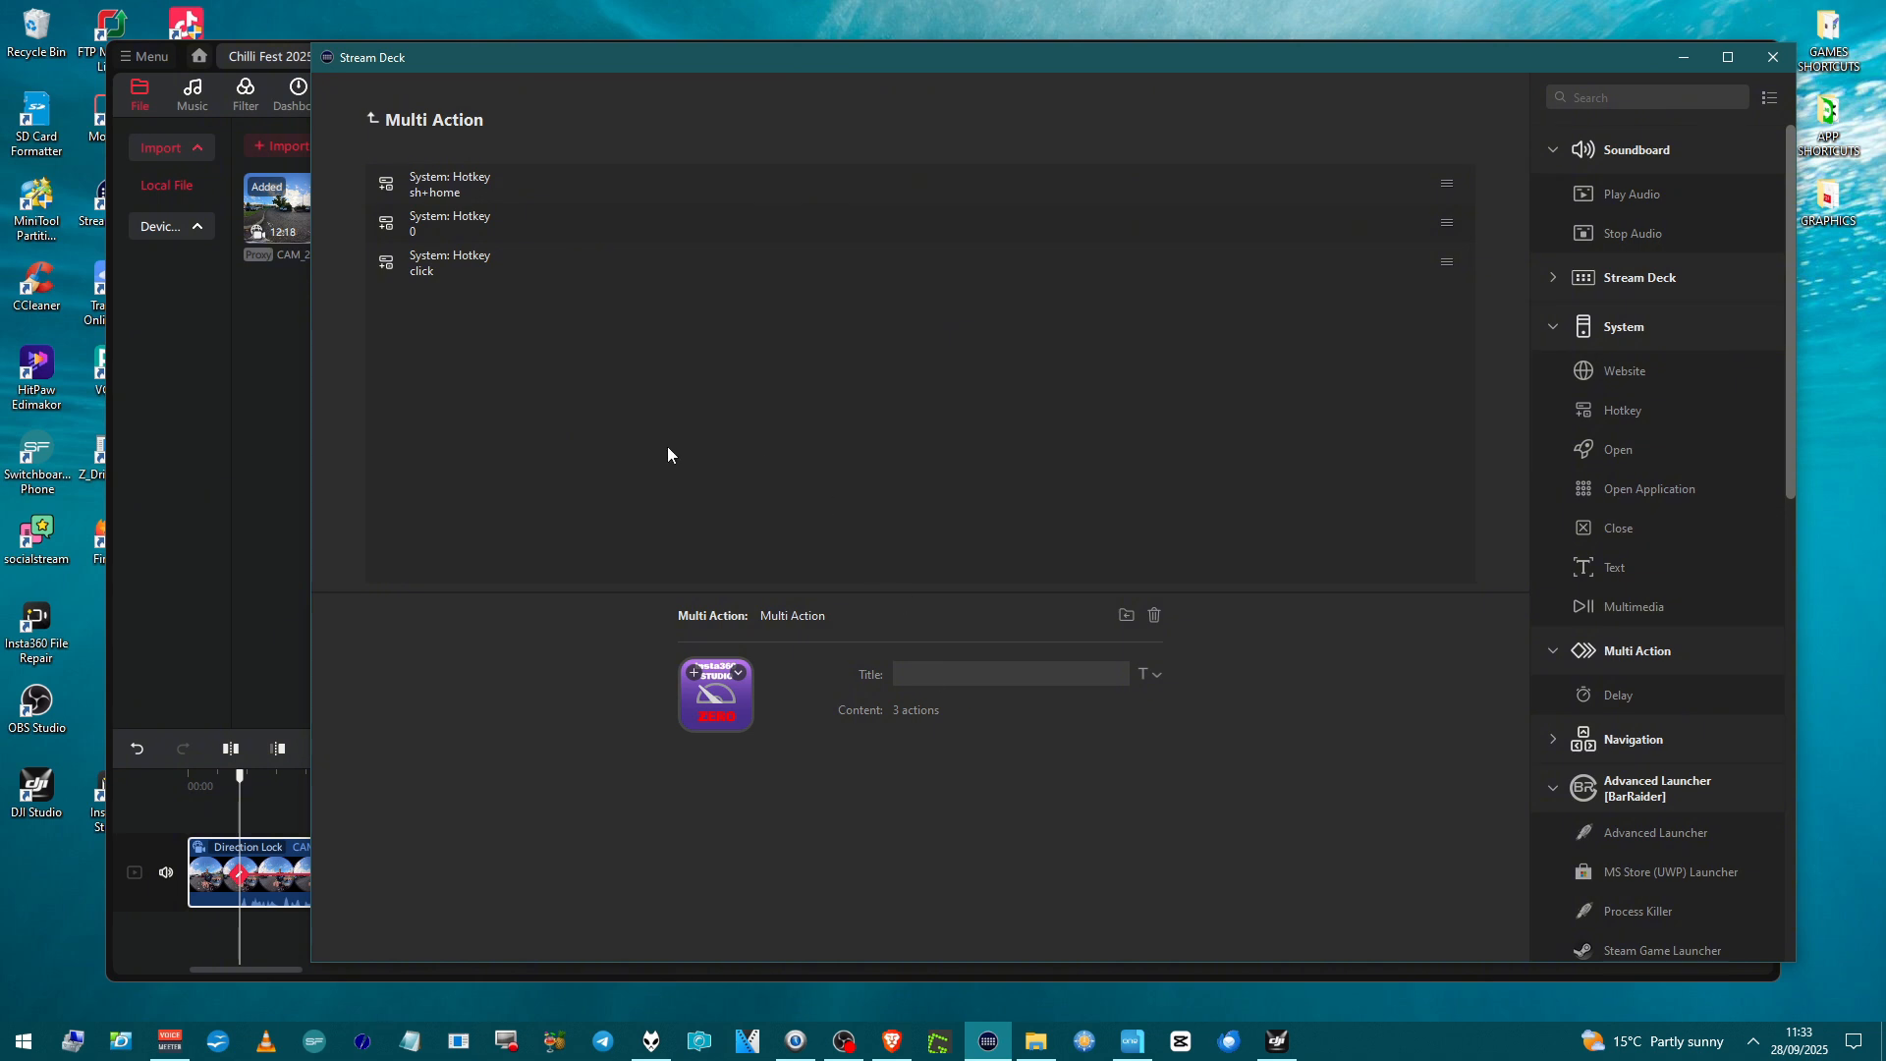
left_click(536, 183)
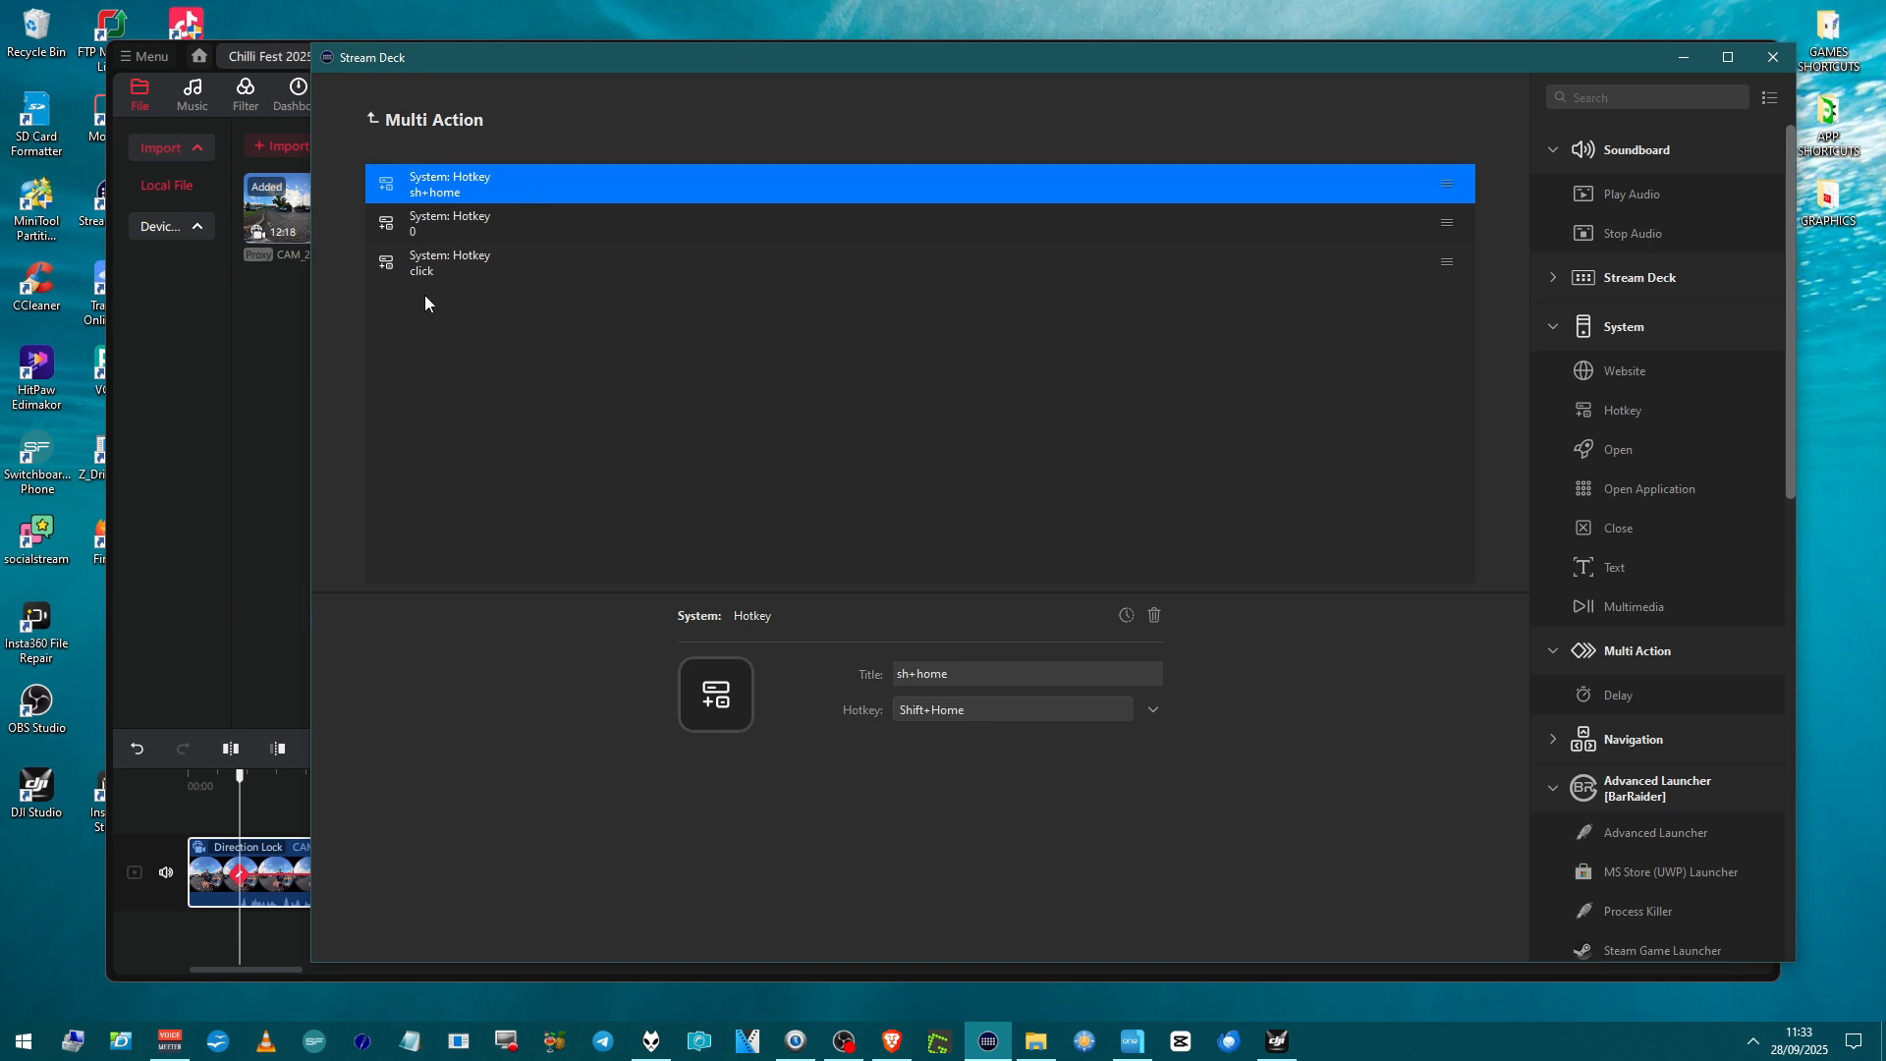
left_click(508, 222)
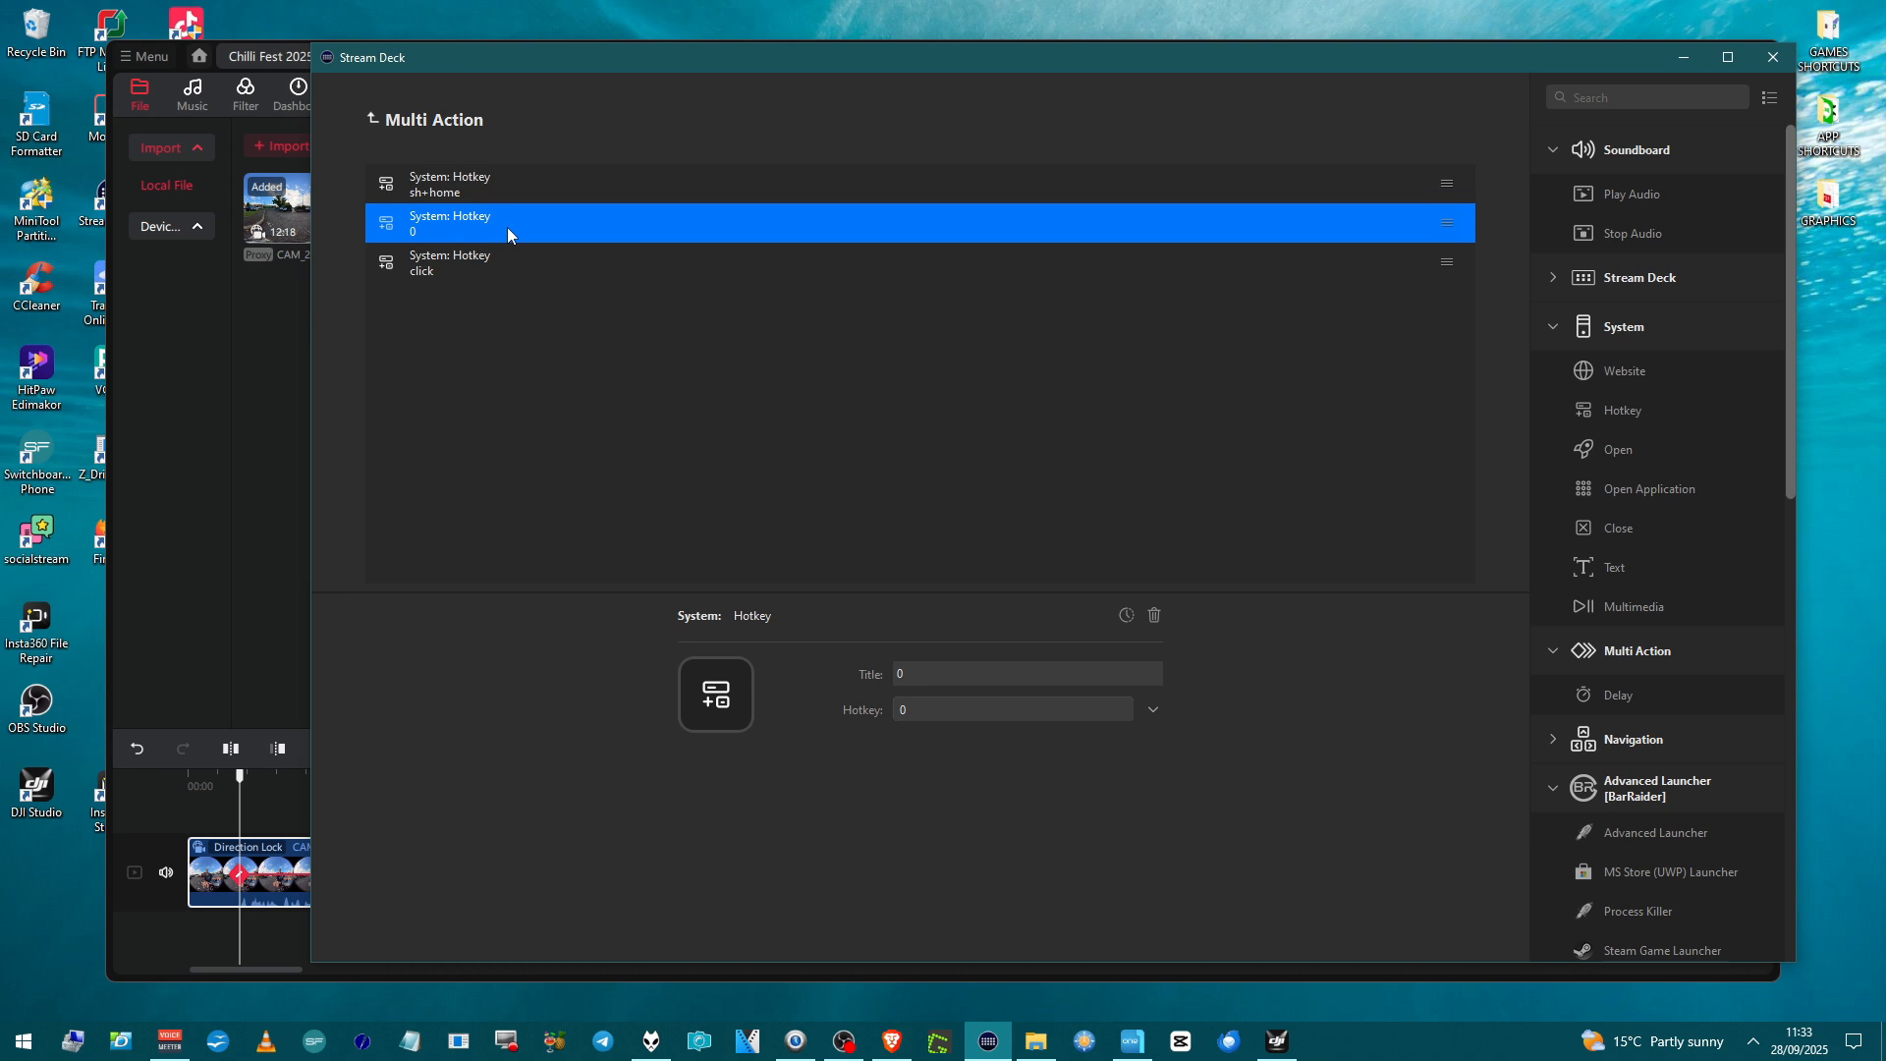
left_click(505, 270)
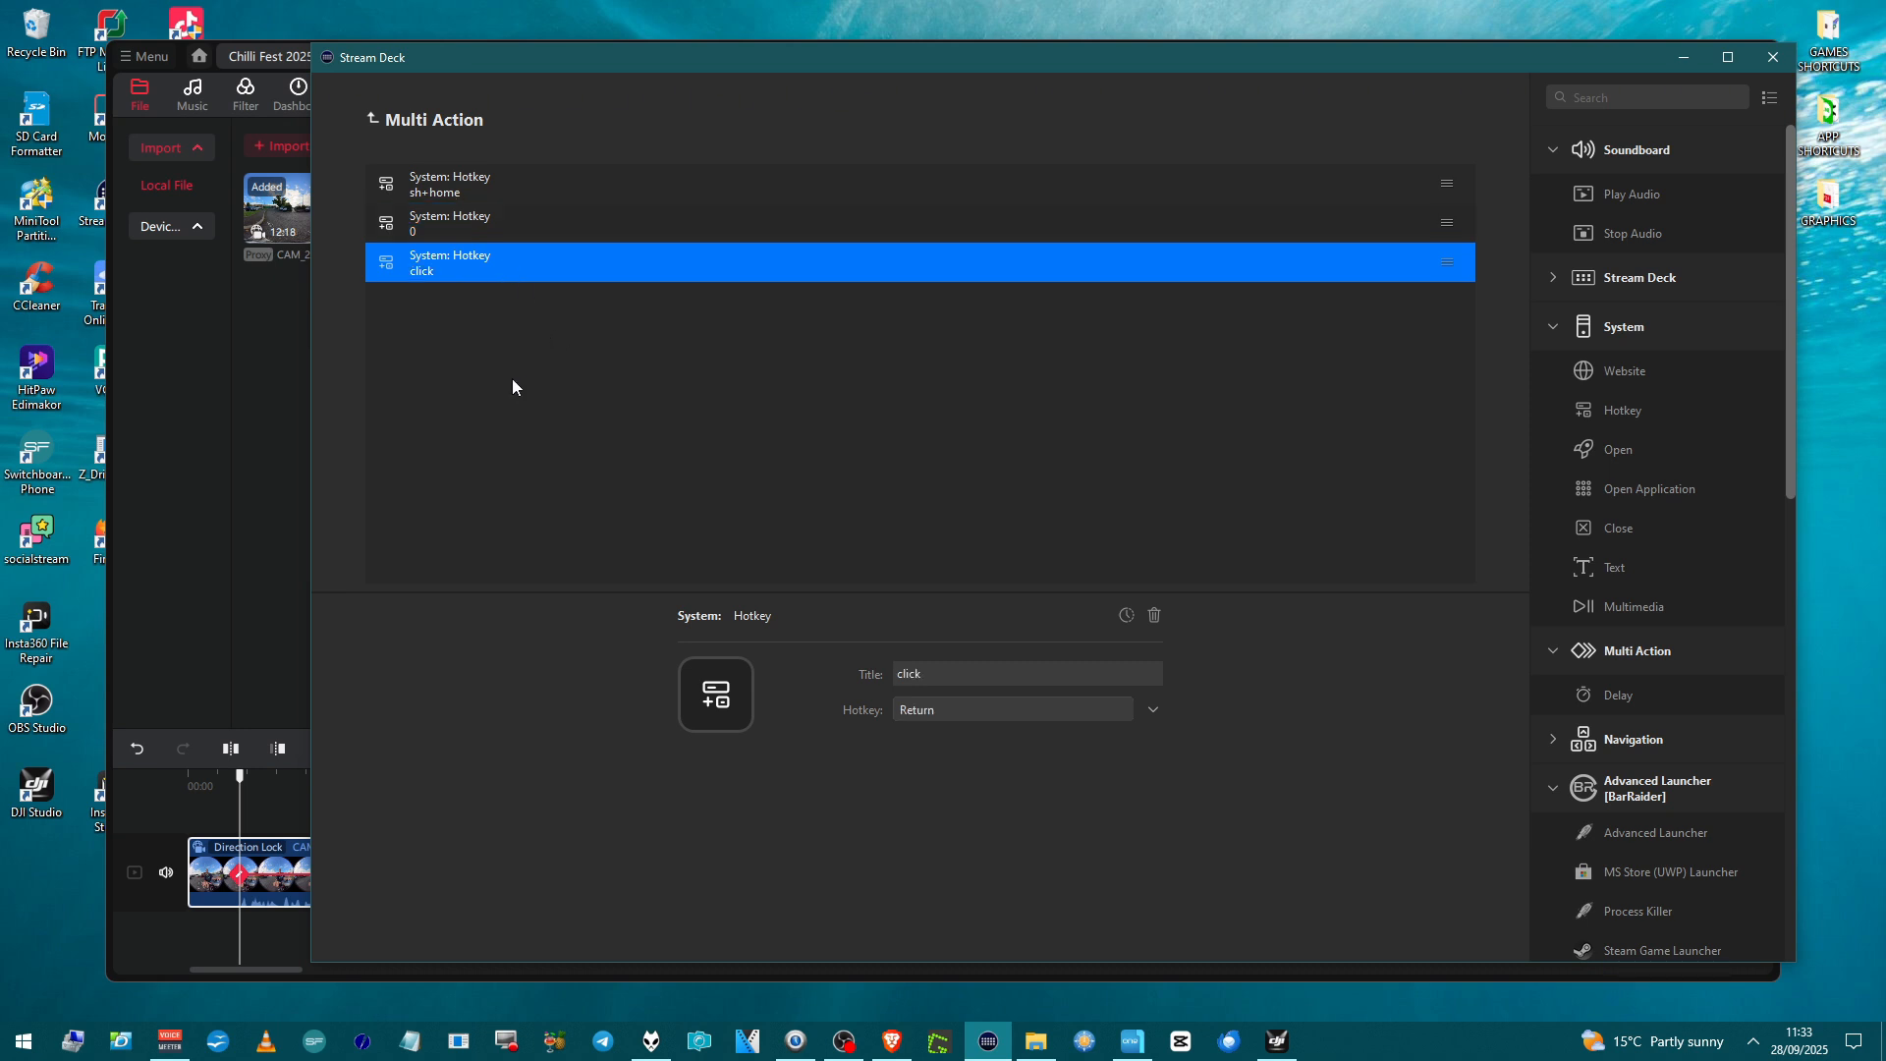
left_click(432, 119)
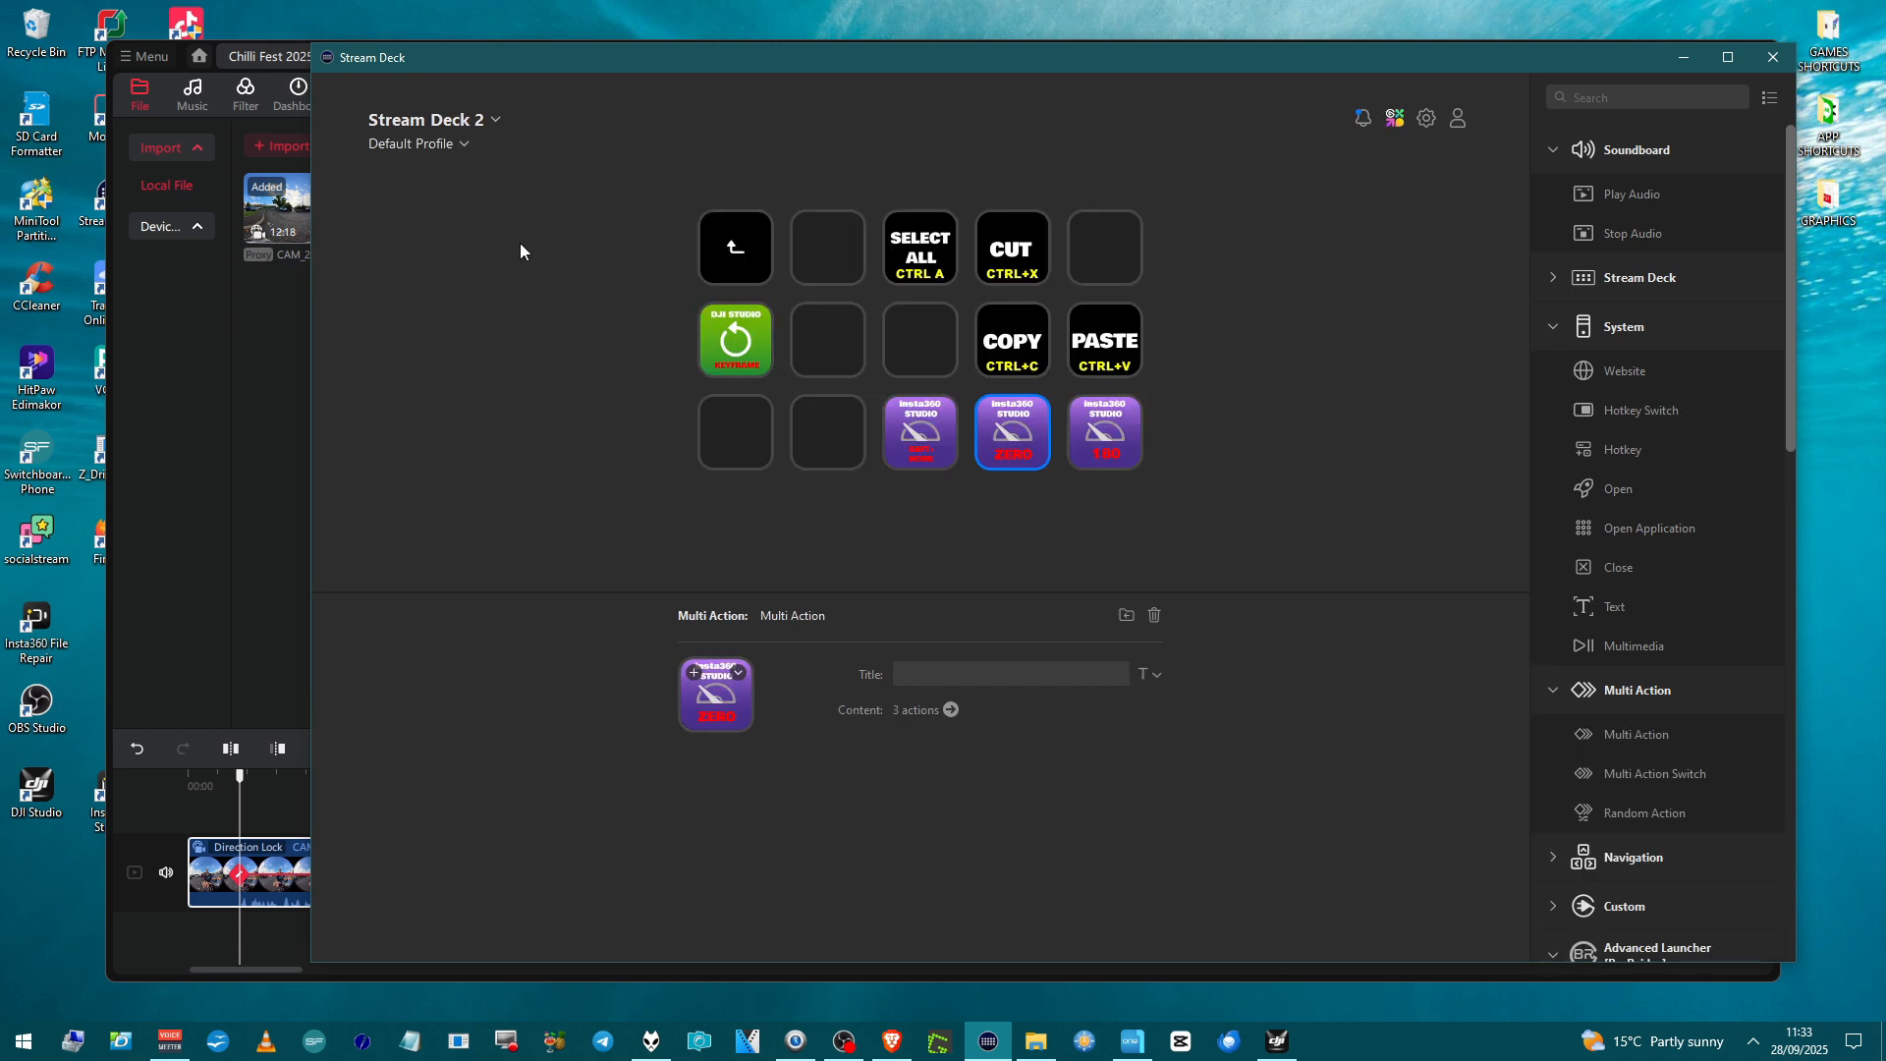
Examine the Shift+Home, text and Return actions inside the purple Insta360 Studio 180 key, and return to the key grid
left_click(1076, 434)
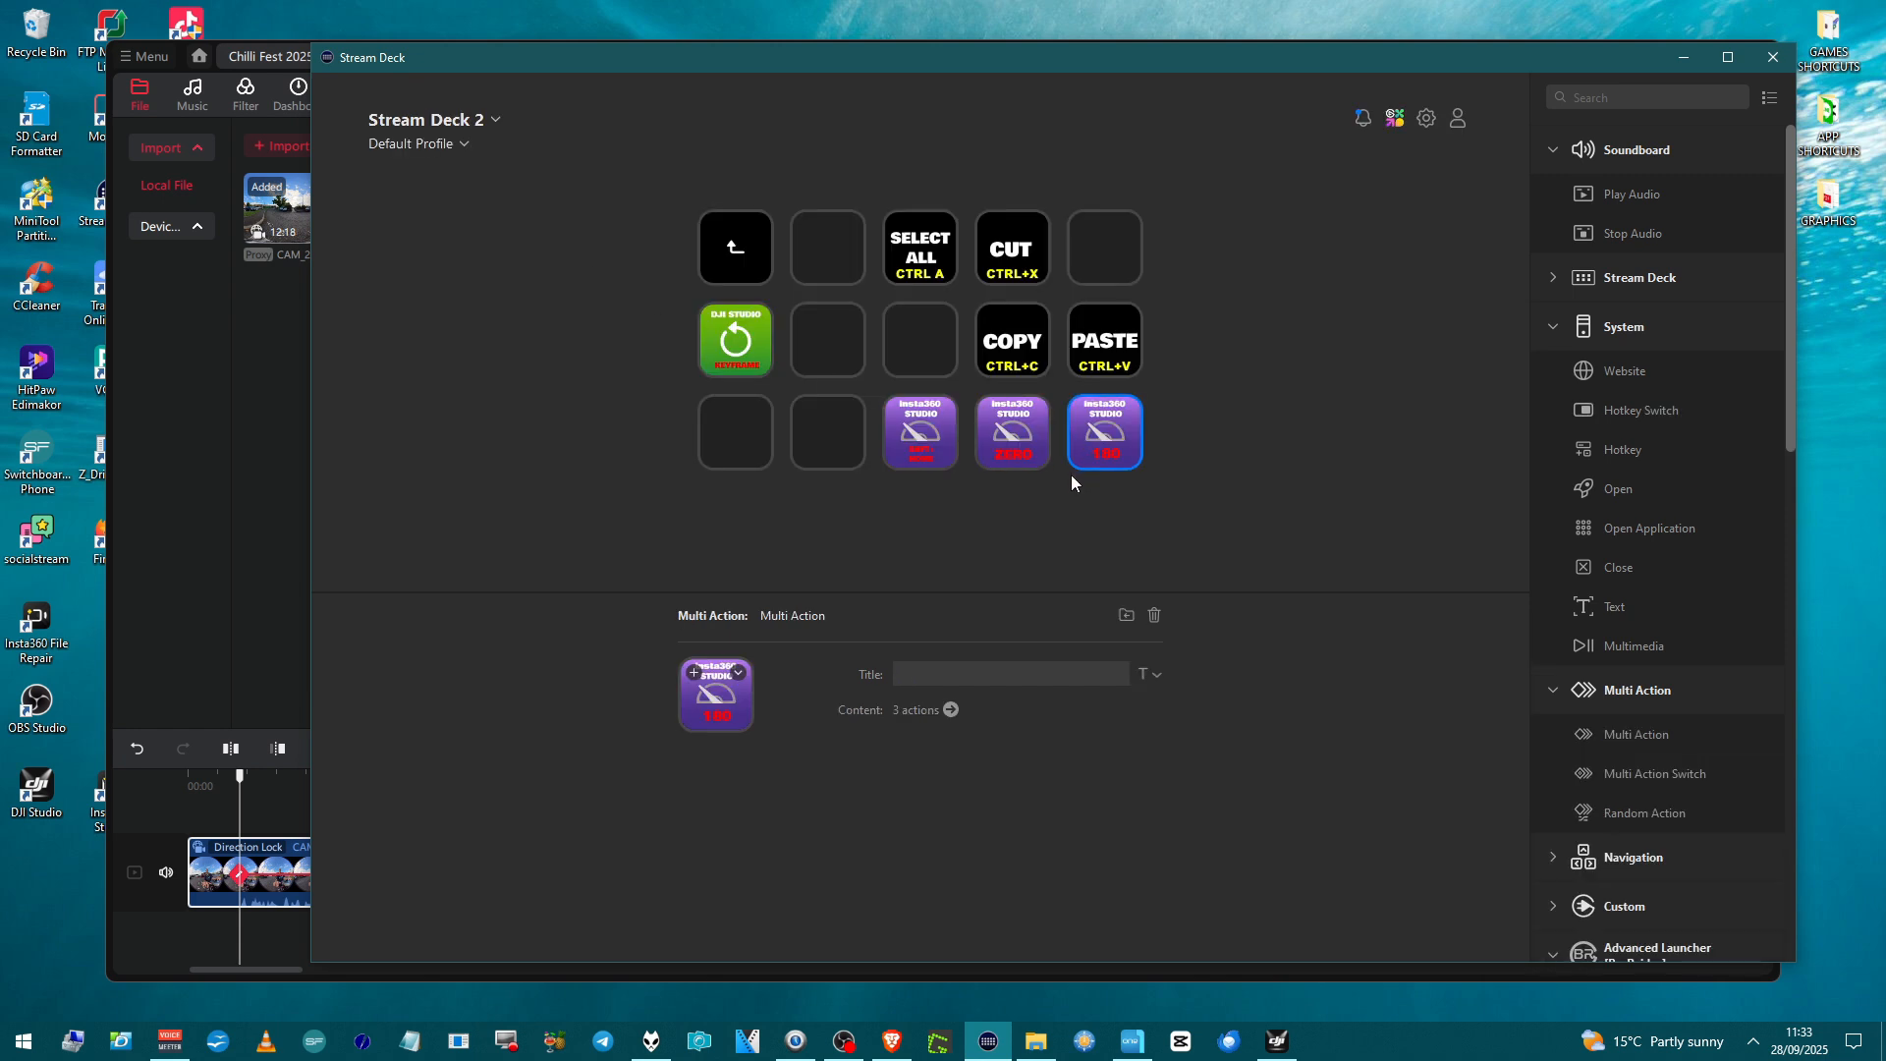
left_click(950, 710)
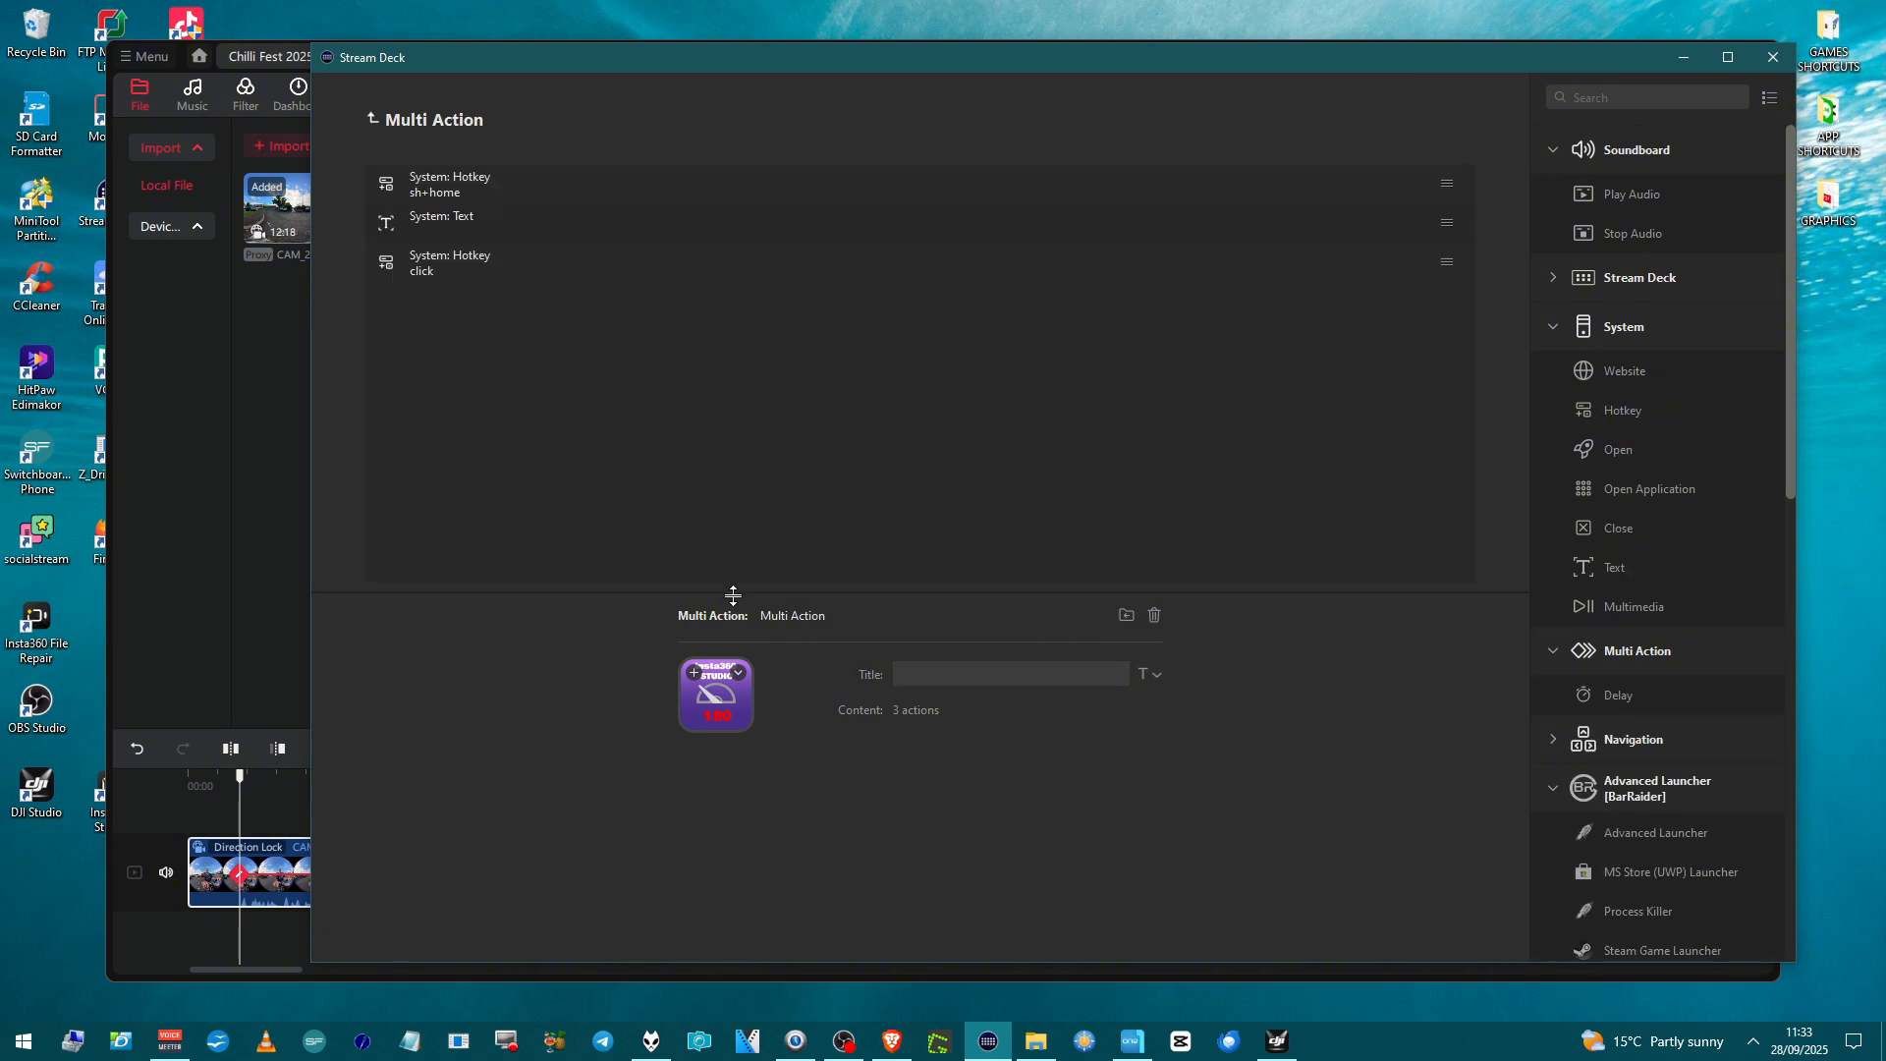
left_click(544, 187)
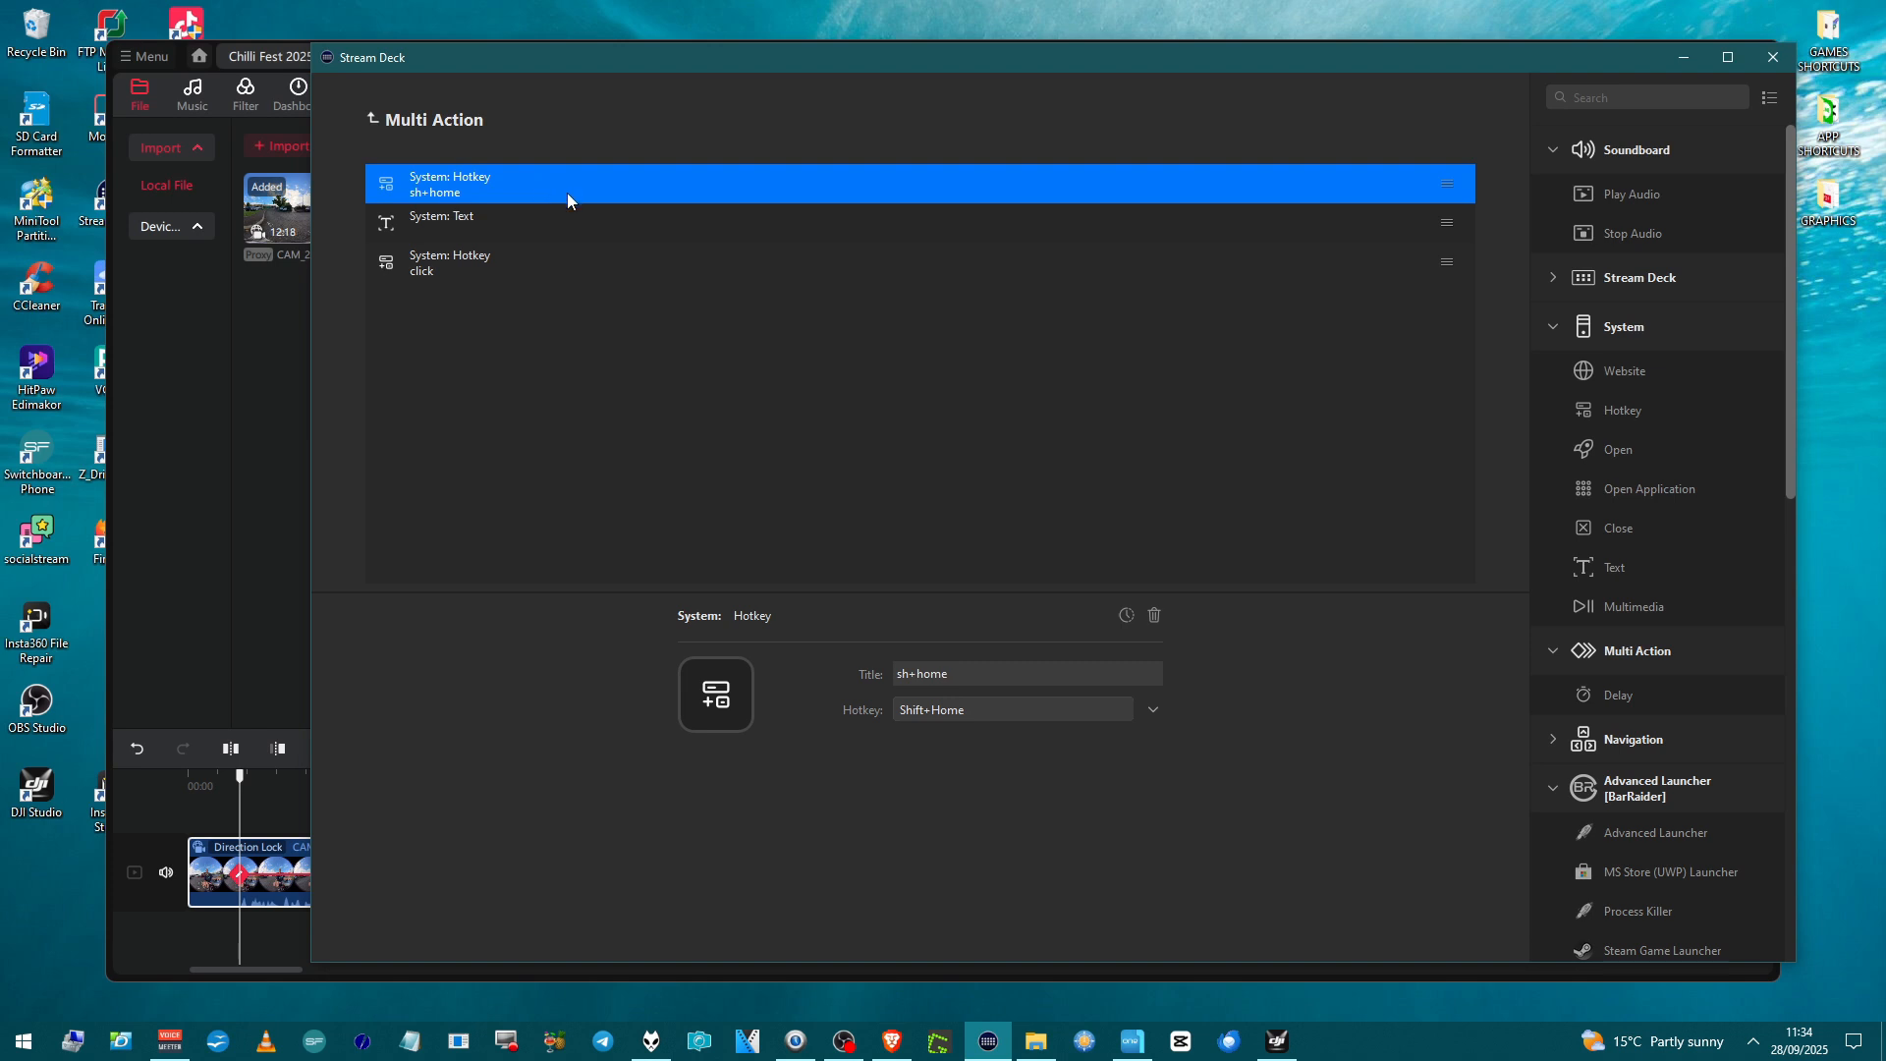
left_click(563, 232)
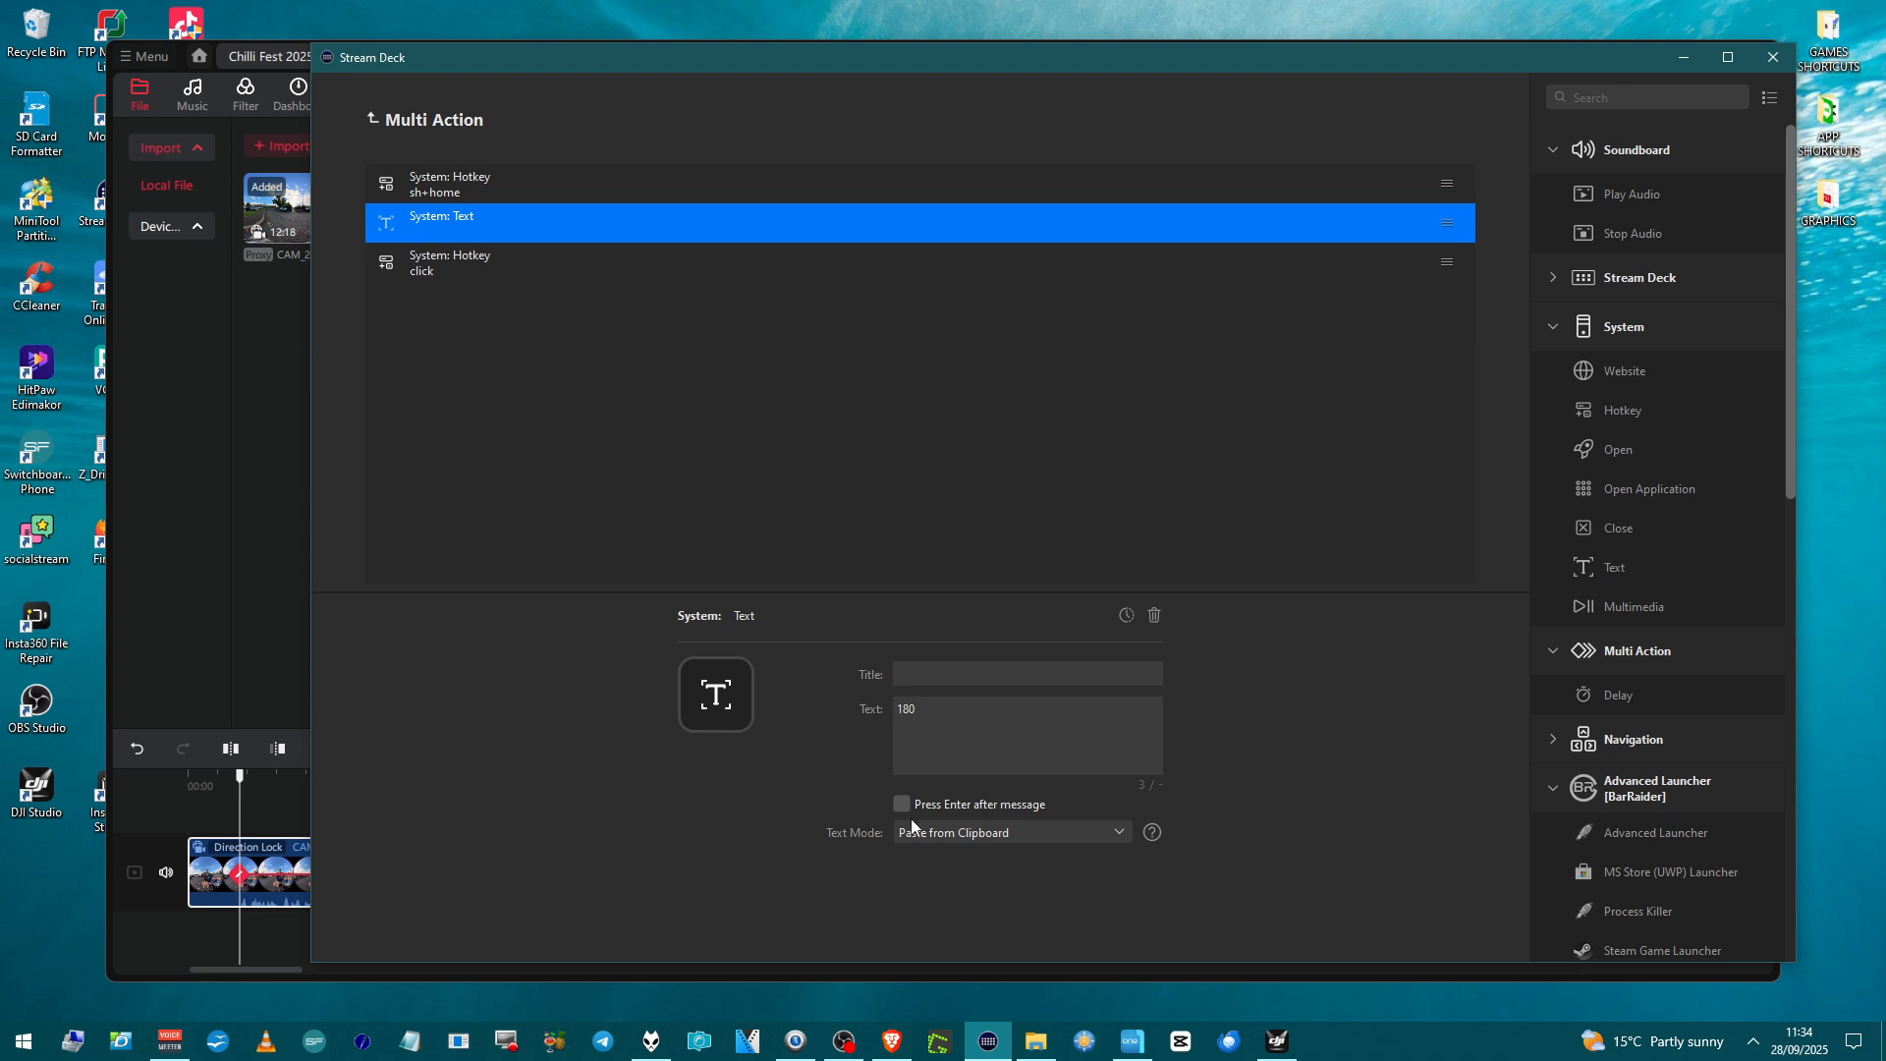
left_click(533, 266)
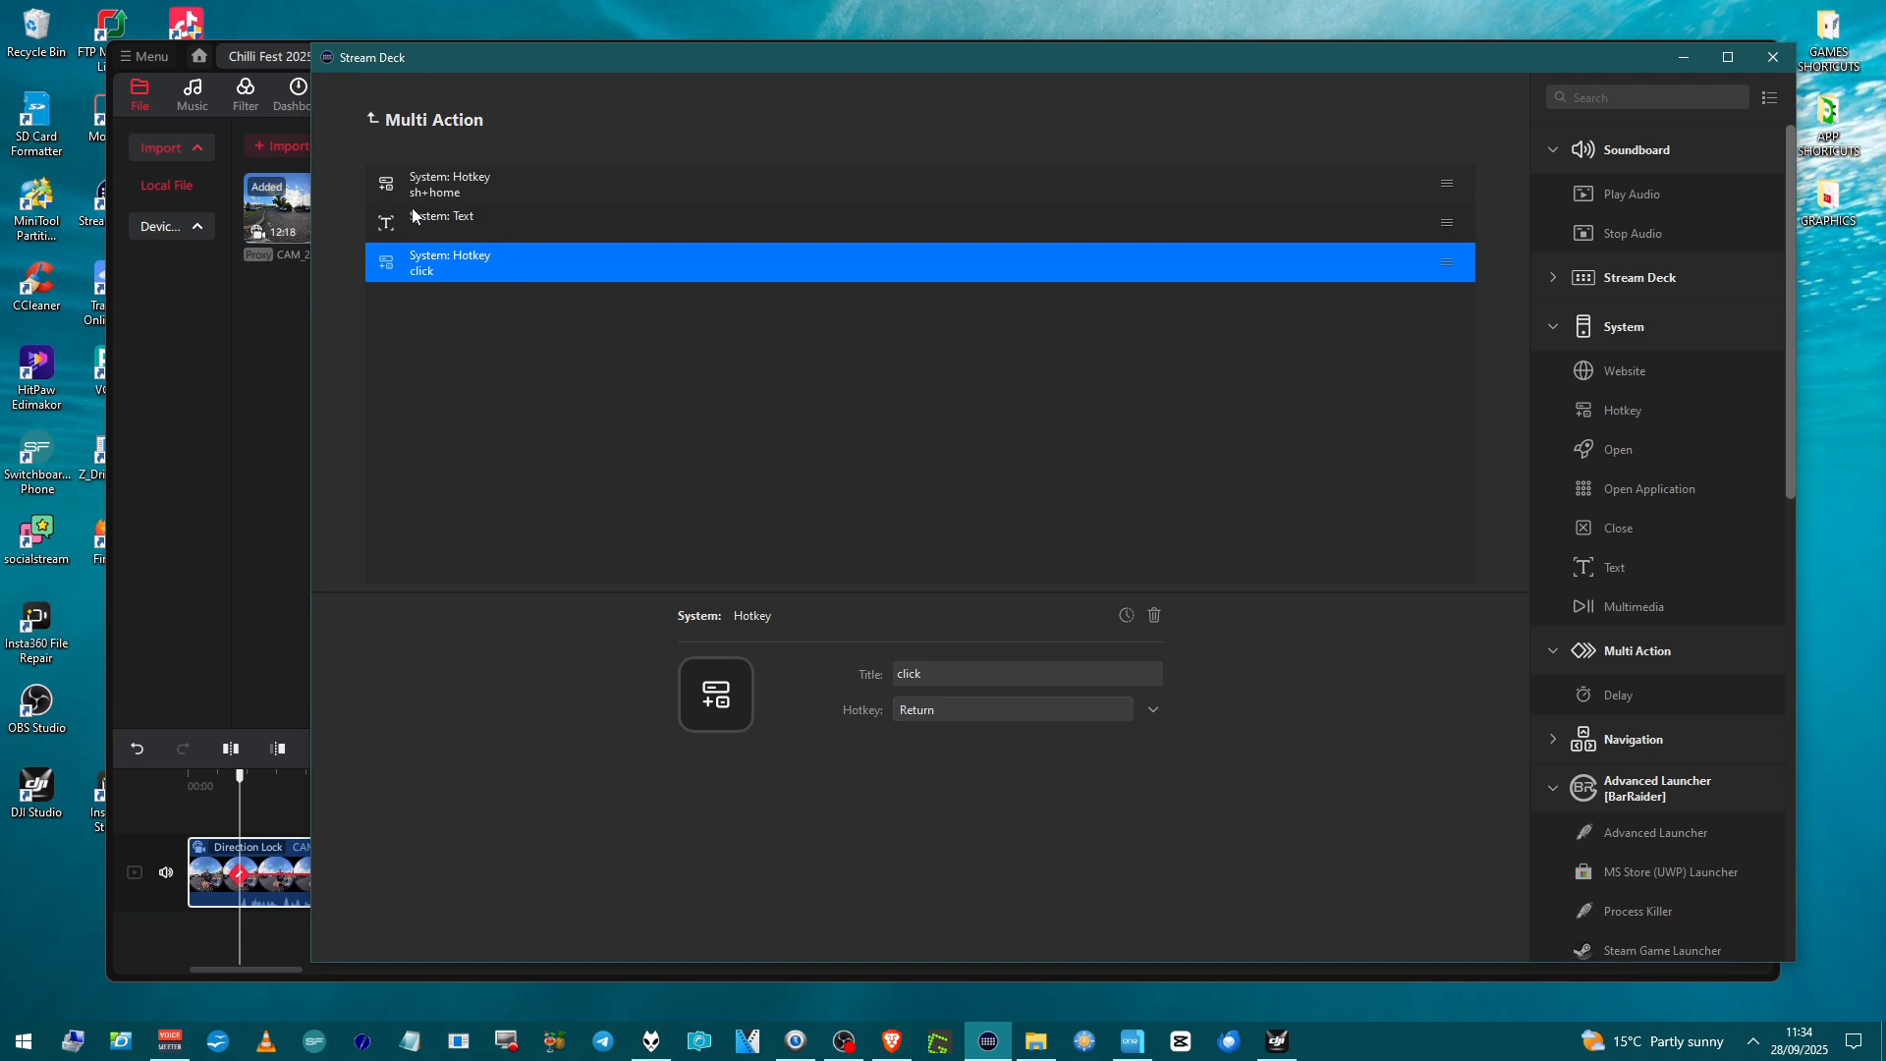
left_click(373, 119)
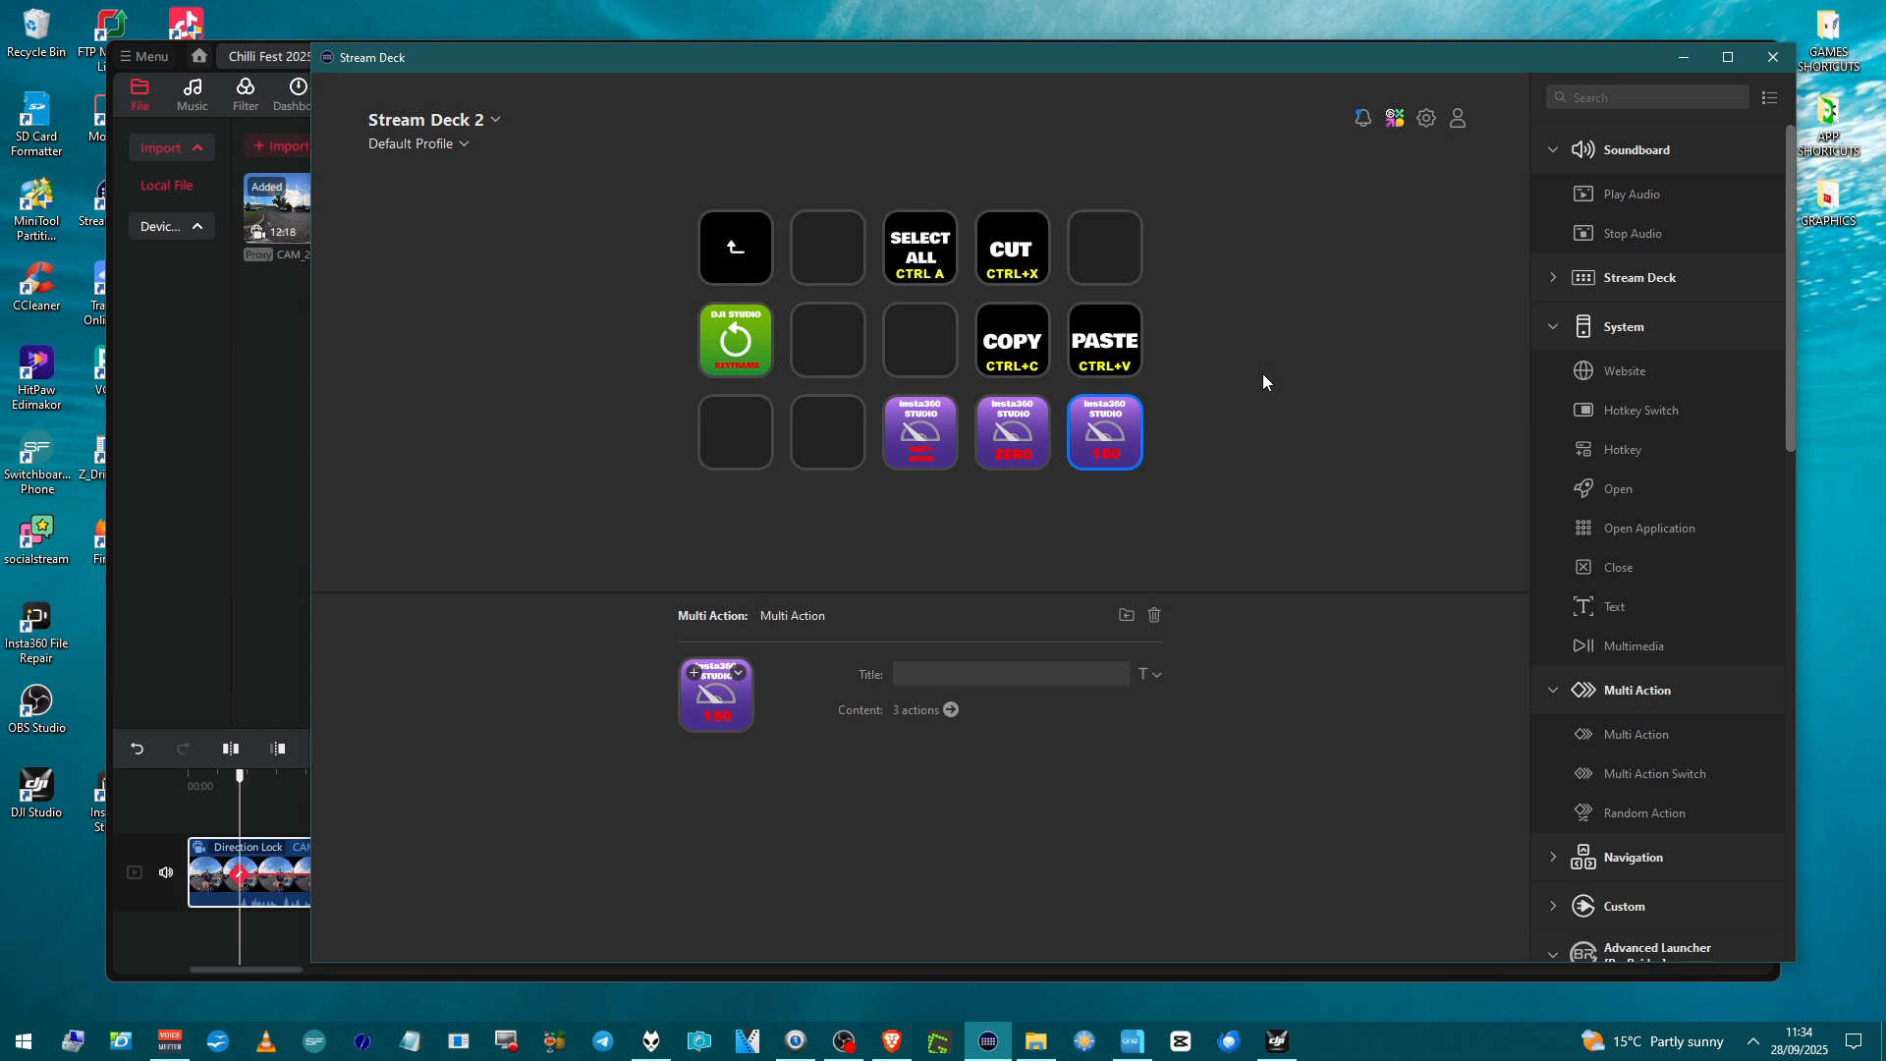
Switch to DJI Studio, replace the clip's first keyframe with one at 00:00:02:11, and set its pan angle to 0°
key("alt+Tab")
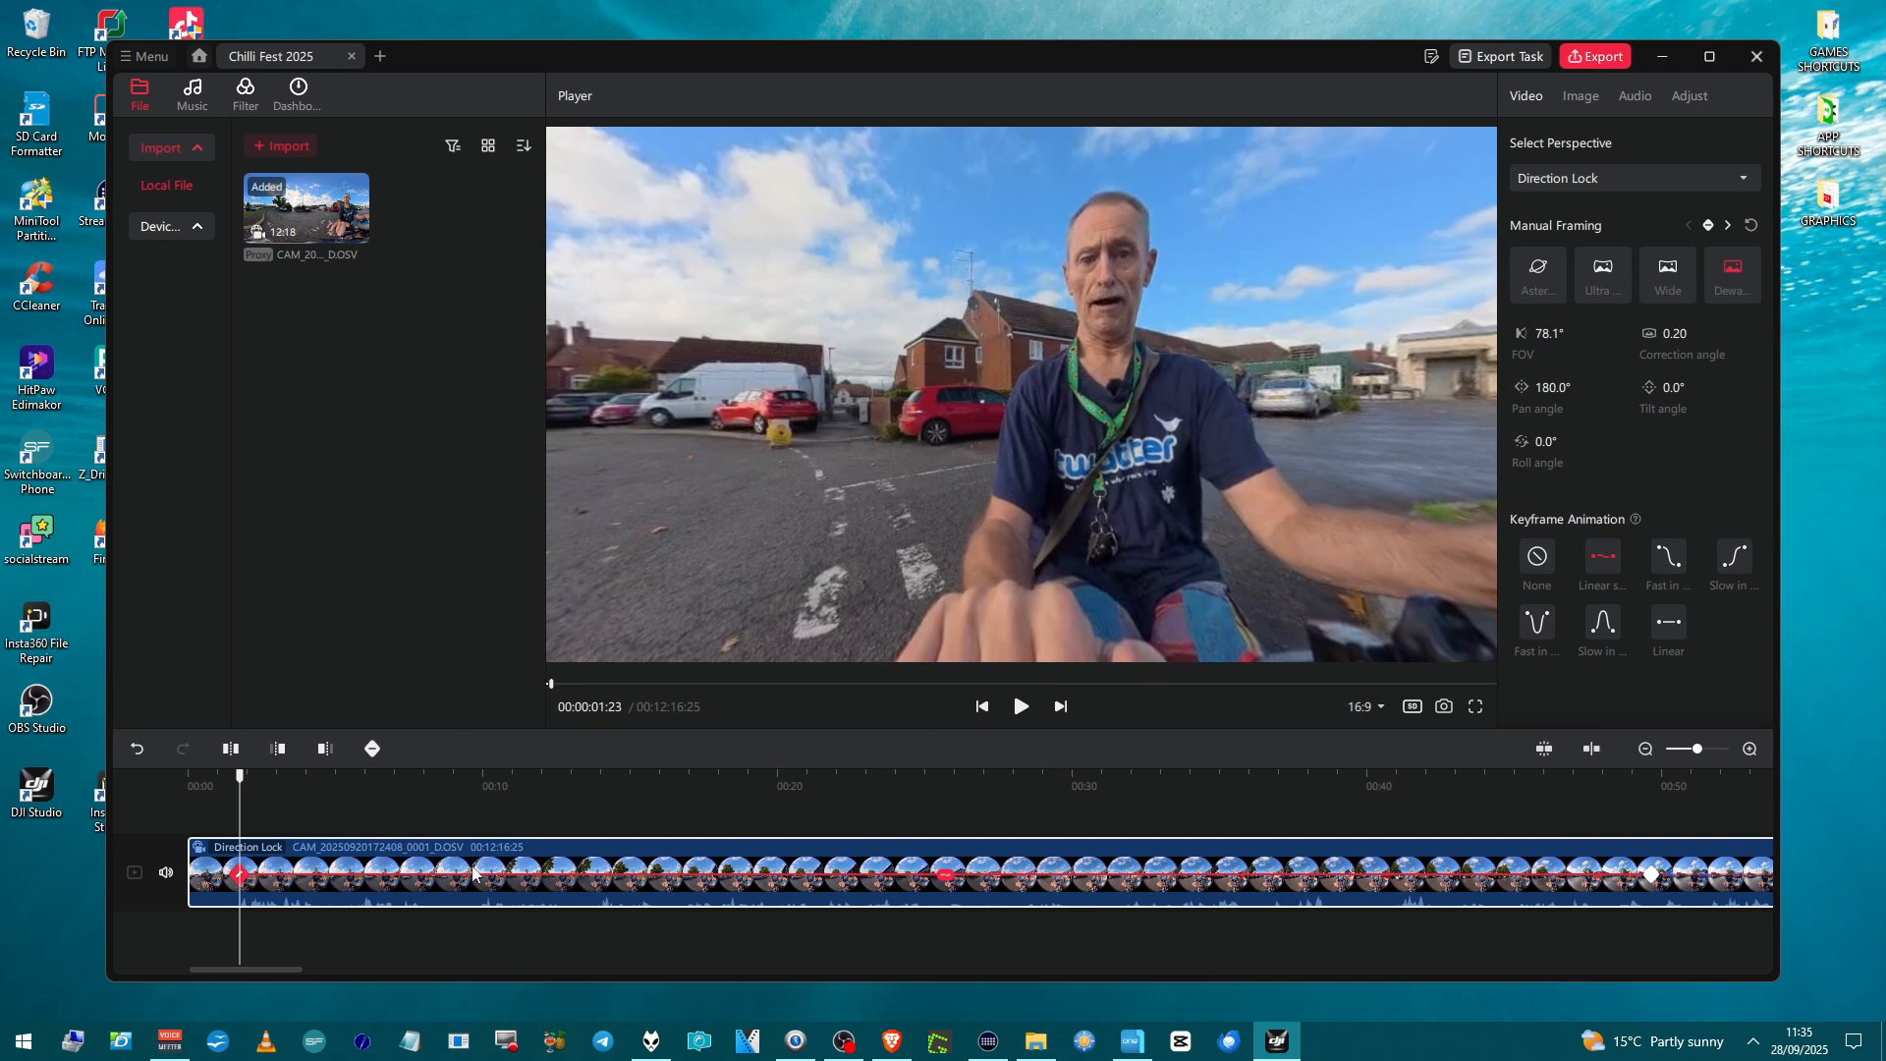
left_click(240, 877)
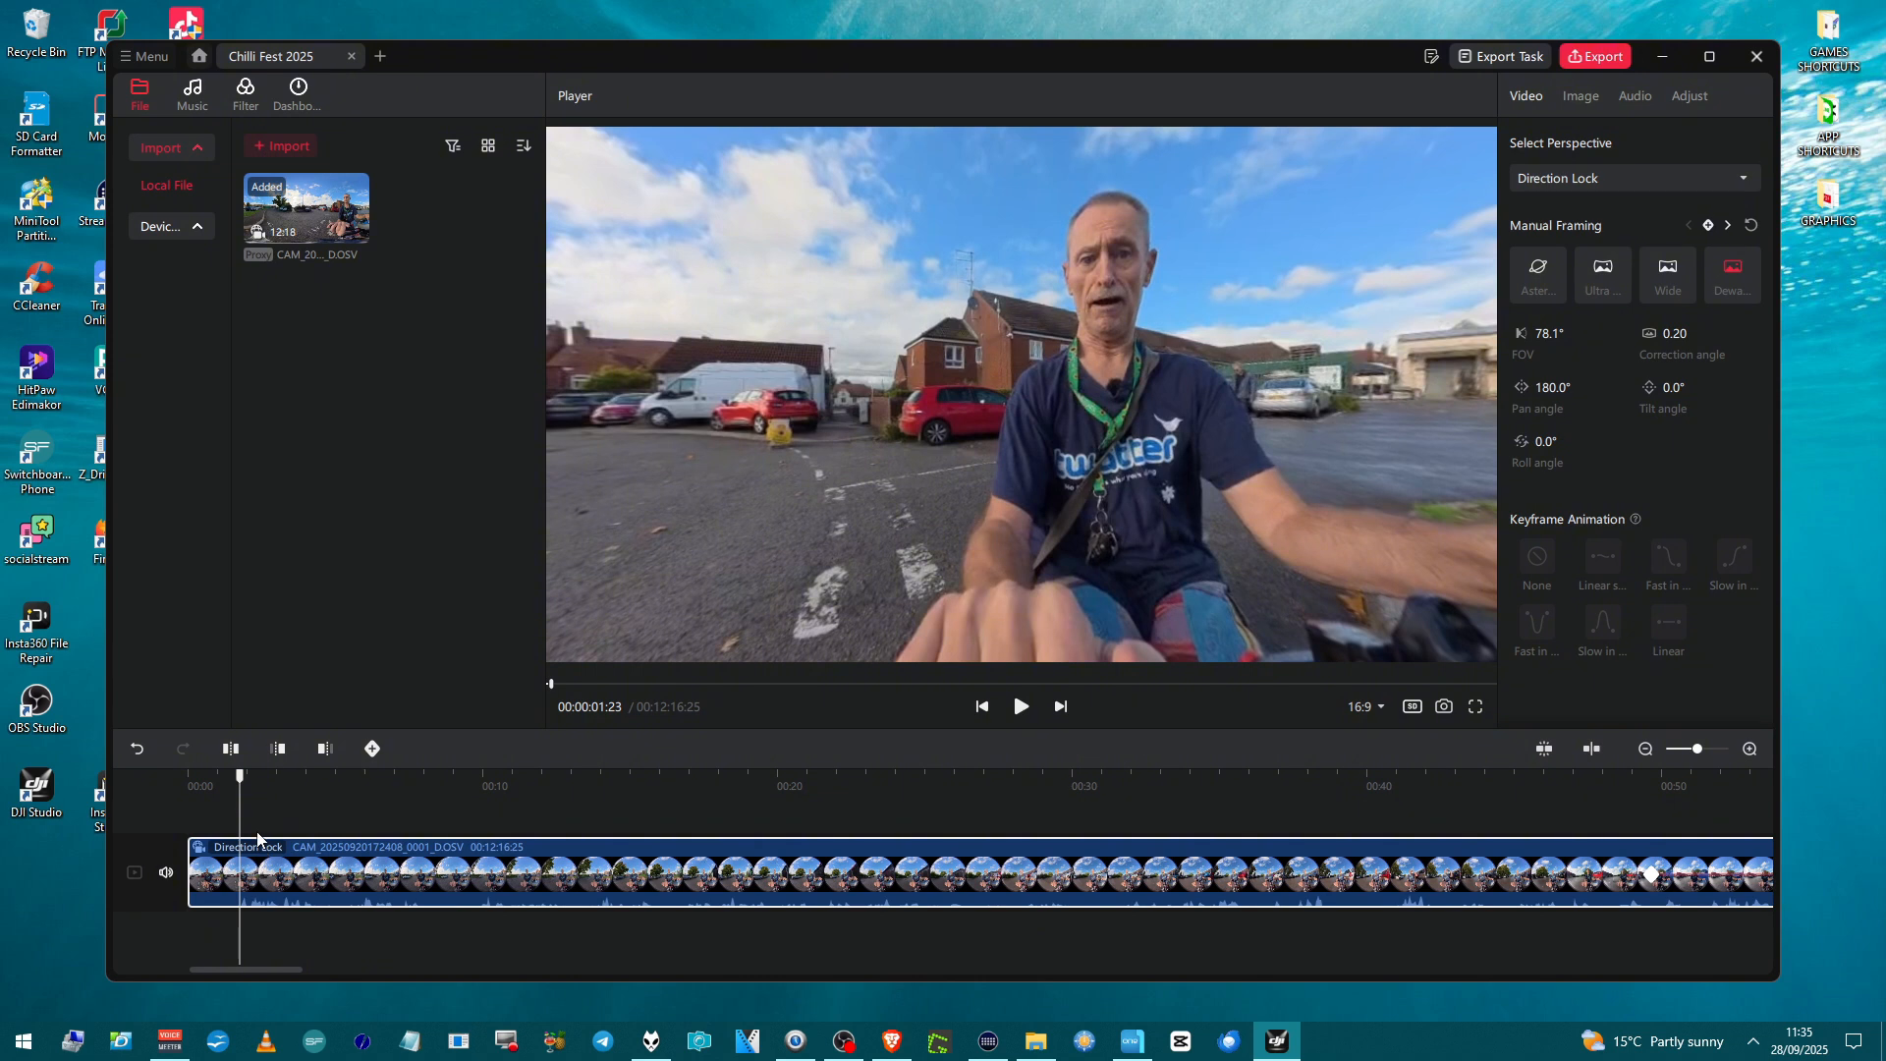
left_click_drag(242, 808, 258, 828)
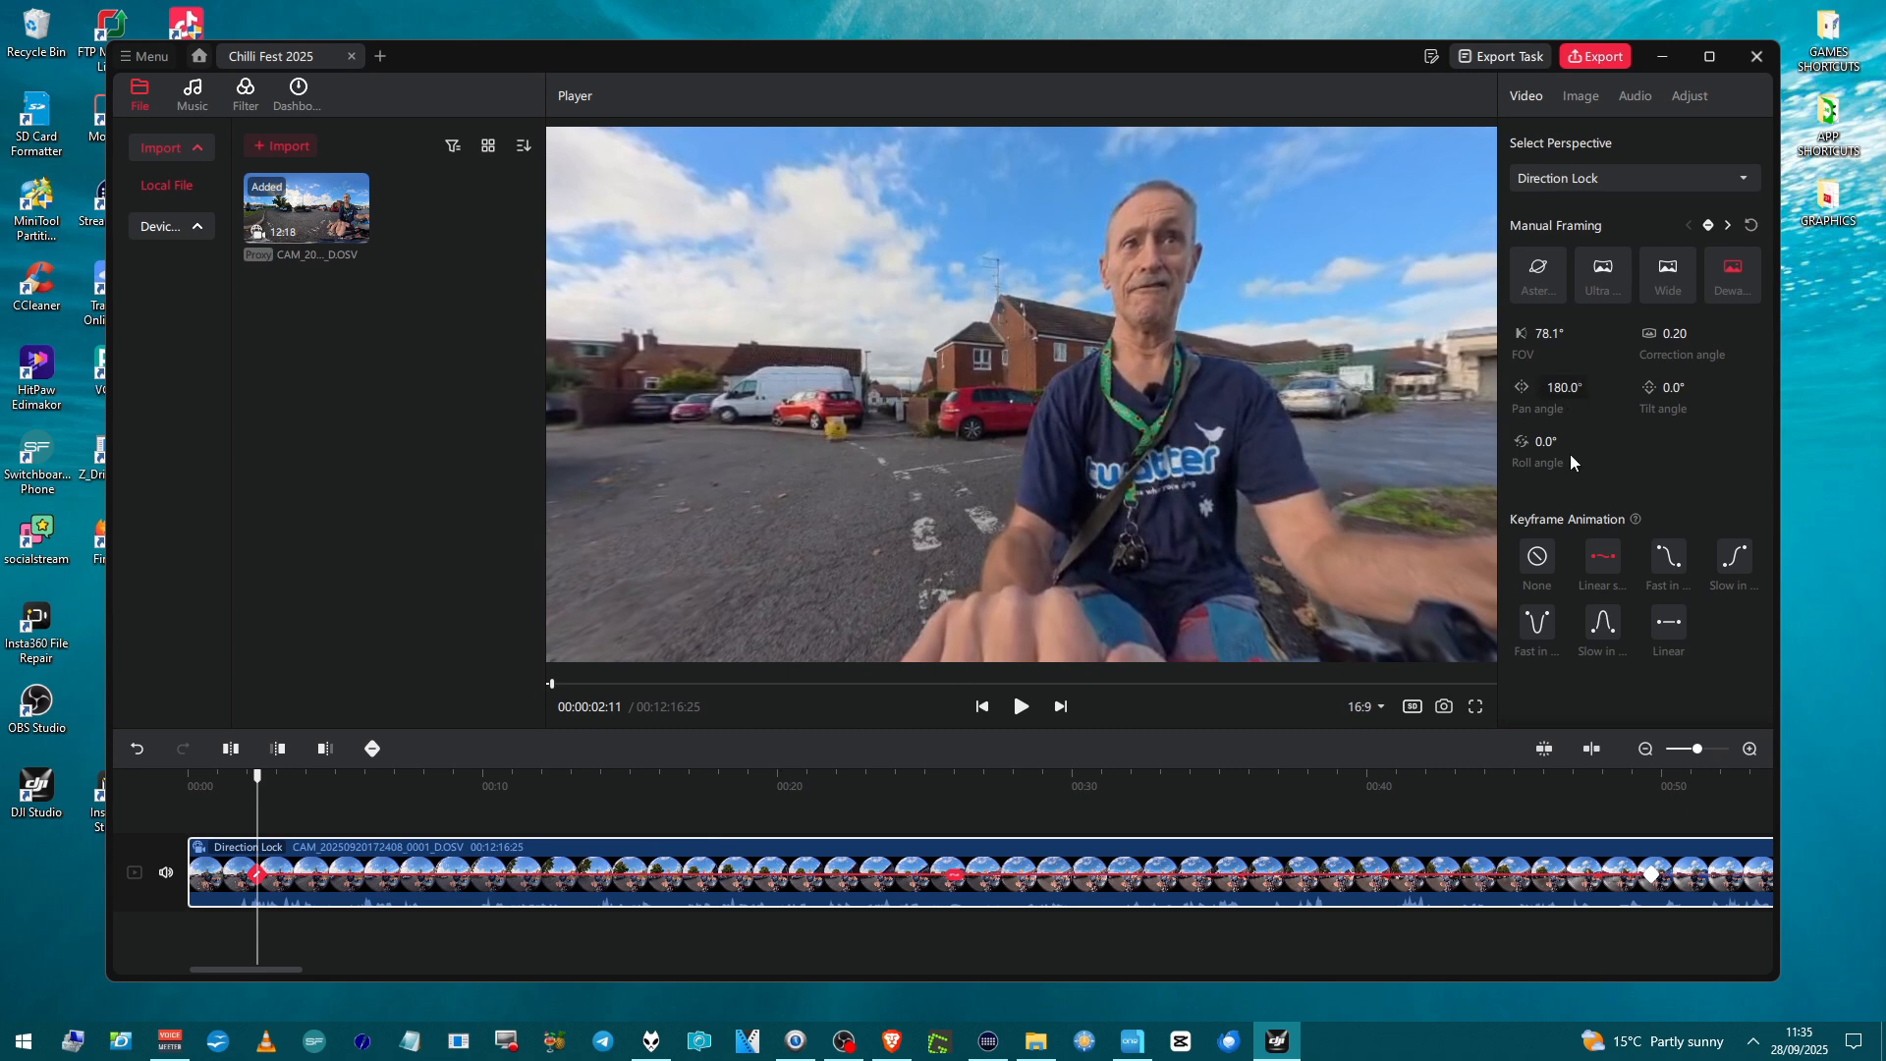
key("ctrl+a")
type("0")
key("Return")
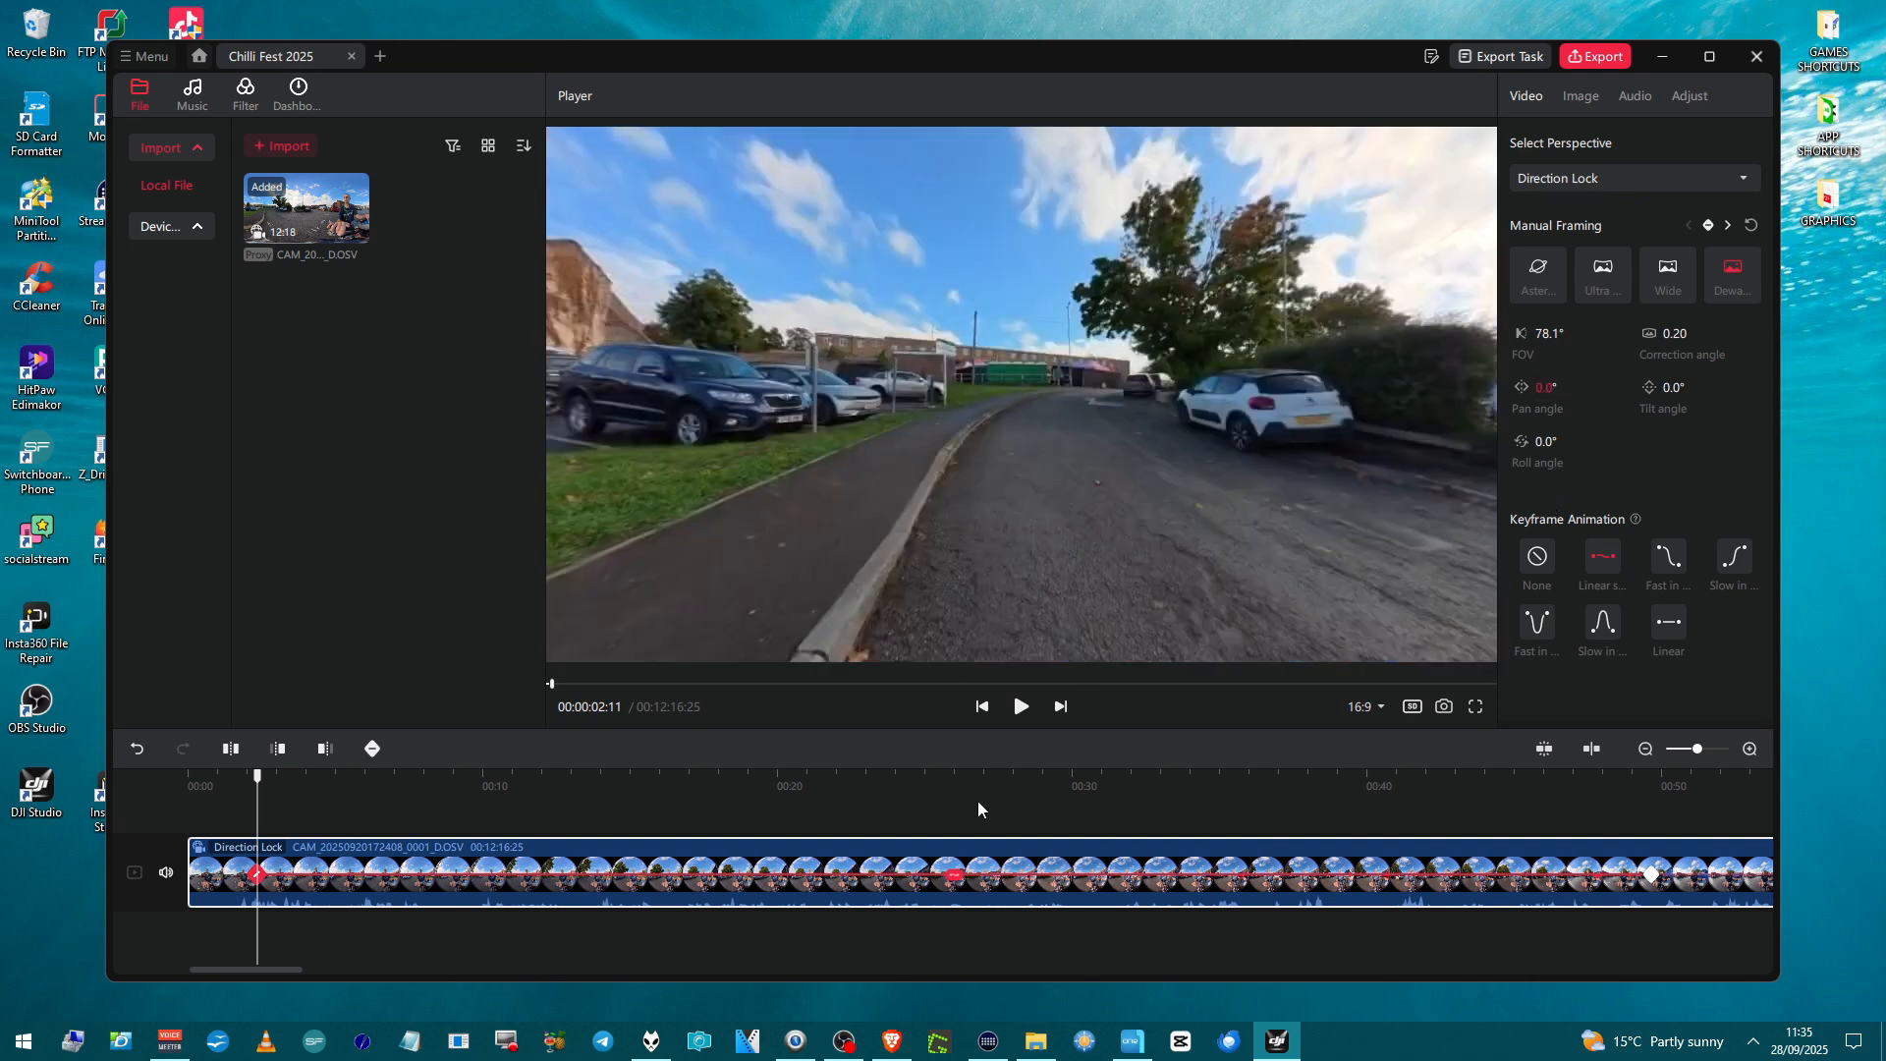
Add a second keyframe at 00:00:03:20 and set its pan angle to 180°
left_click(254, 805)
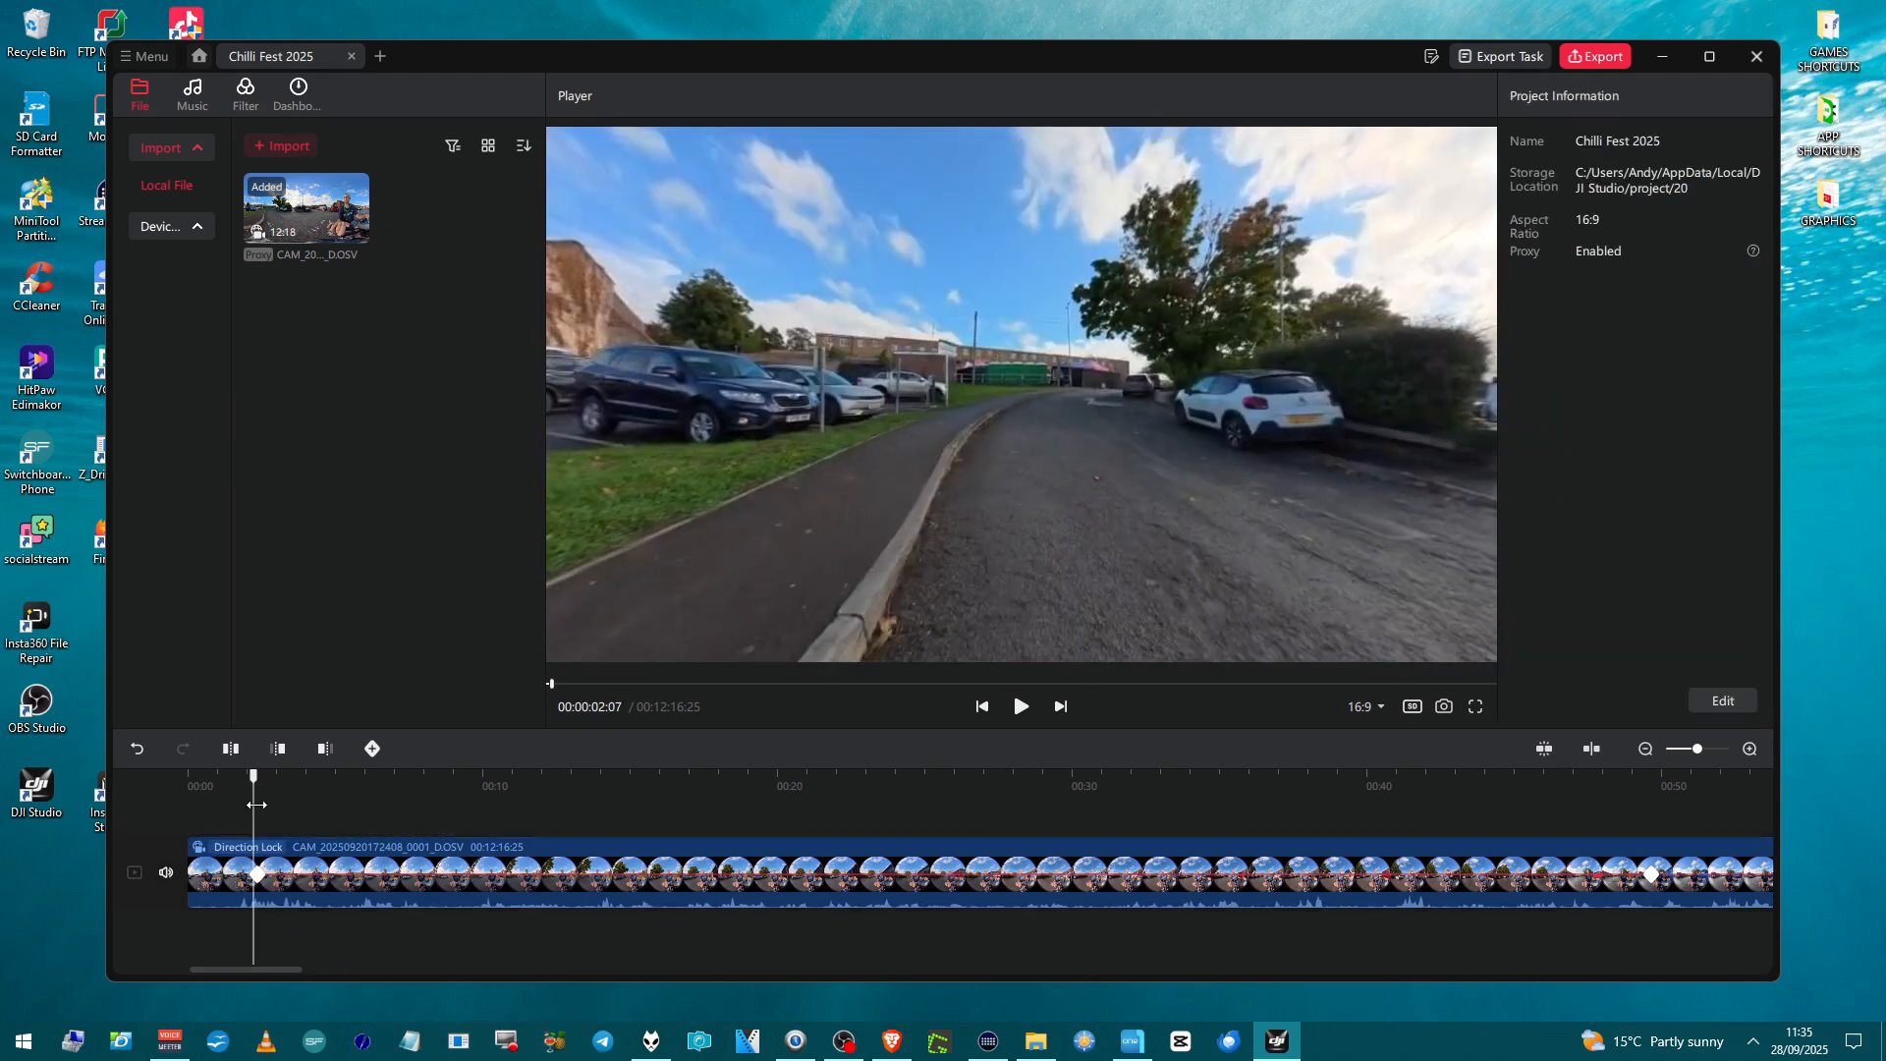
left_click_drag(255, 805, 298, 817)
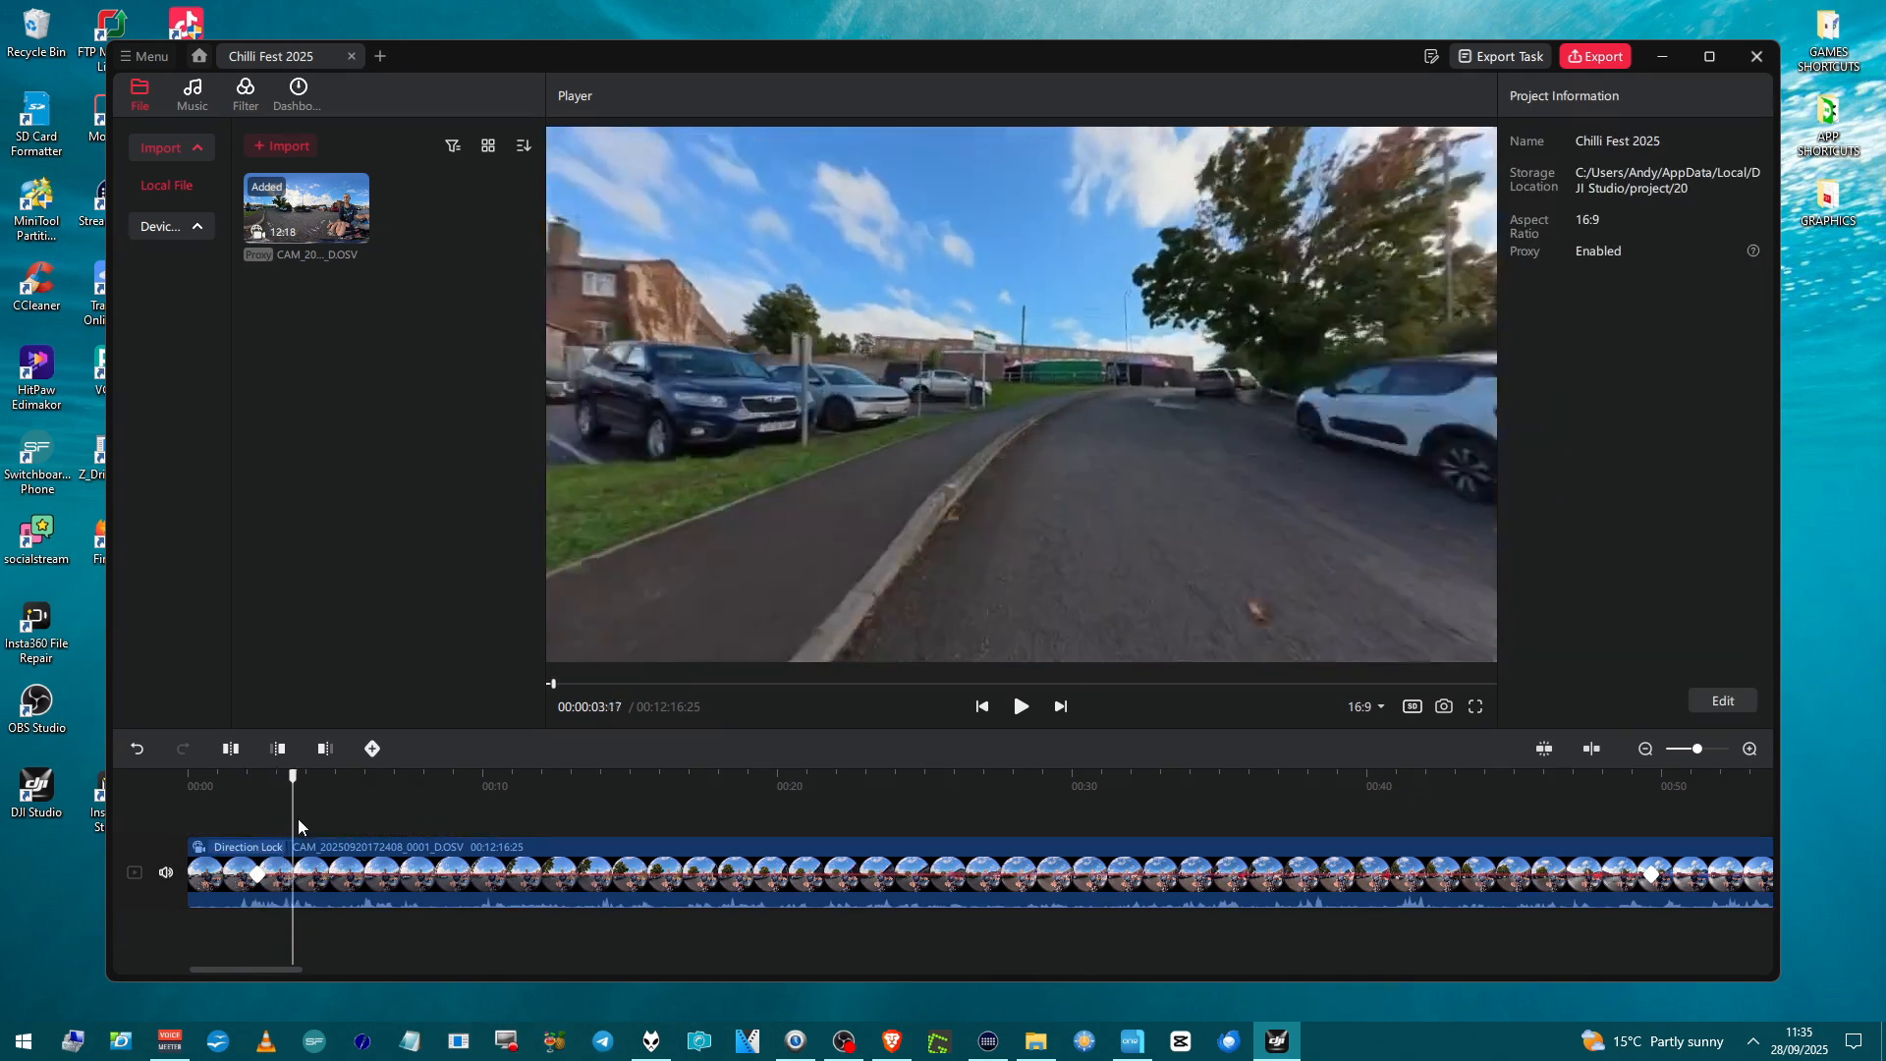
left_click(335, 886)
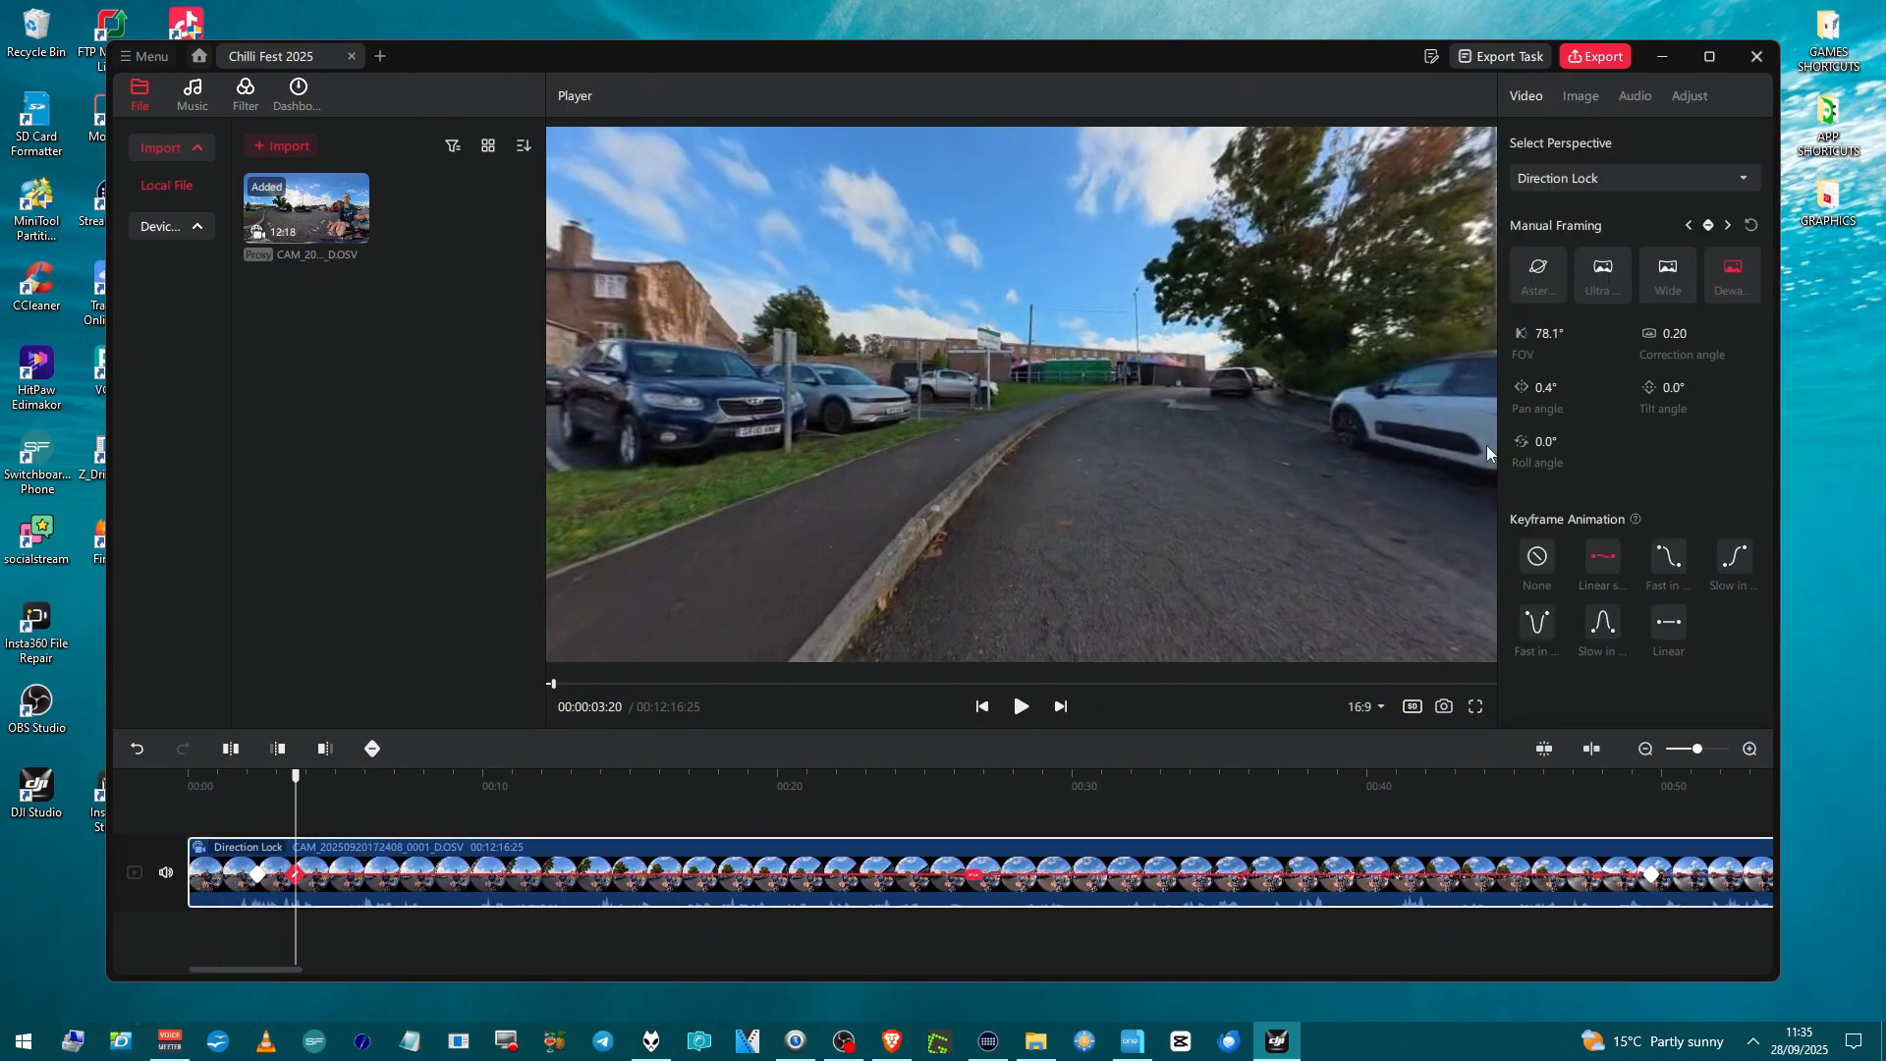
left_click_drag(1550, 393, 1458, 911)
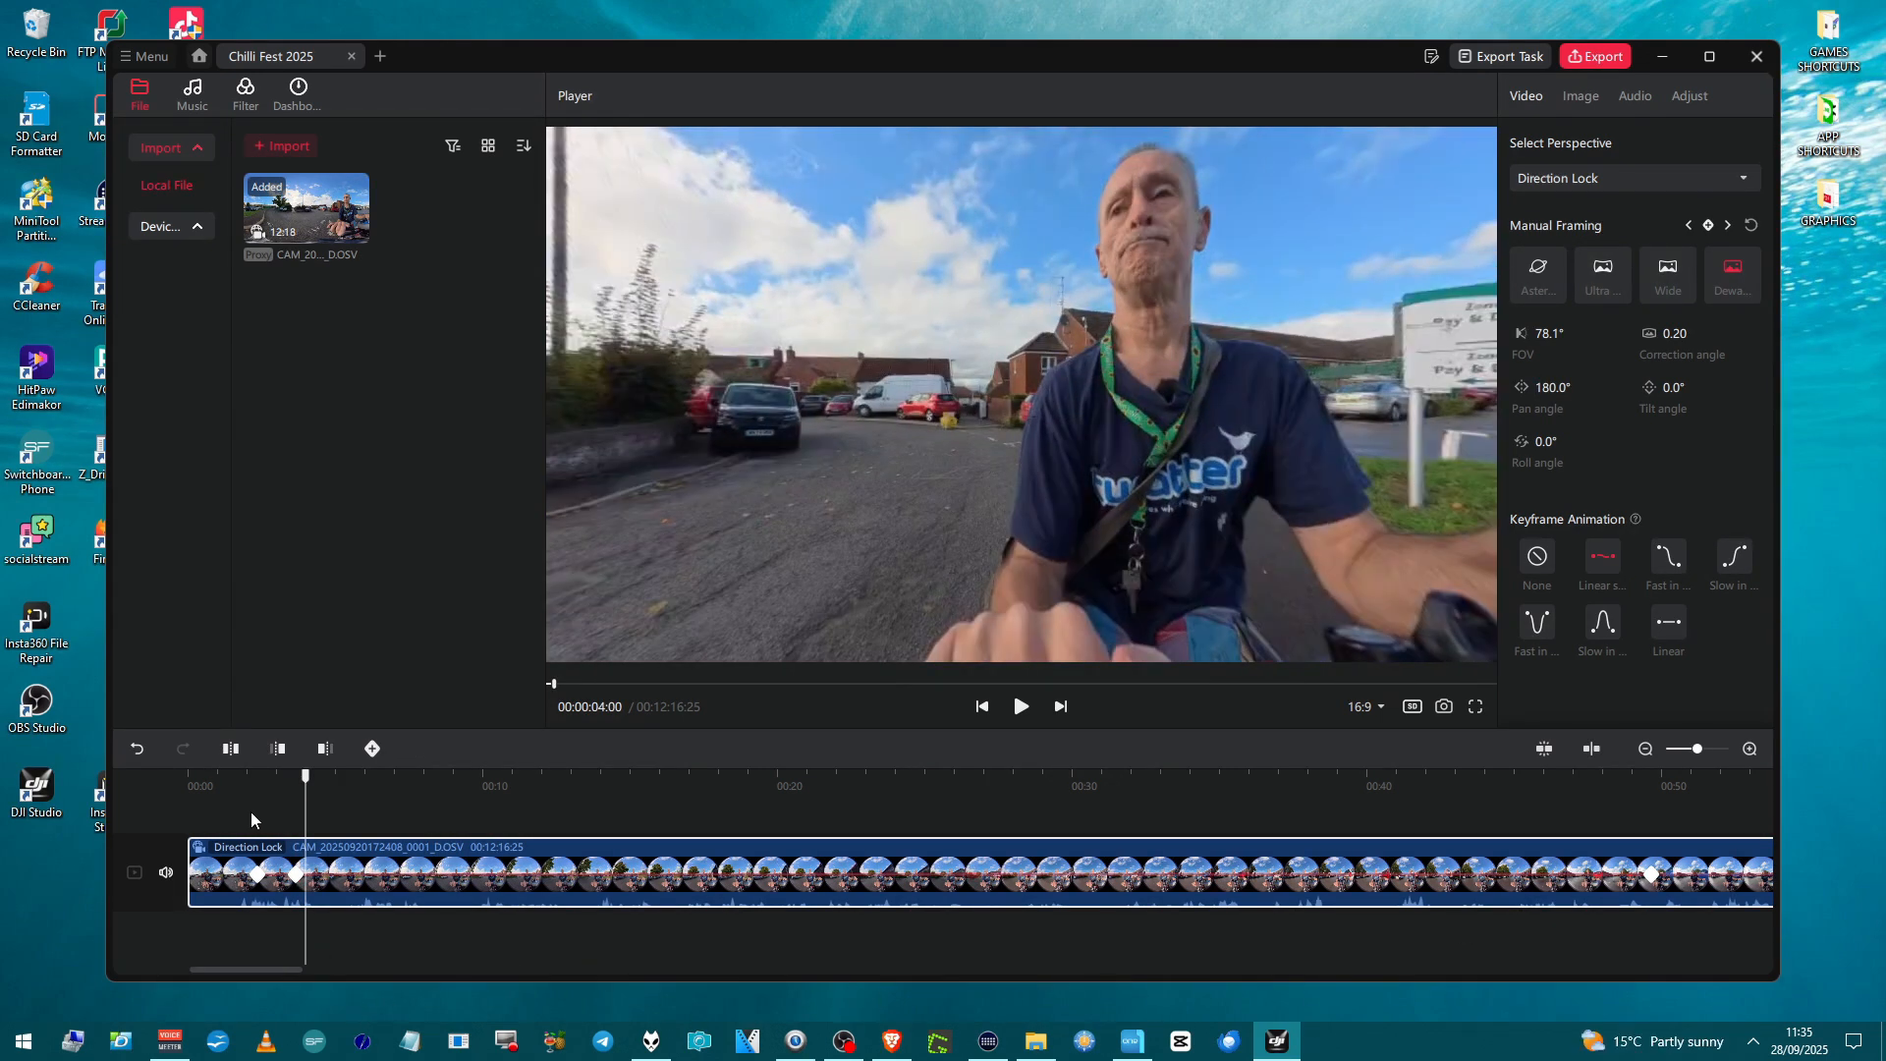
Play the clip from just before the first keyframe to view the pan transition between the two keyframes
left_click(251, 811)
key("space")
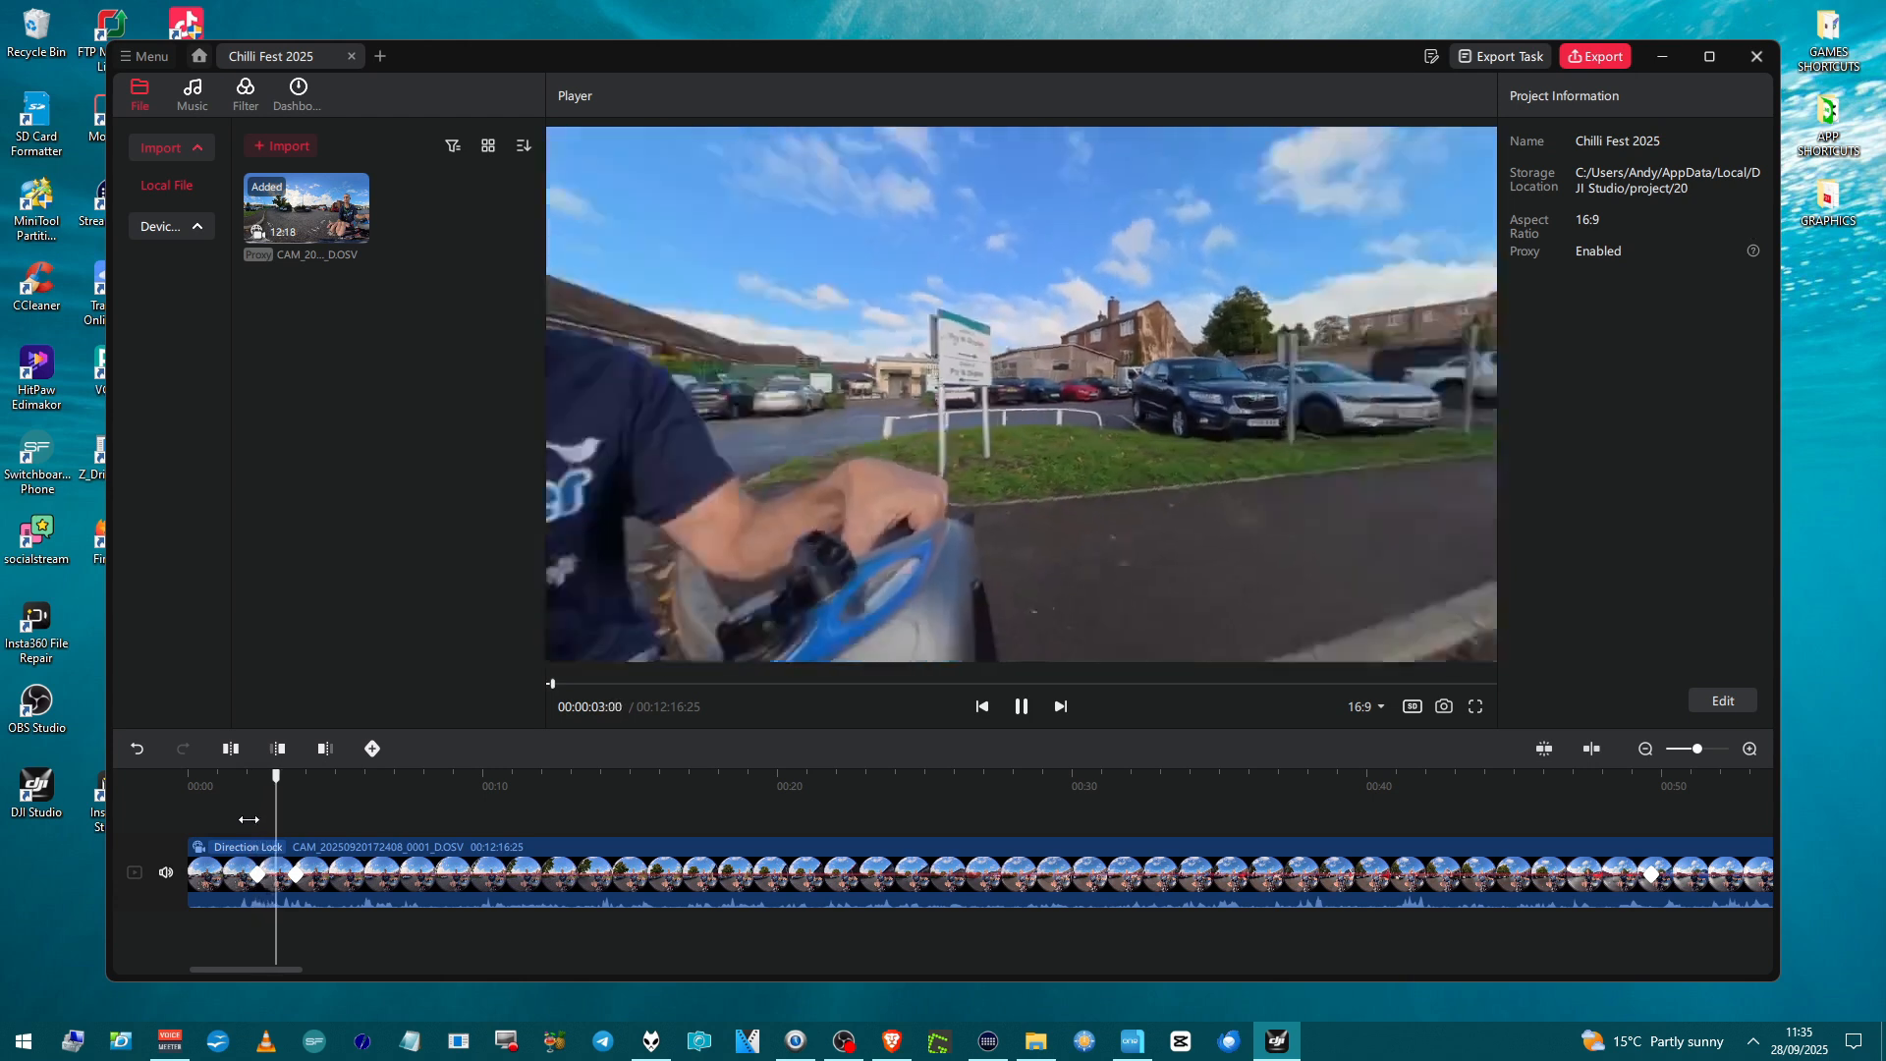
key("space")
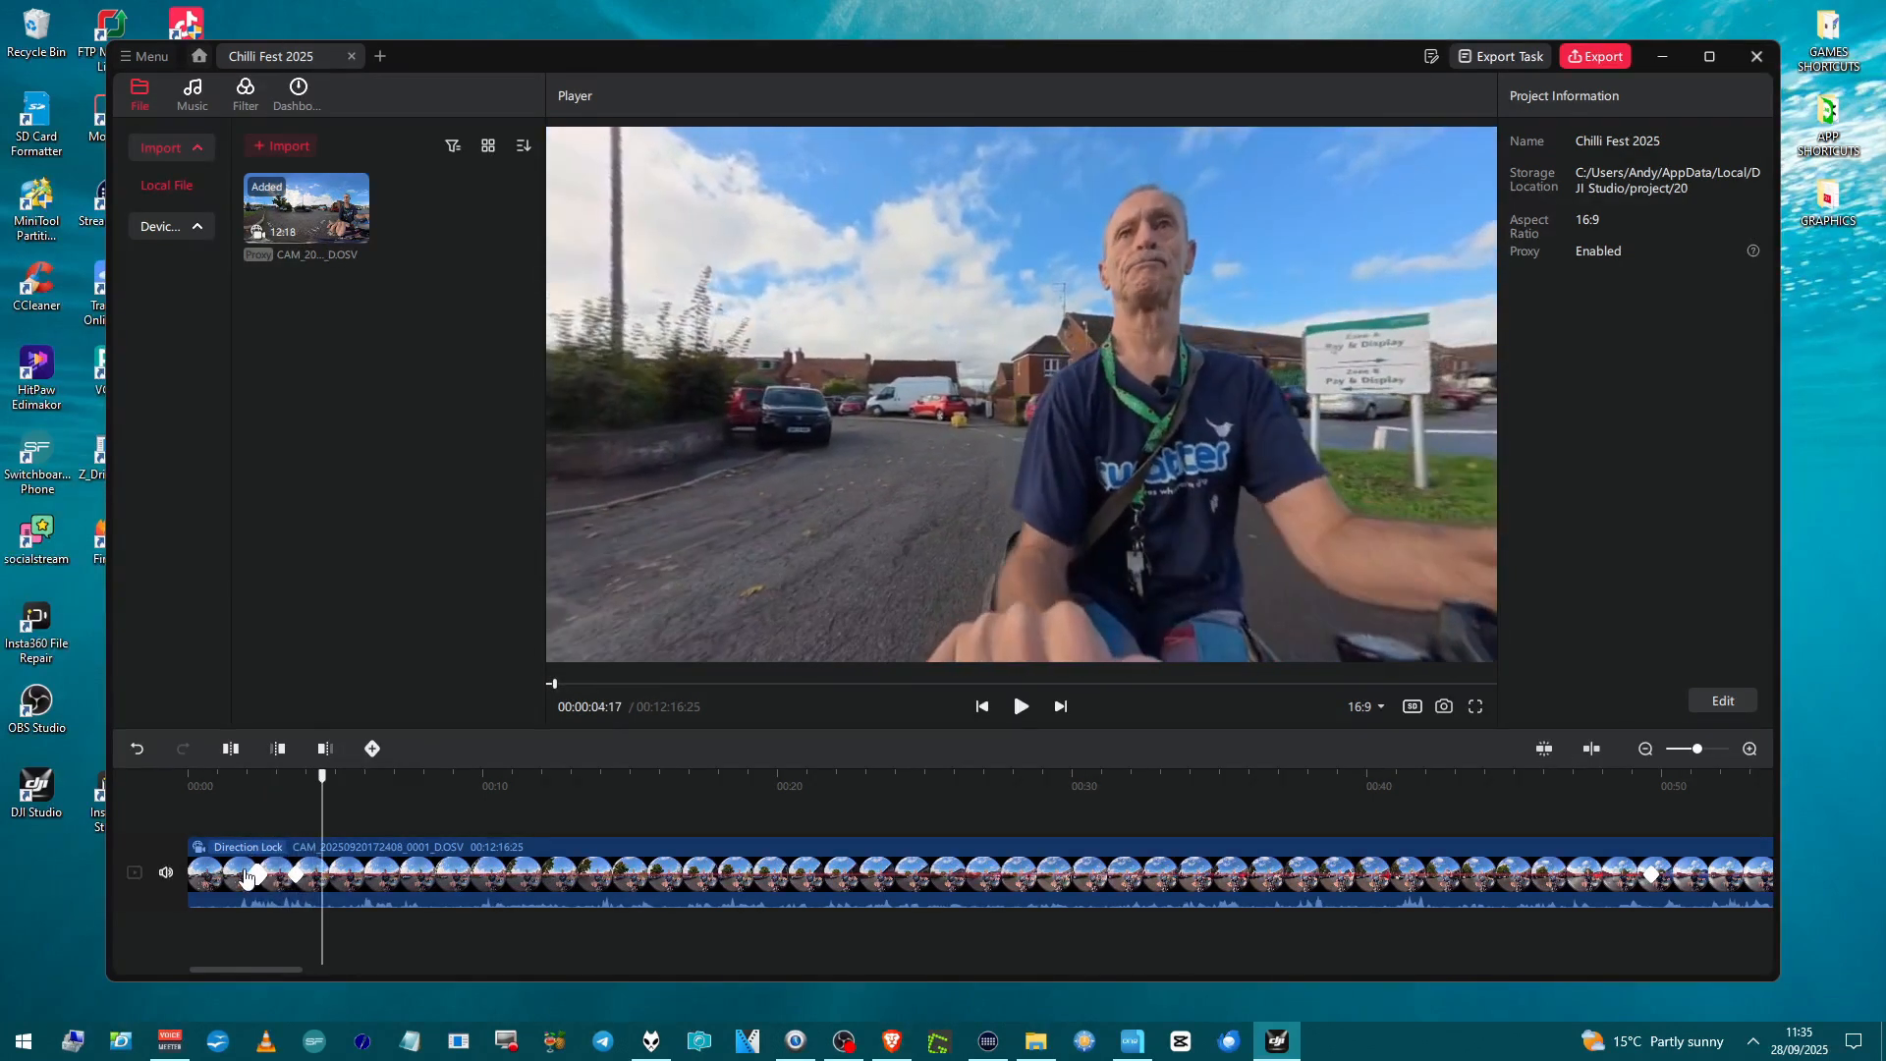
Set the keyframe animation of the keyframe at 00:00:02:11 to None and play the transition
left_click(262, 875)
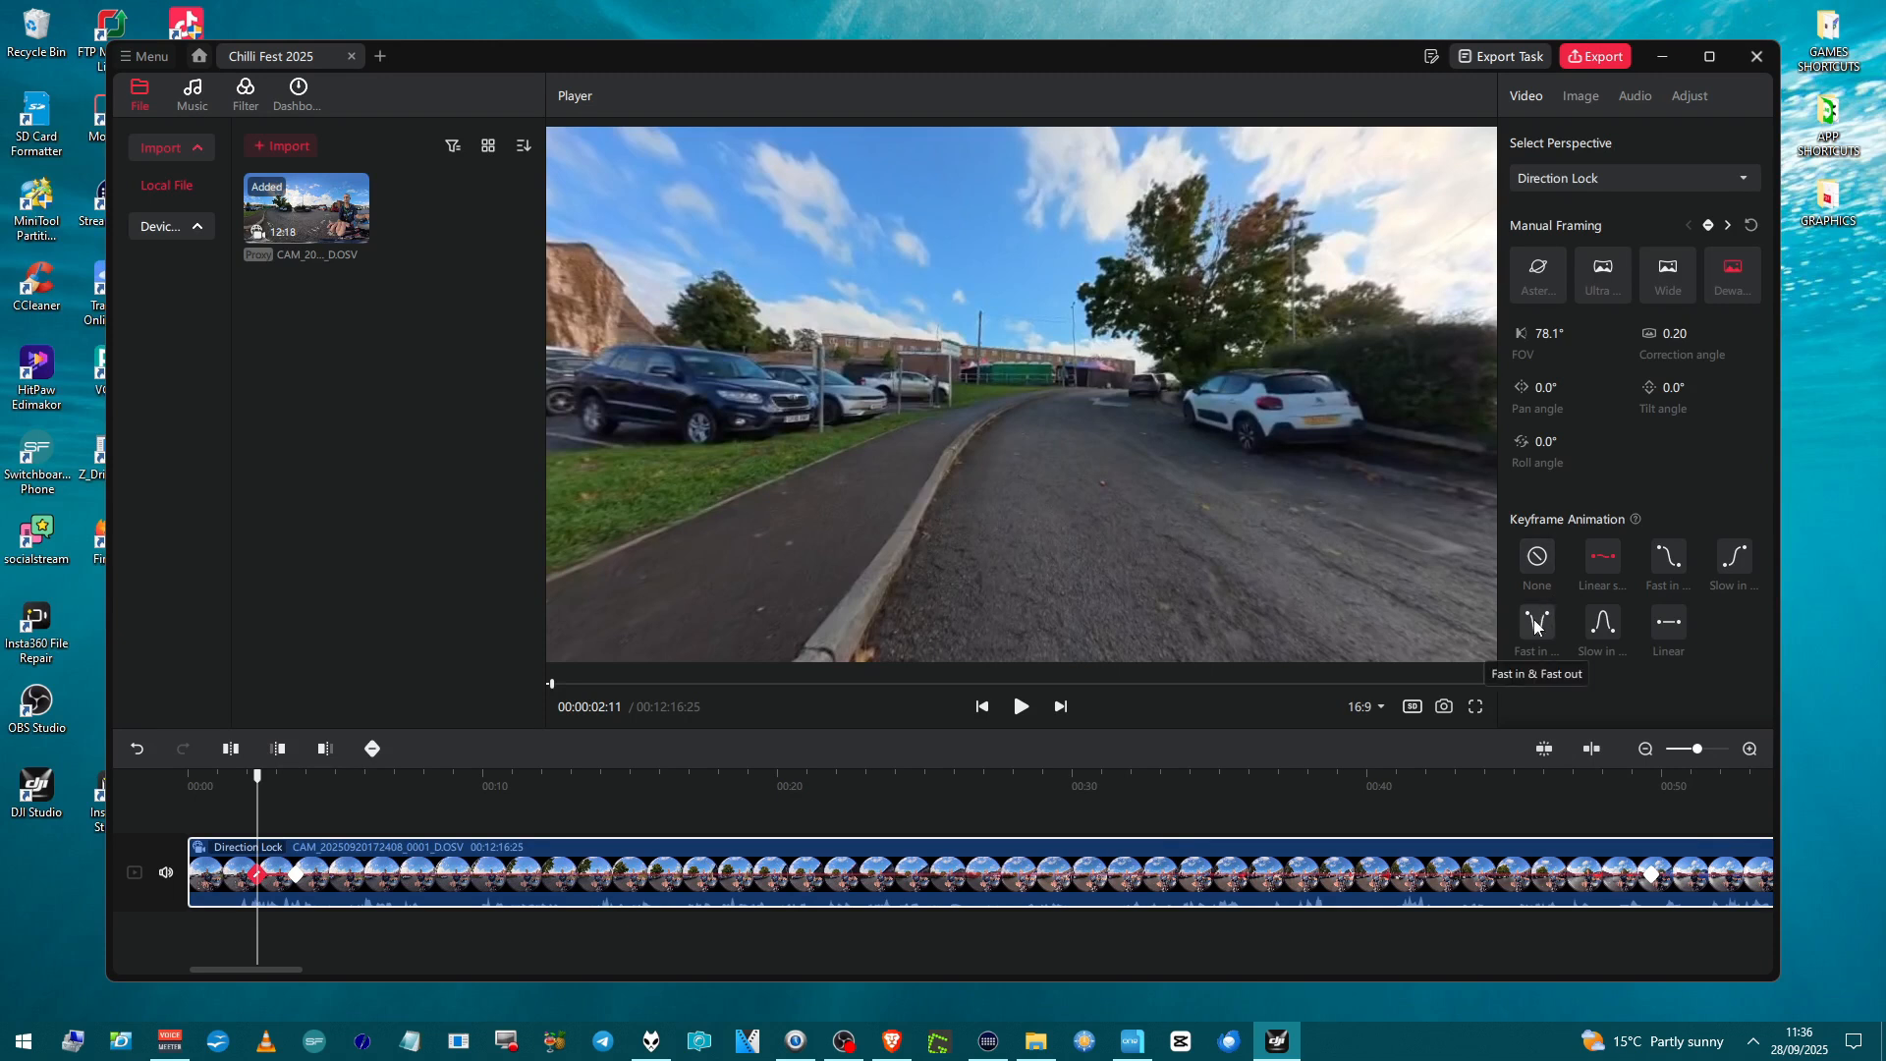
left_click(1542, 550)
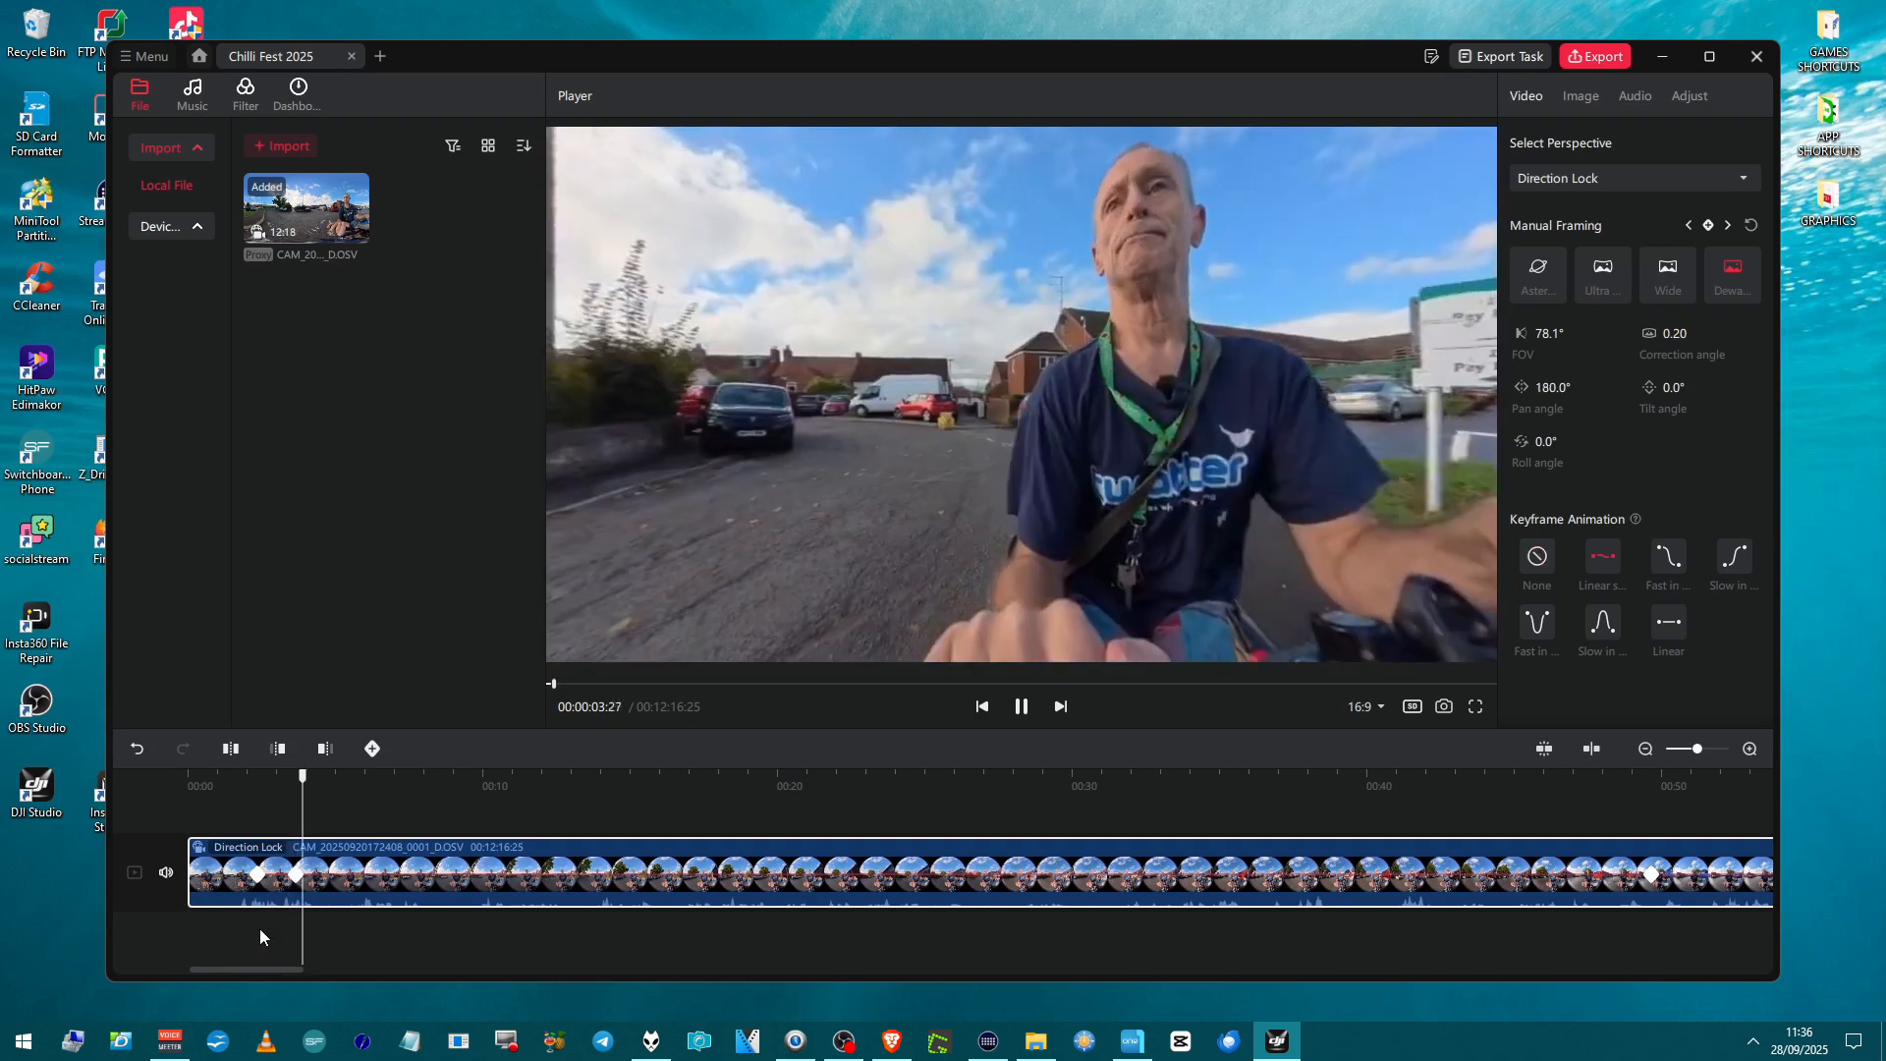
key("space")
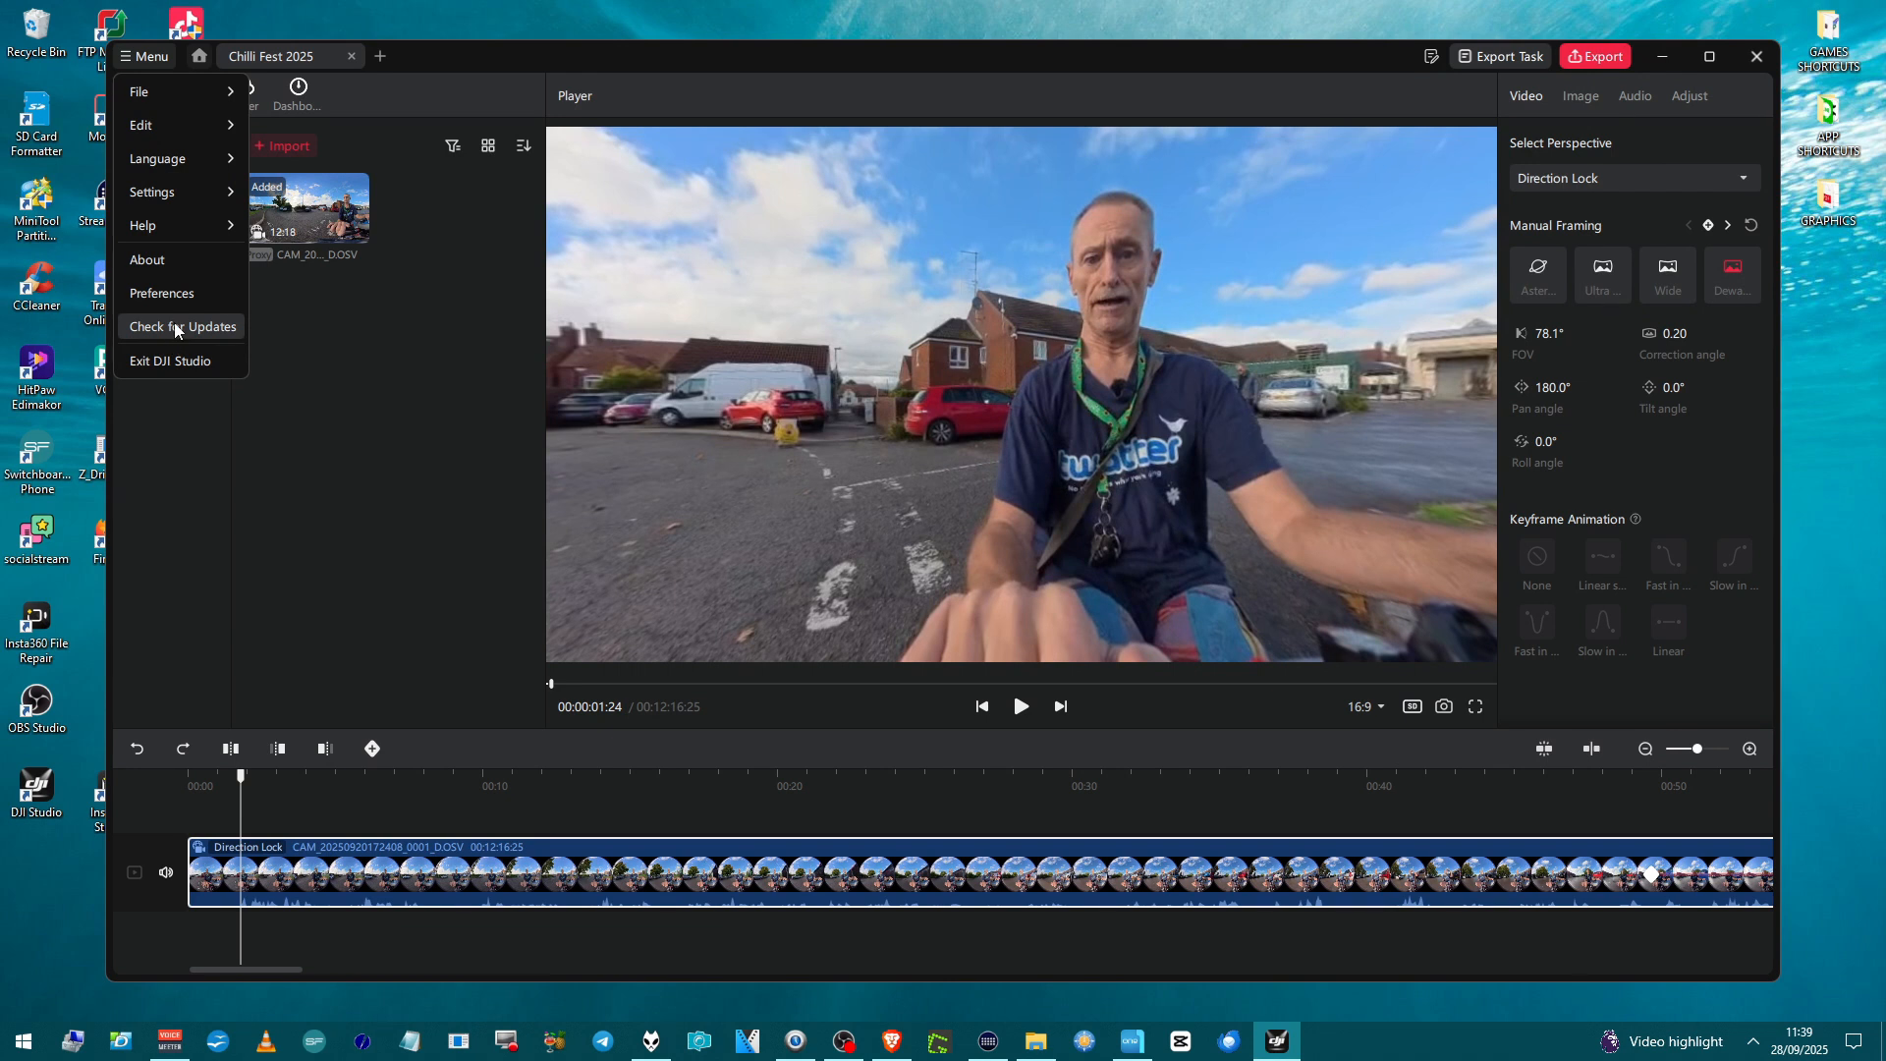
Check for DJI Studio updates, and download and start installing version 1.0.21
left_click(172, 328)
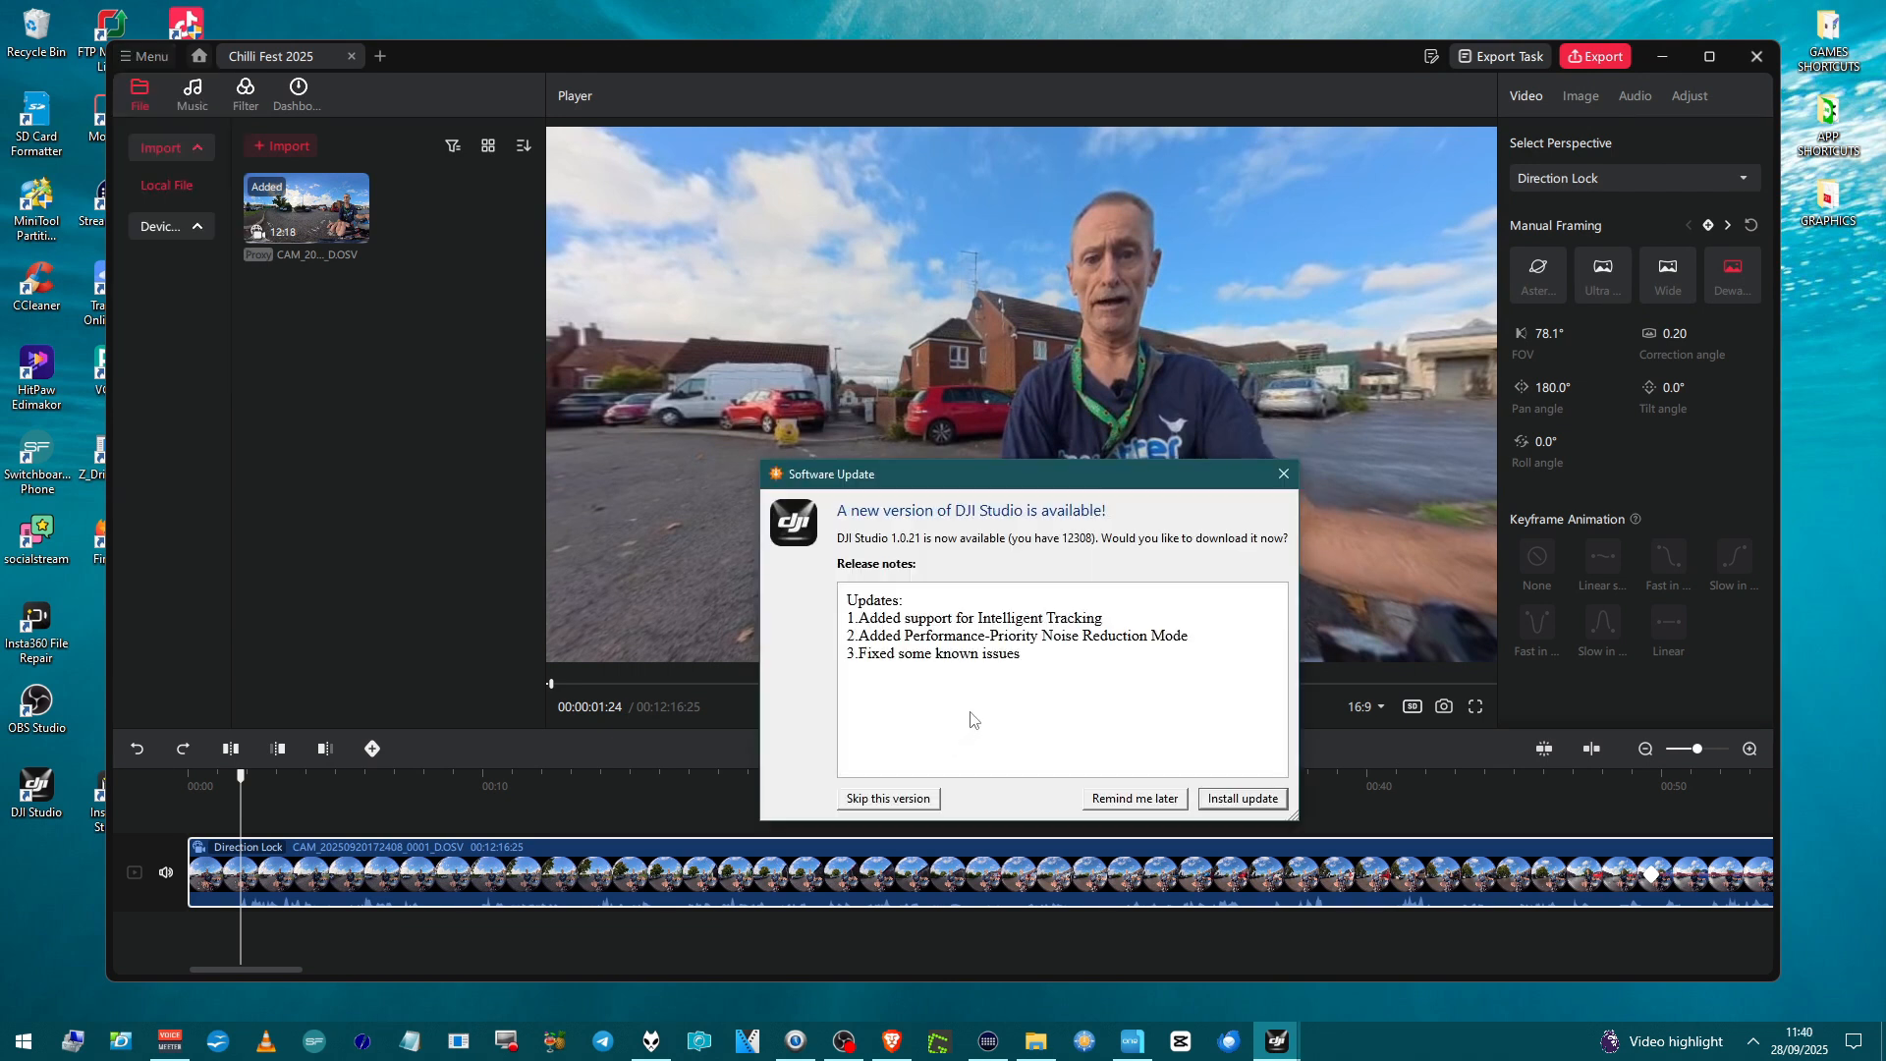
left_click(1214, 801)
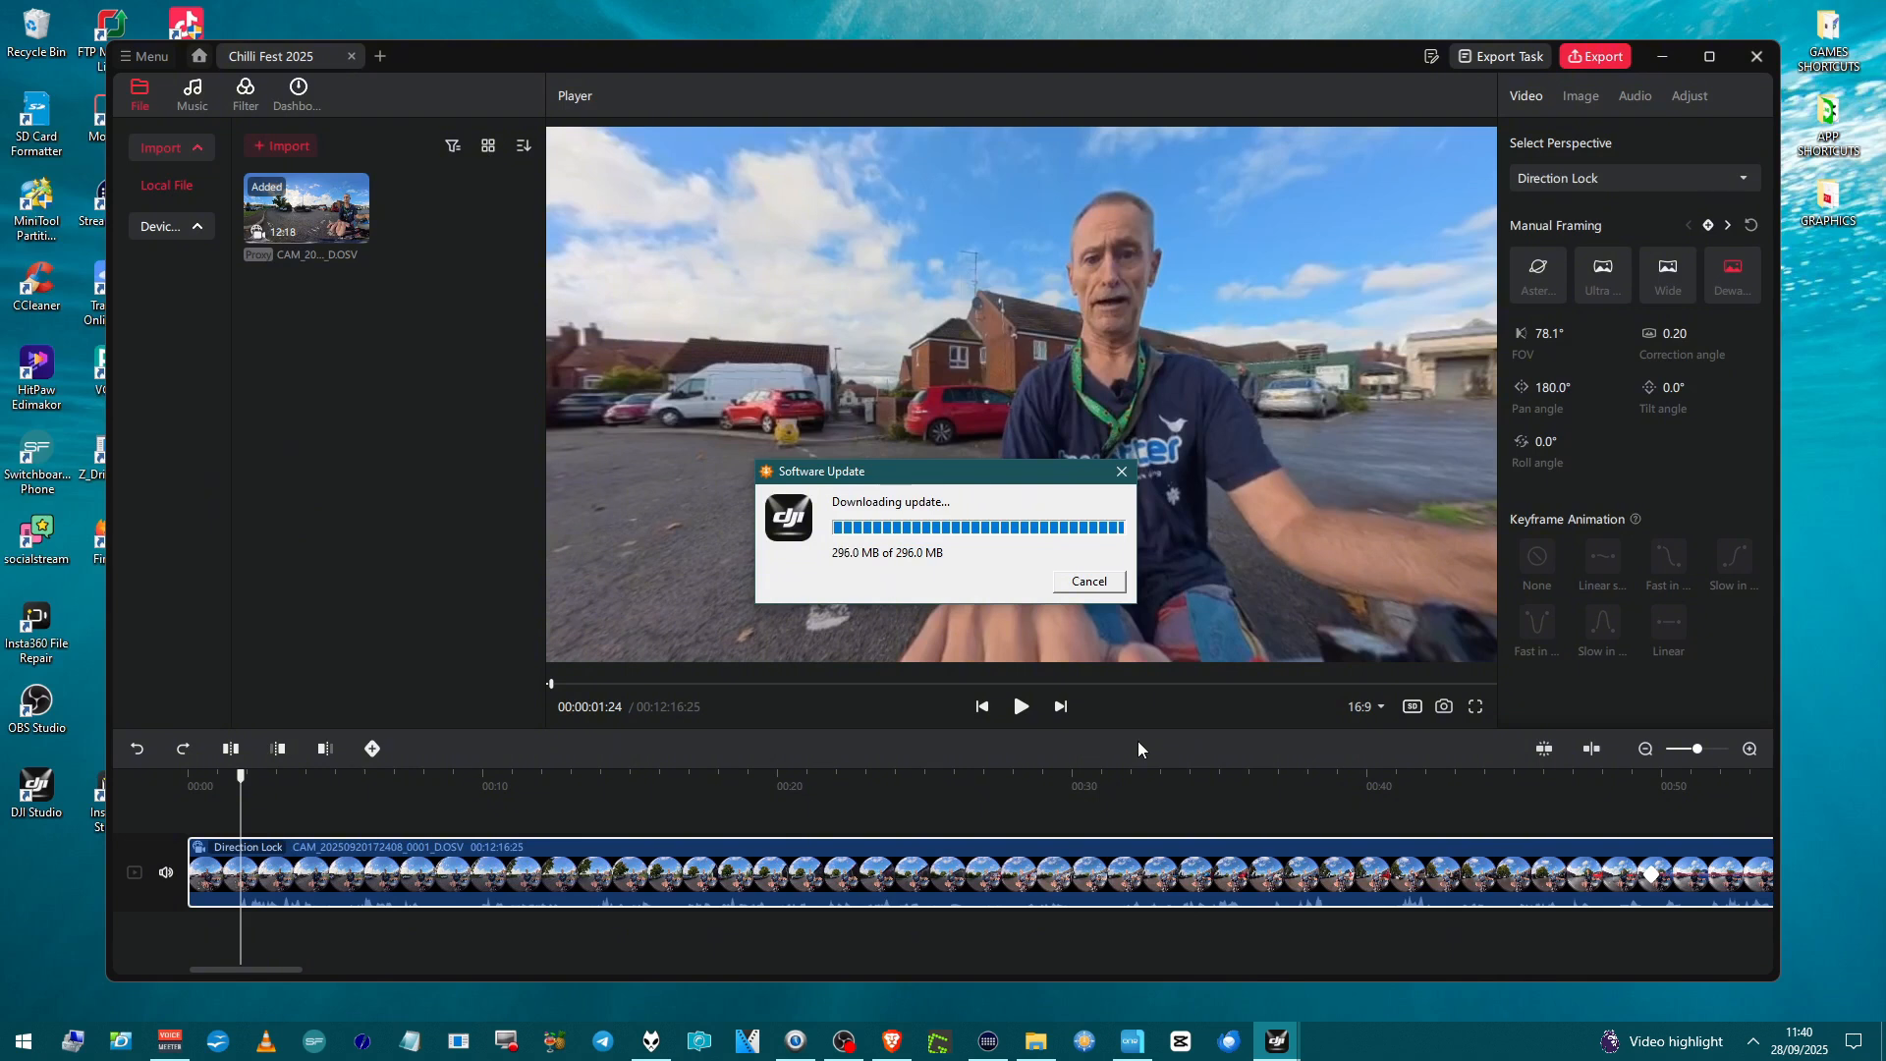
left_click(1093, 568)
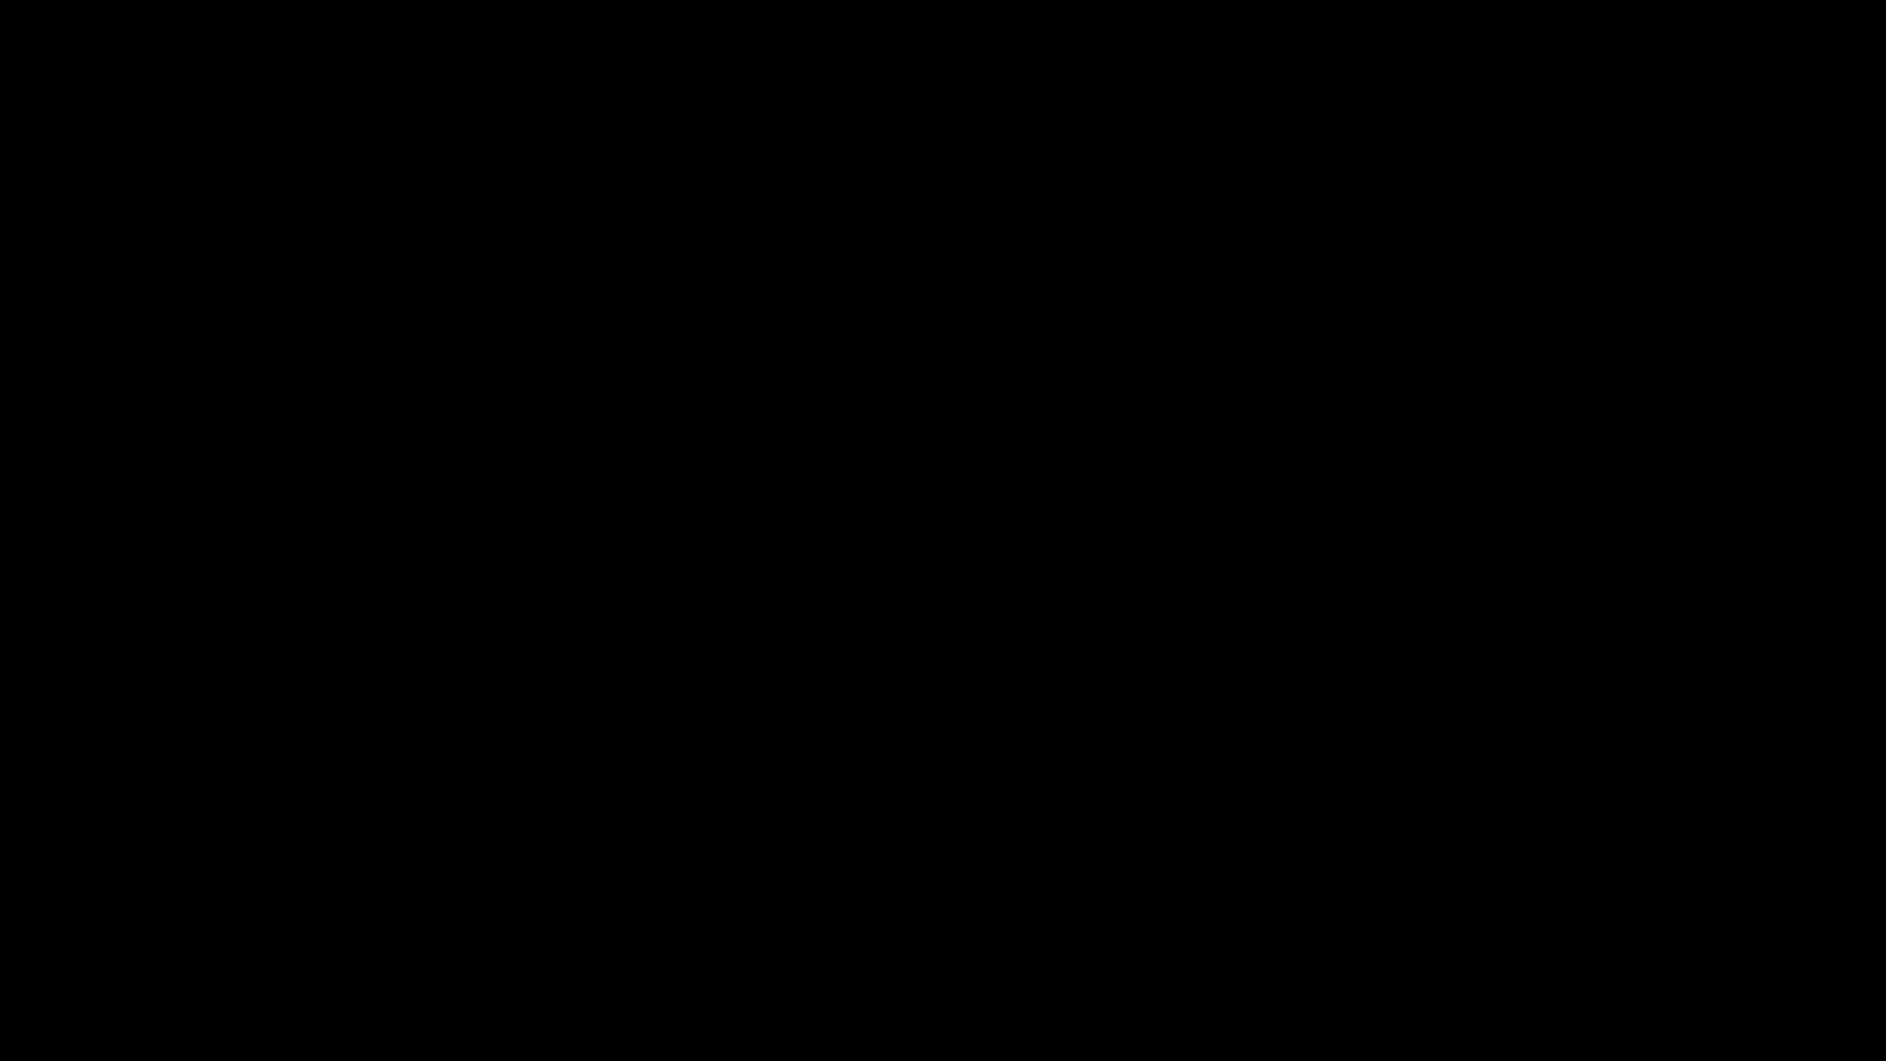
Allow the setup to close the running program, complete the installation, and finish with the option to run DJI Studio enabled
left_click(833, 657)
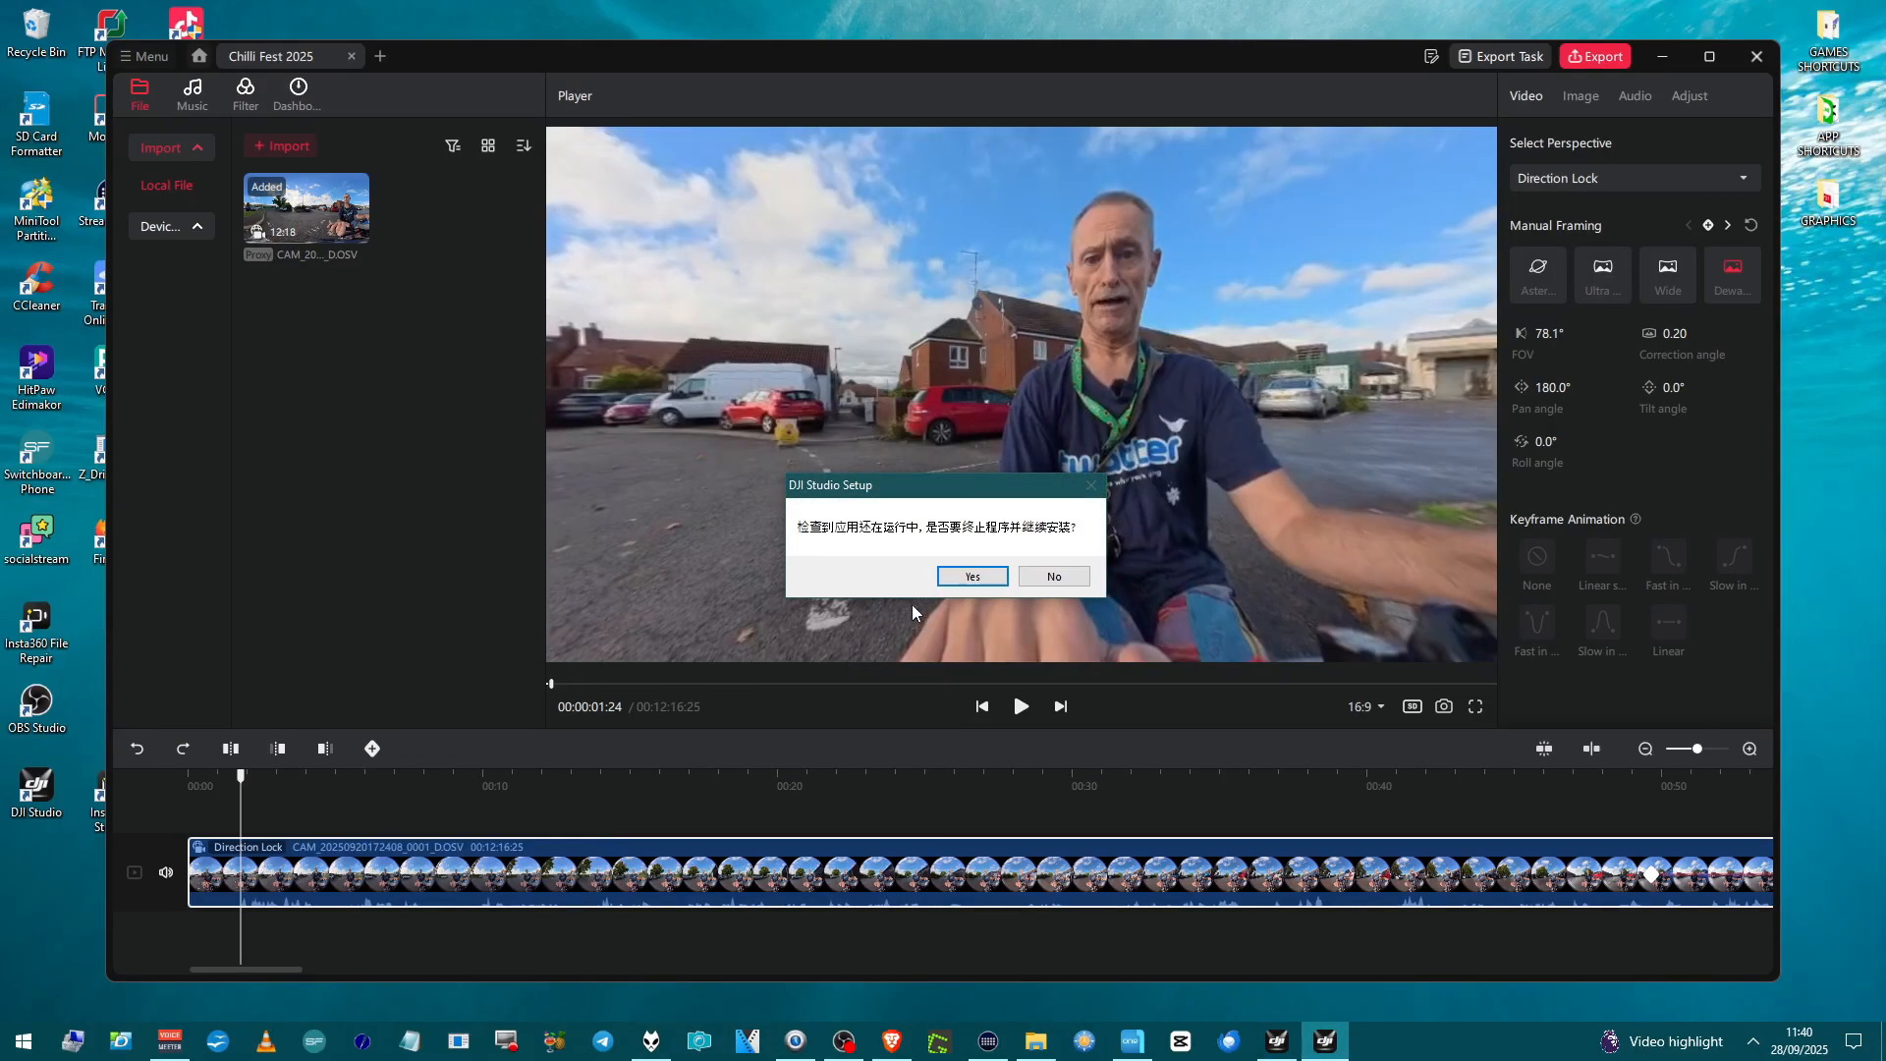
left_click(959, 574)
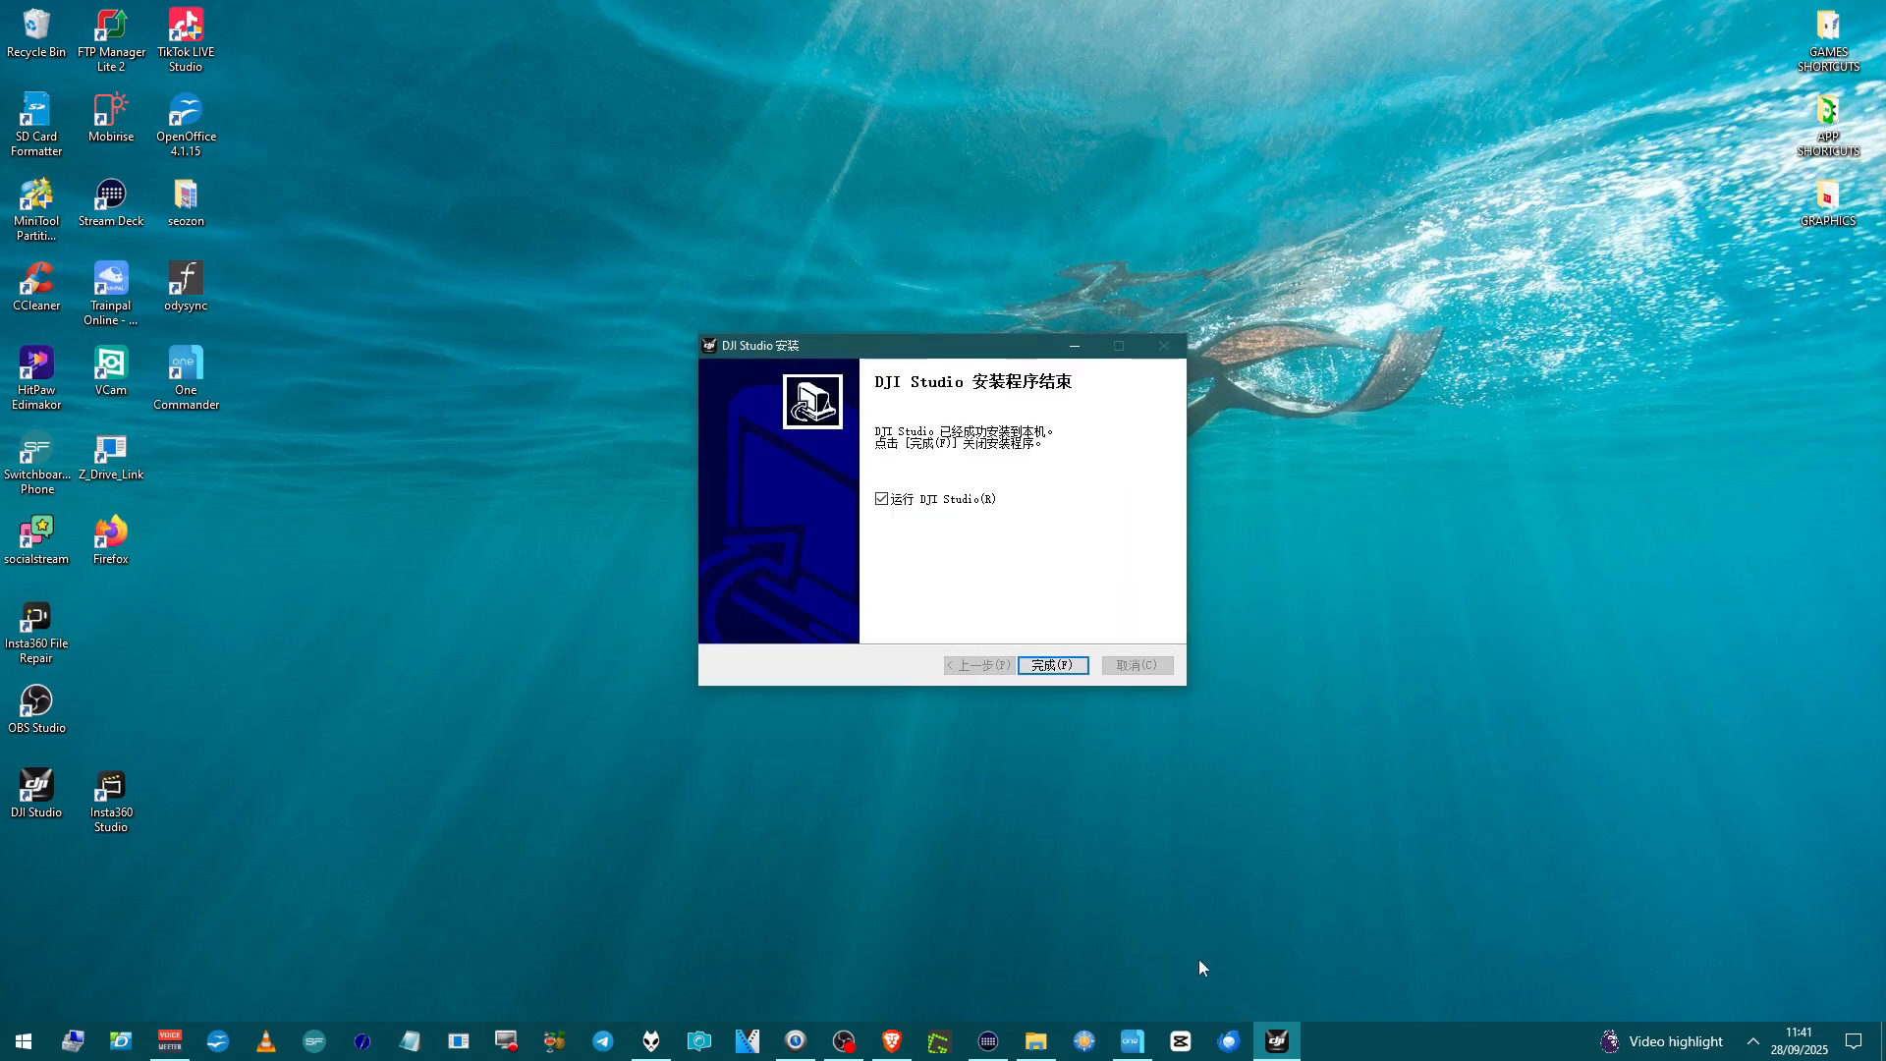
left_click(1028, 665)
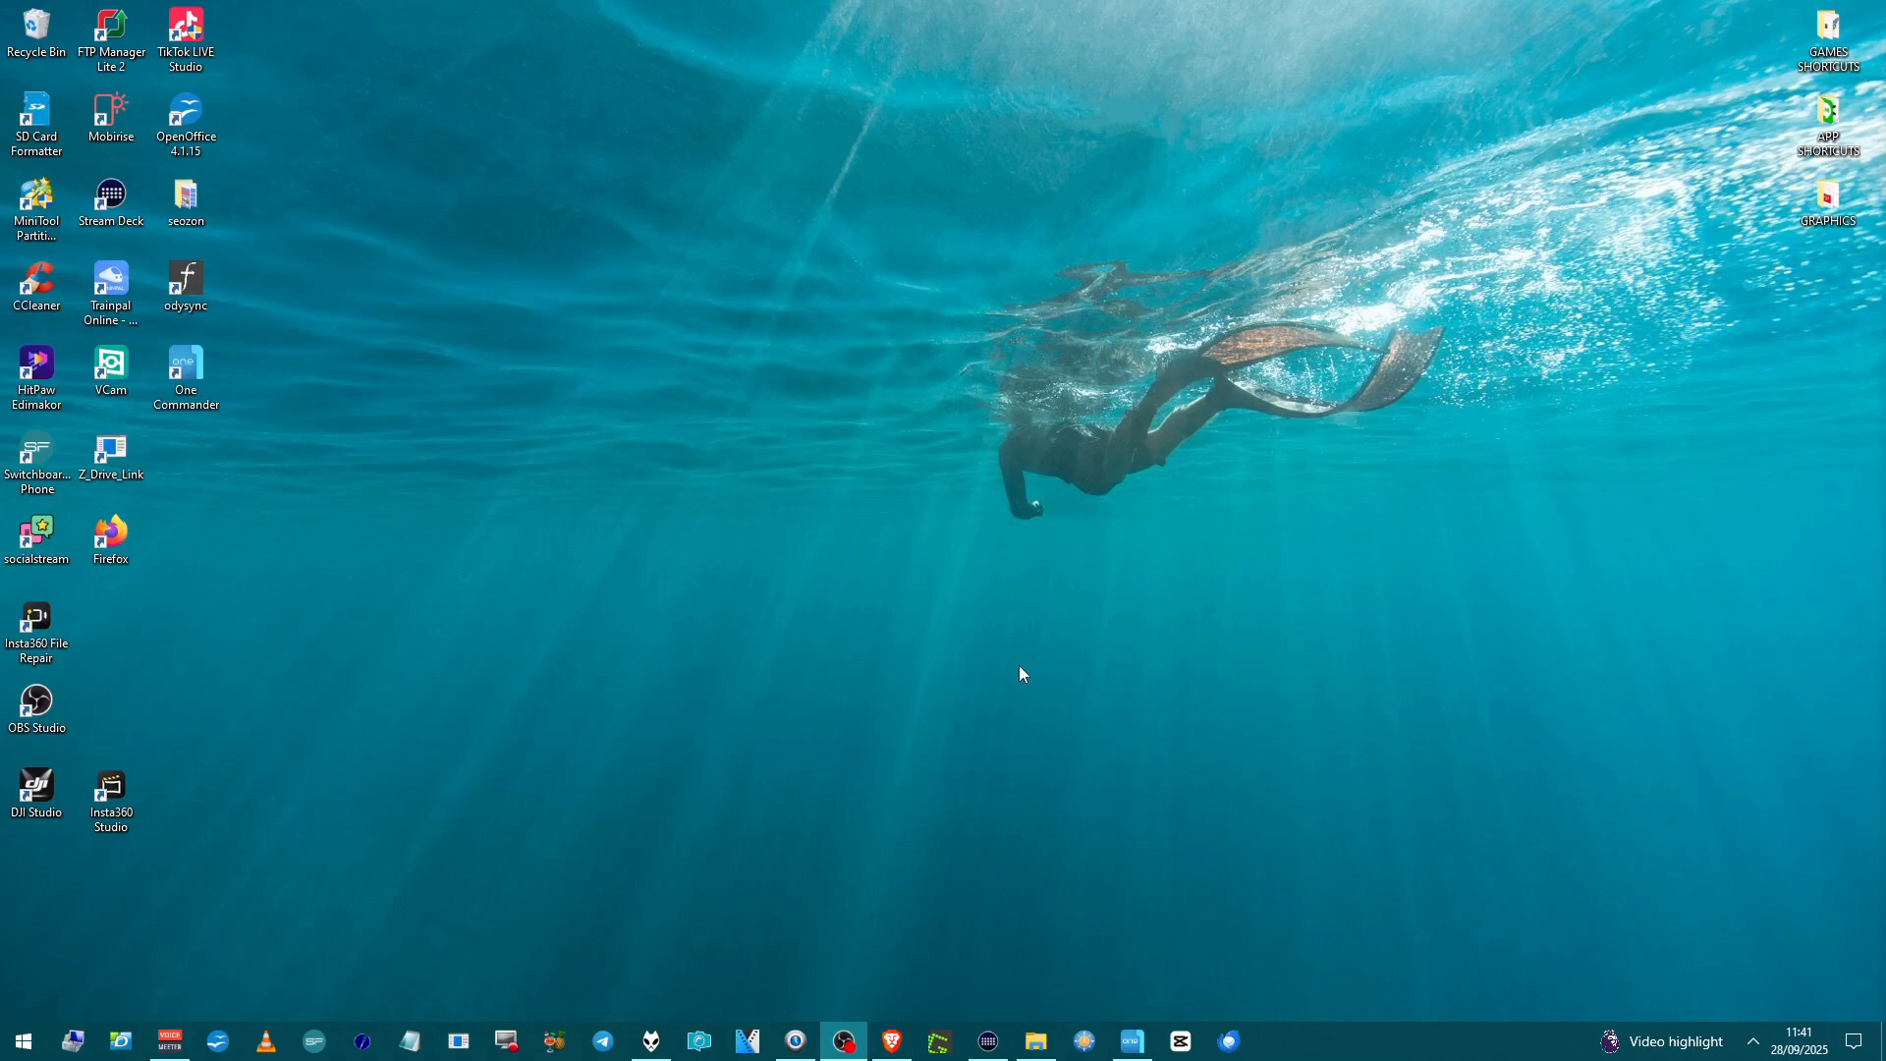